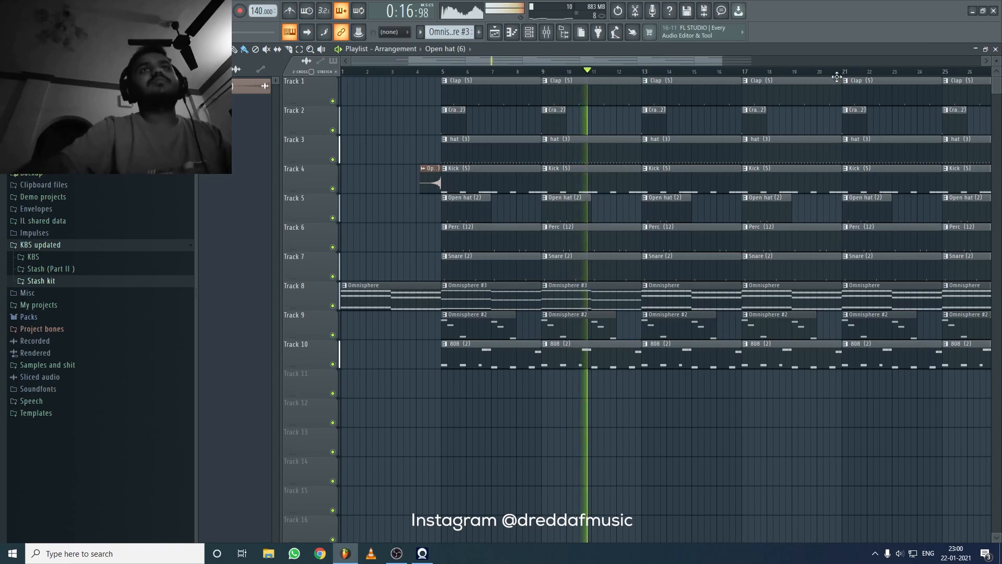
# - Delete the Omnisphere #2 clips at bars 13 and 17 on Track 9, and stop playback
pyautogui.rightClick(672, 318)
pyautogui.rightClick(755, 317)
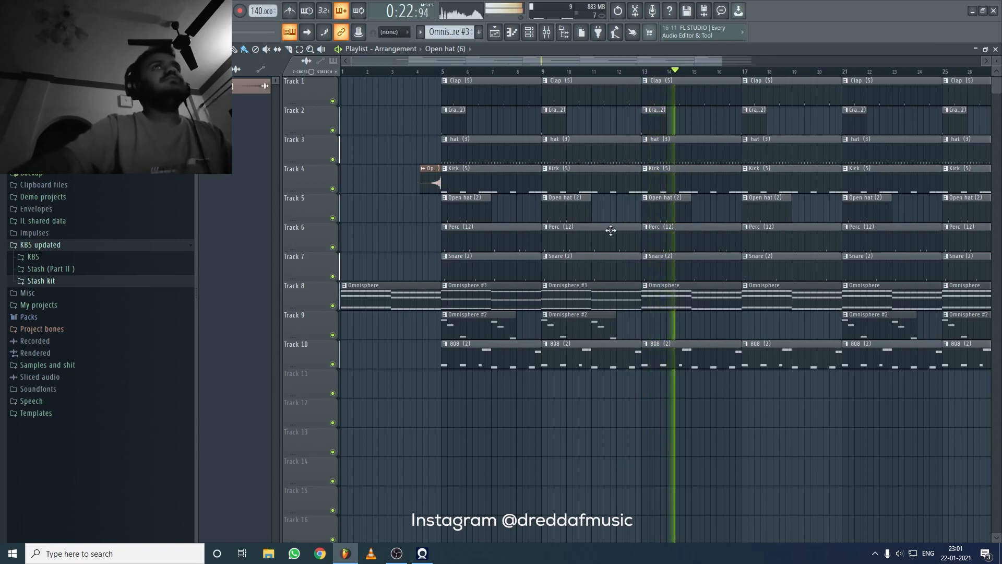
pyautogui.scroll(-3, 360, 74)
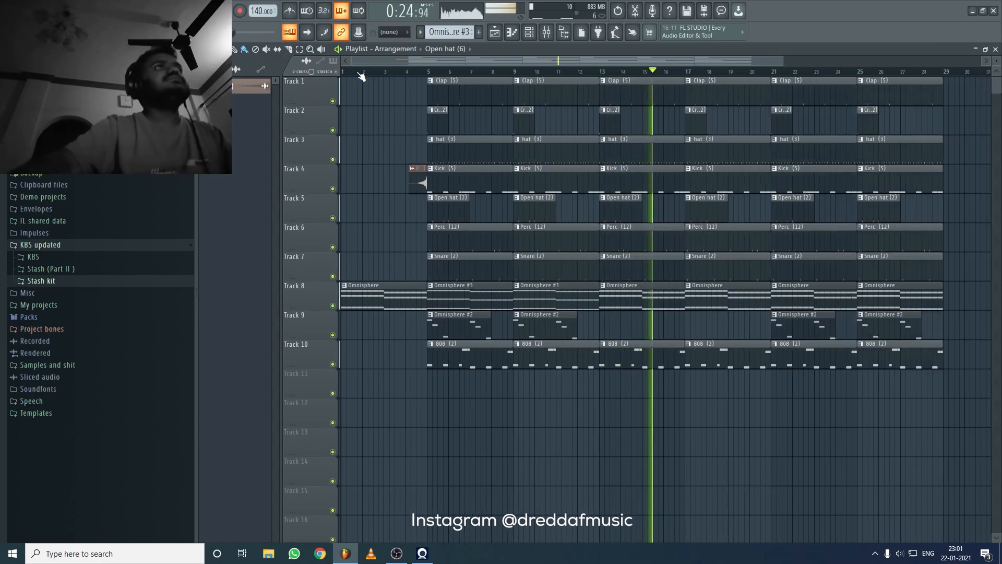
pyautogui.press('space')
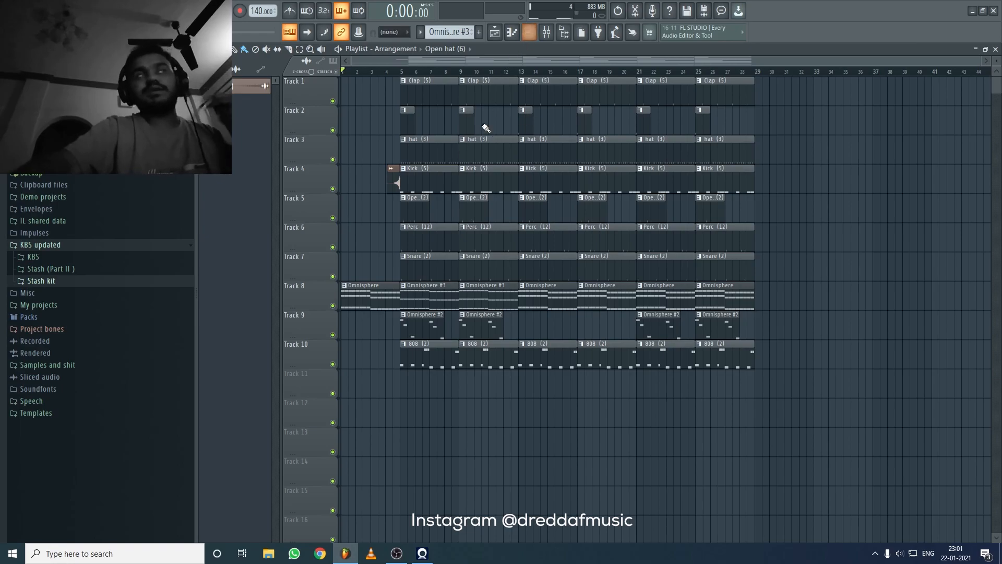
# - Open the hat (3) pattern in the Piano roll and delete its notes in bars 3 and 4
pyautogui.doubleClick(481, 150)
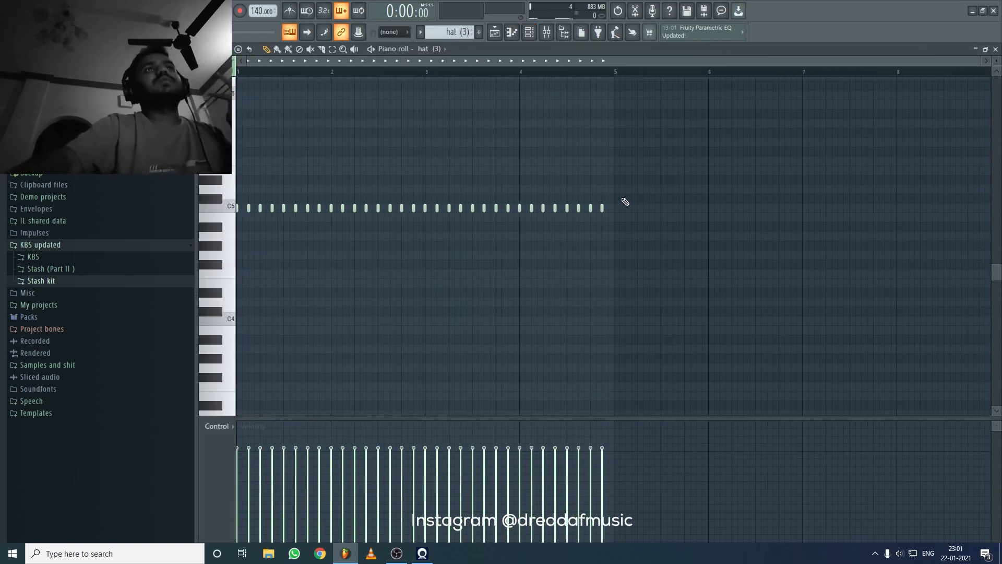
pyautogui.moveTo(635, 211); pyautogui.dragTo(433, 214)
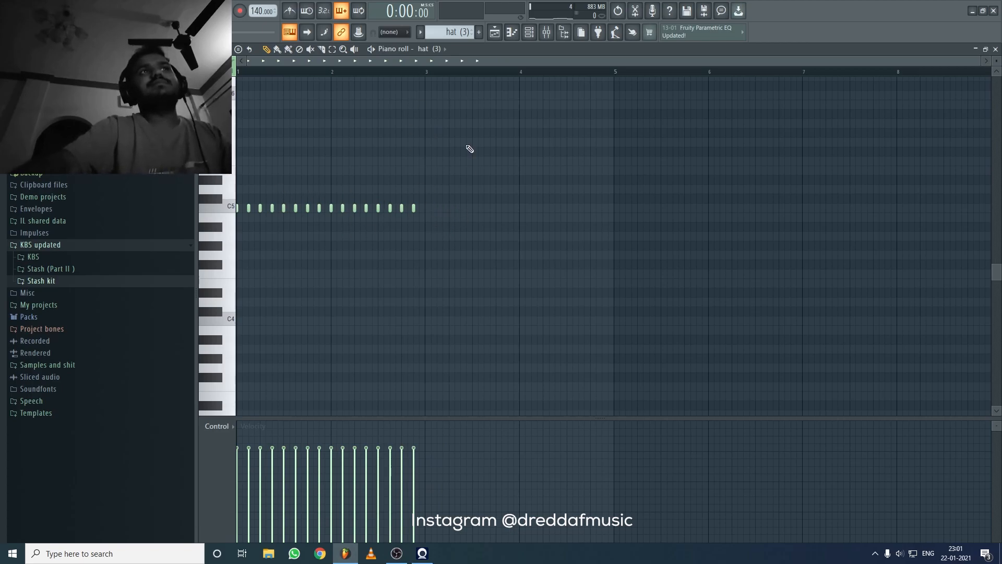
pyautogui.moveTo(430, 75); pyautogui.dragTo(959, 110)
pyautogui.click(585, 77)
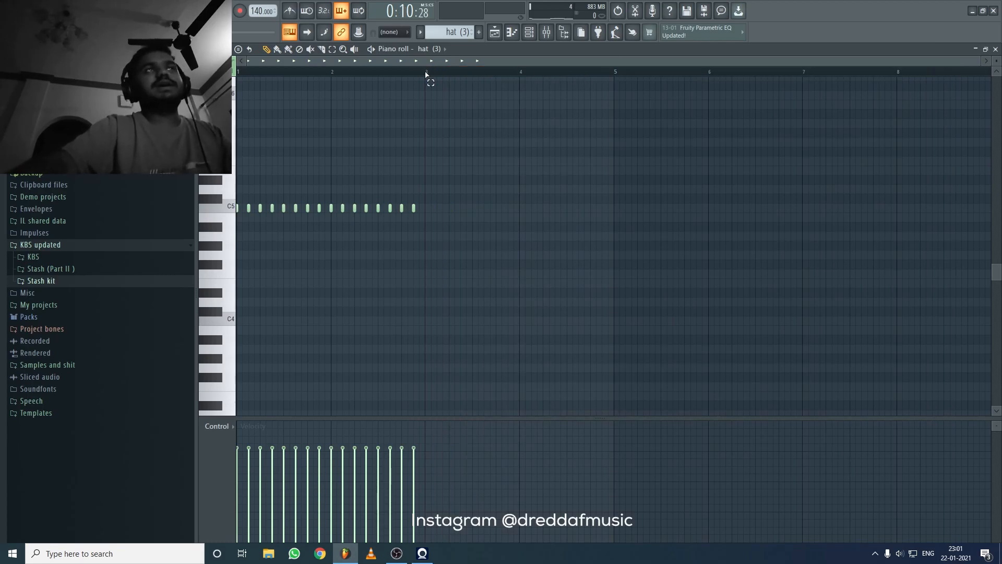
# - Select the hat notes in bars 1 and 2 and duplicate them four times in succession, through bar 10
pyautogui.moveTo(425, 74); pyautogui.dragTo(239, 74)
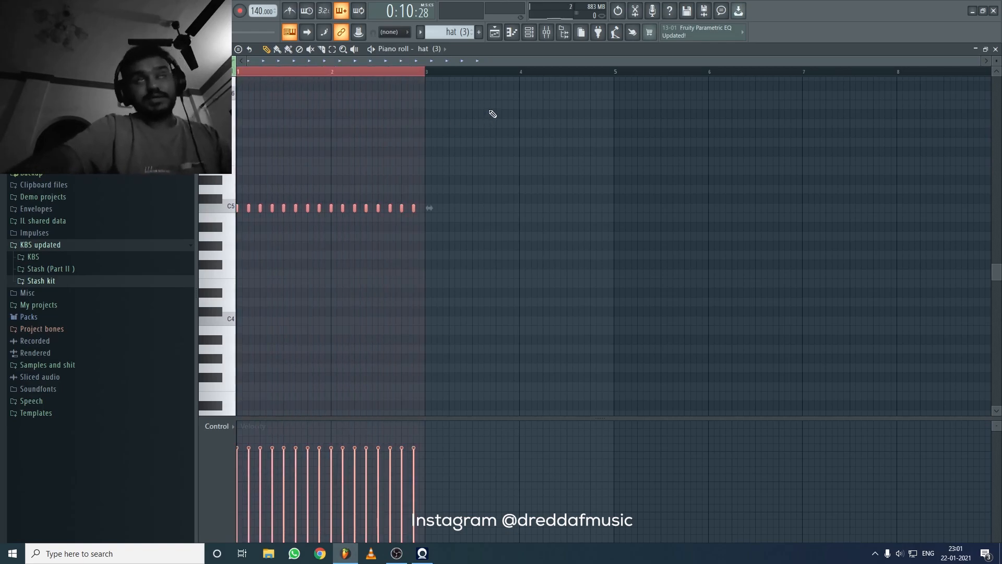
pyautogui.hotkey('ctrl', 'b')
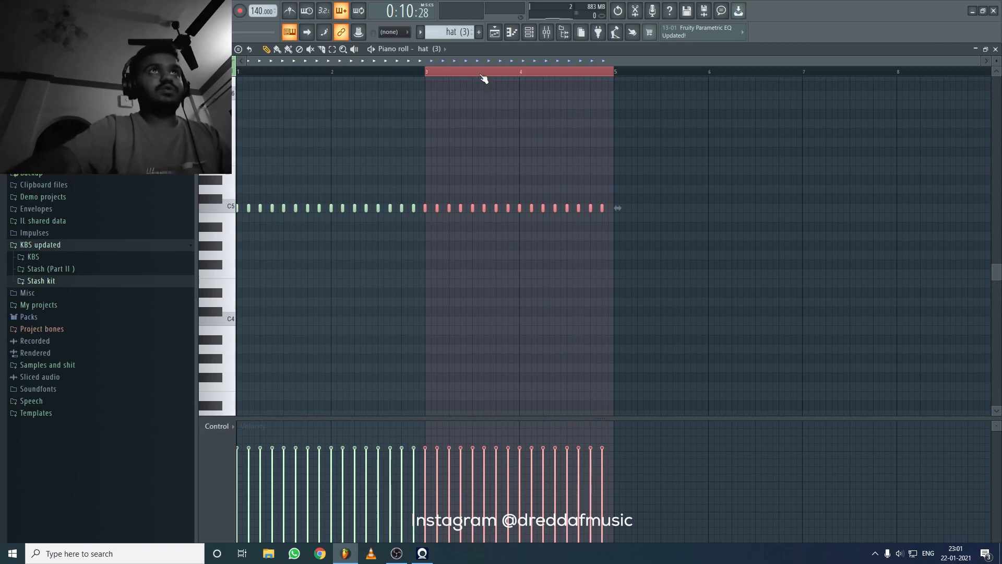
pyautogui.hotkey('ctrl', 'b')
pyautogui.hotkey('ctrl', 'b')
pyautogui.hotkey('ctrl', 'b')
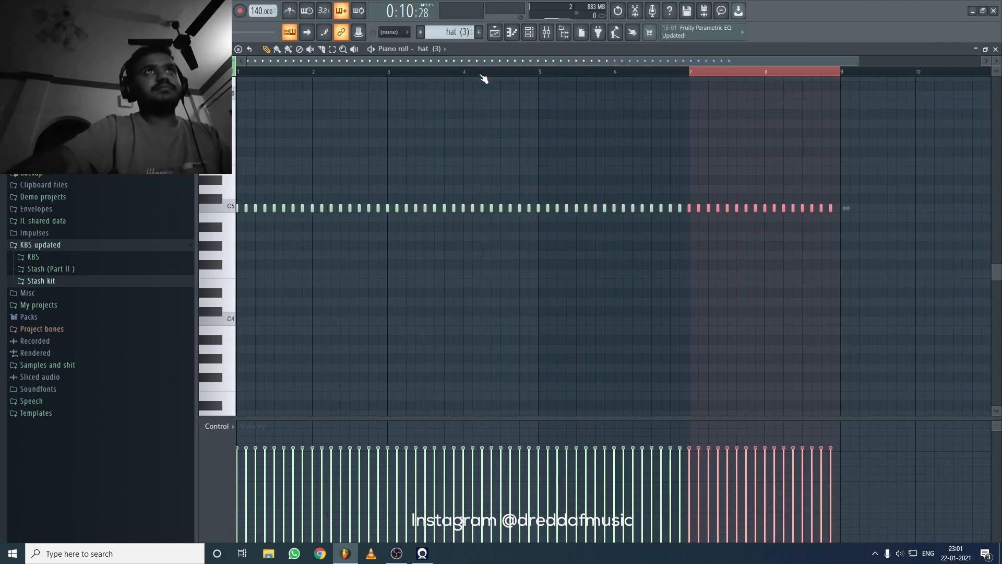
# - Select all hat notes and deselect them again, twice
pyautogui.hotkey('ctrl', 'a')
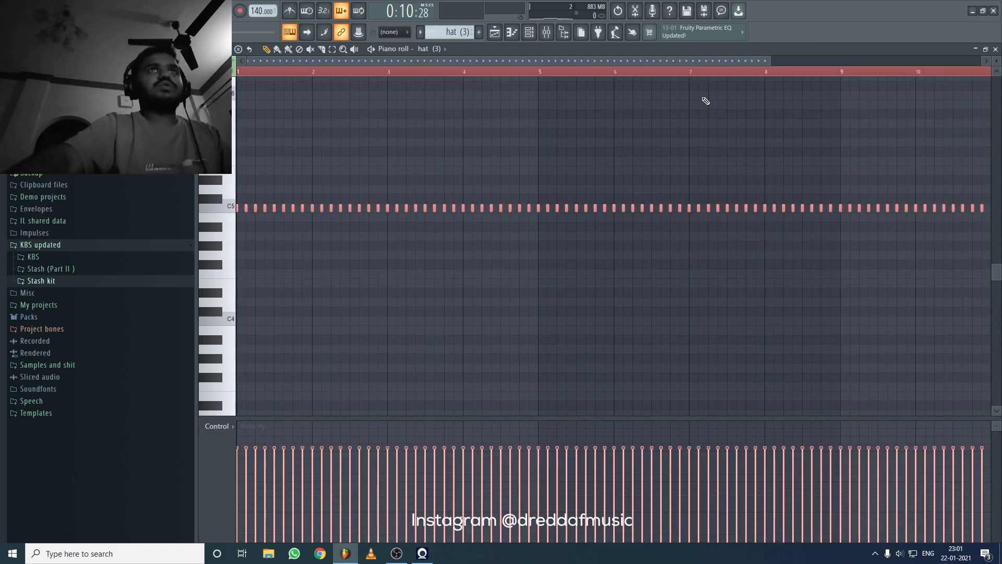
pyautogui.hotkey('ctrl', 'd')
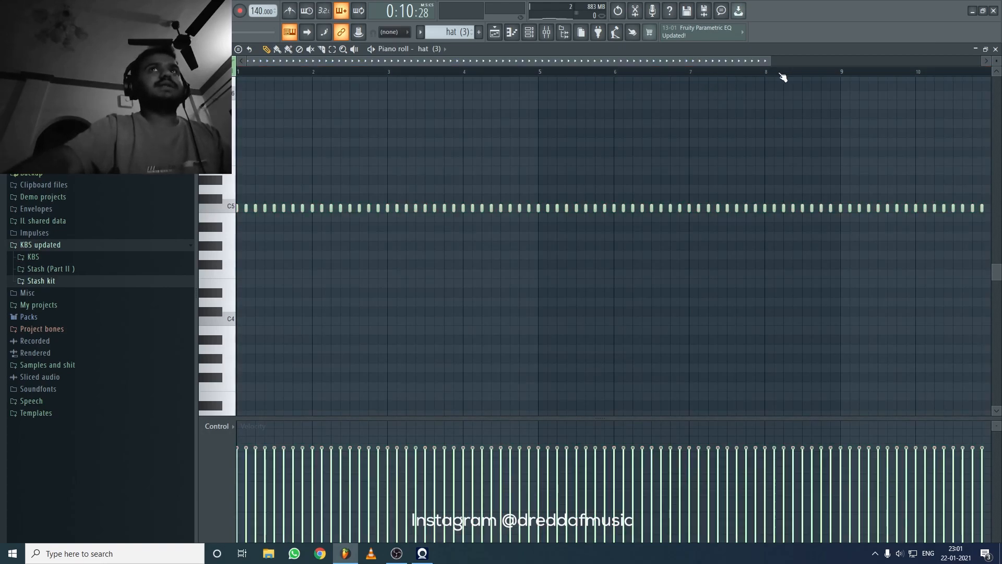
pyautogui.hotkey('ctrl', 'a')
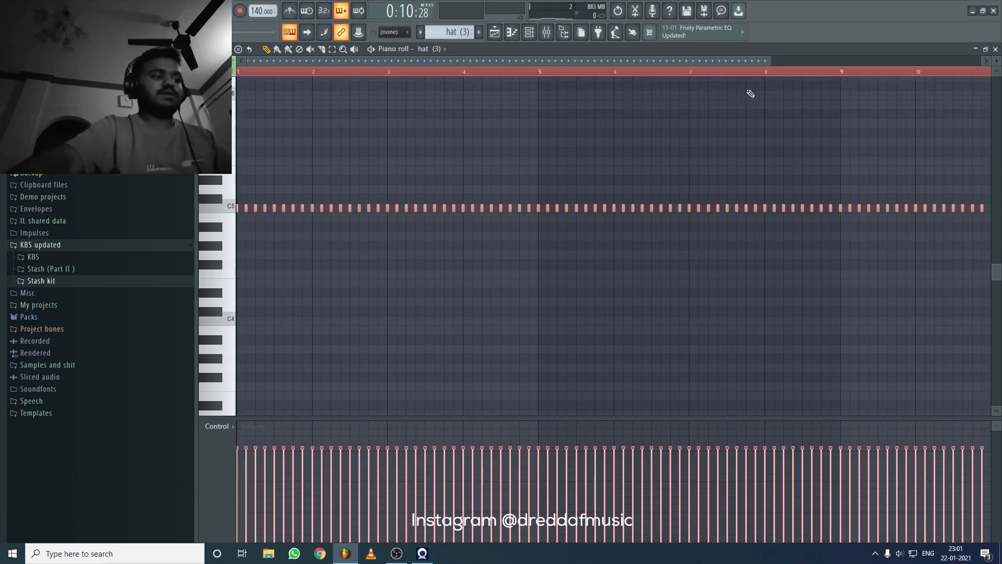
pyautogui.hotkey('ctrl', 'd')
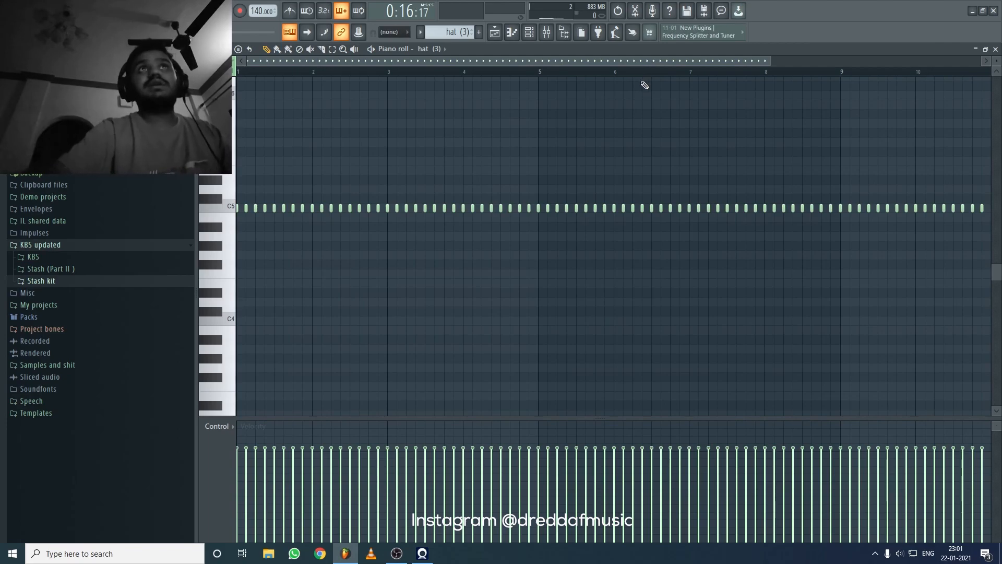
# - Delete all hat notes and restore them, repeating the deletion and restoration three times
pyautogui.scroll(-2, 656, 73)
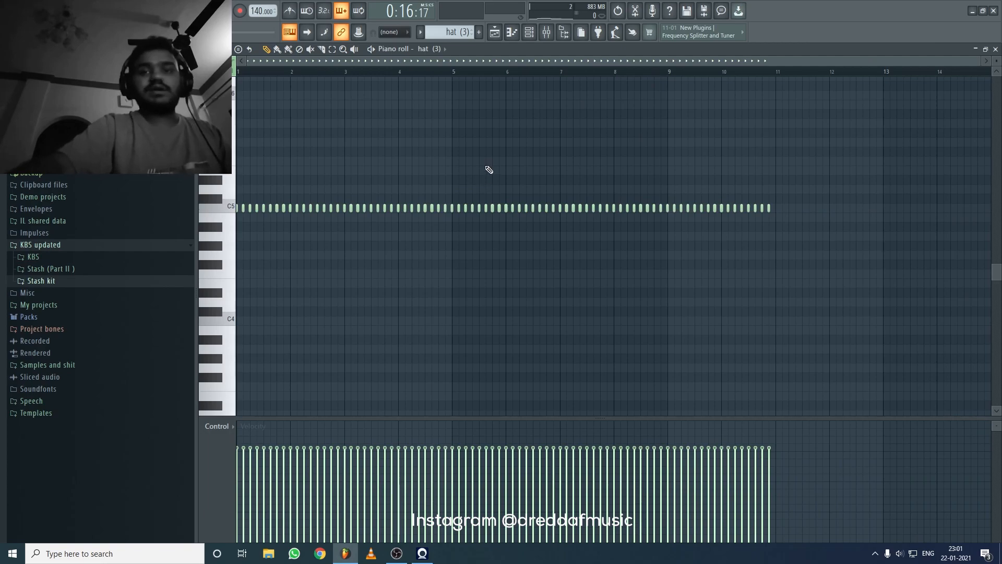
pyautogui.hotkey('ctrl', 'a')
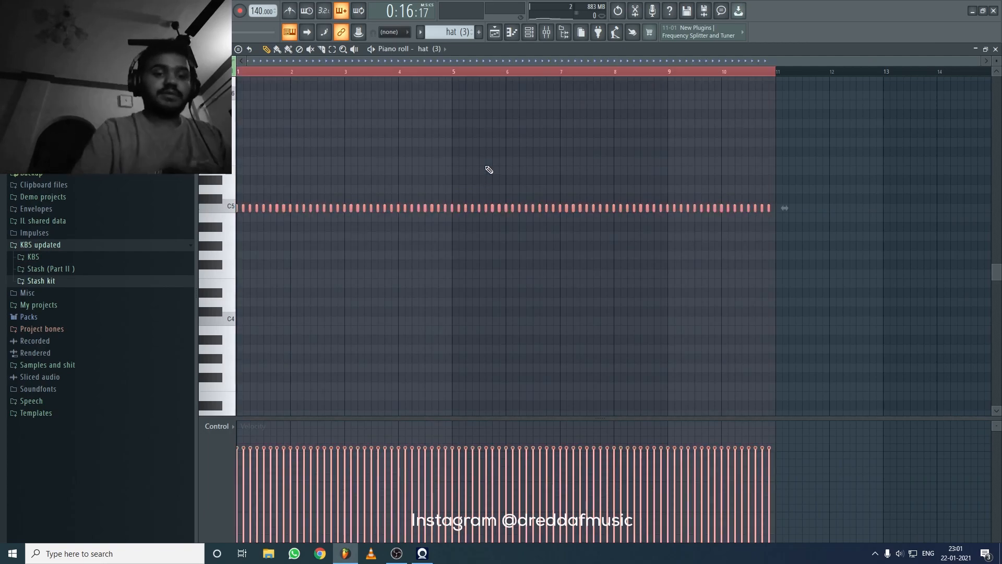
pyautogui.press('Delete')
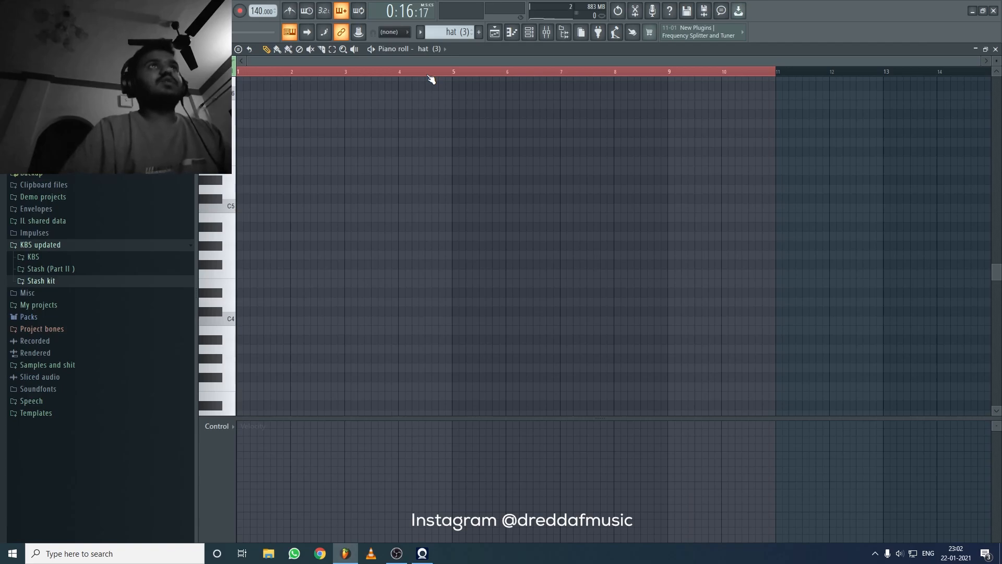
pyautogui.hotkey('ctrl', 'v')
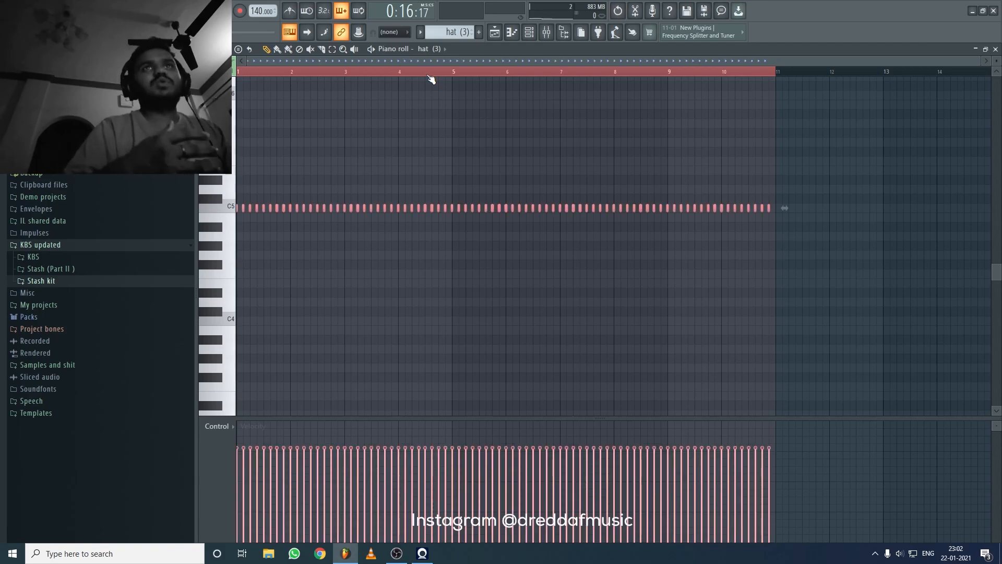
pyautogui.press('Delete')
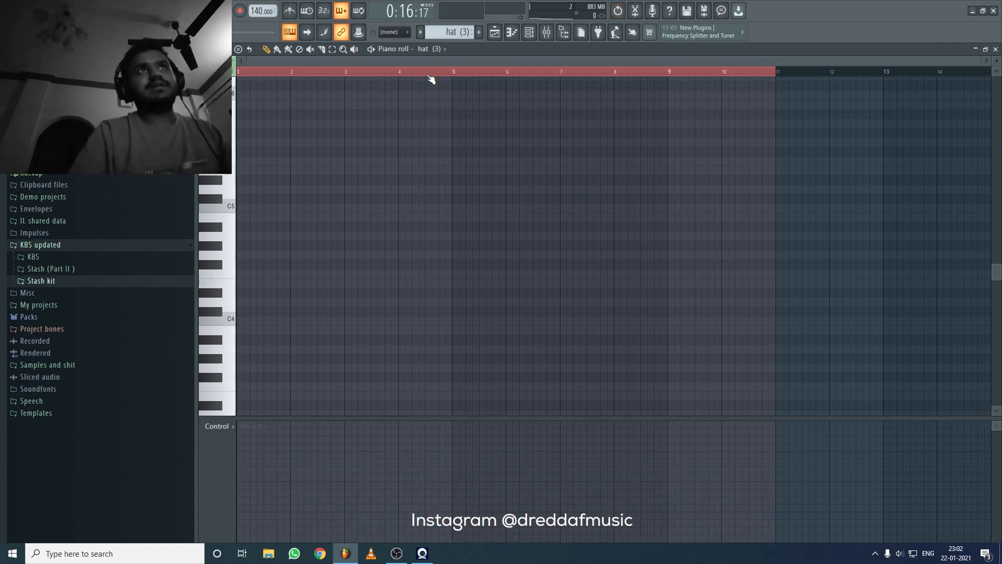
pyautogui.hotkey('ctrl', 'z')
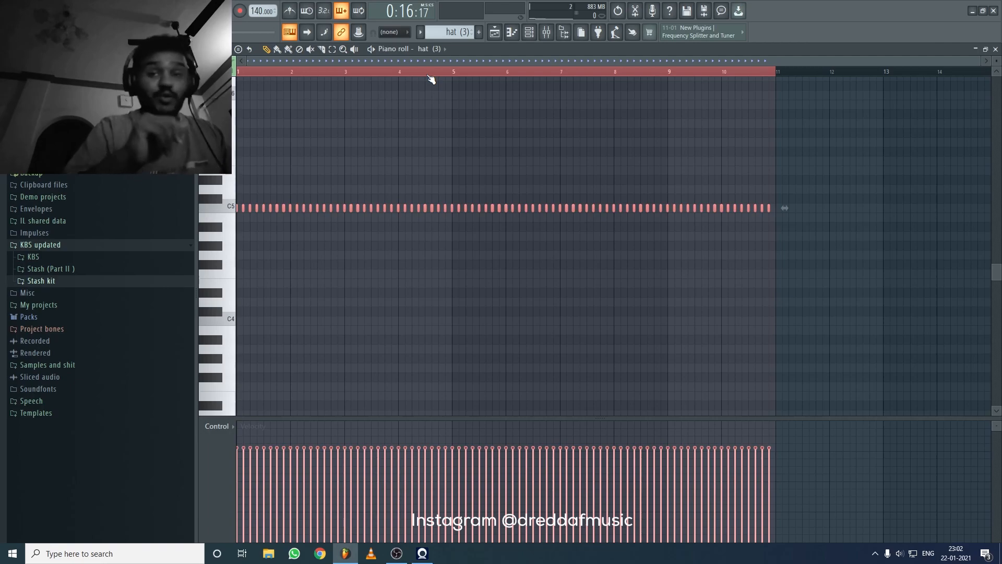
pyautogui.press('Delete')
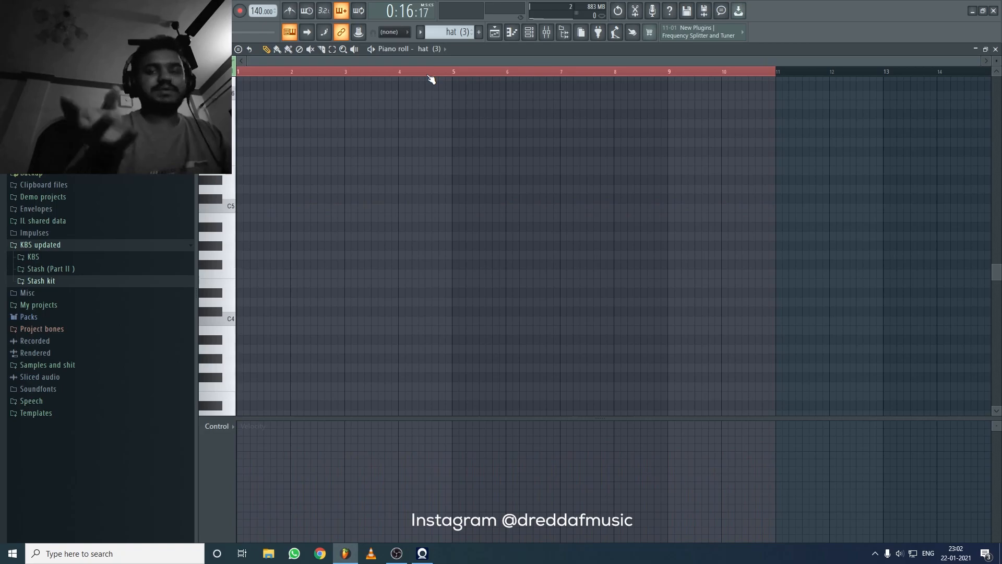
pyautogui.hotkey('ctrl', 'z')
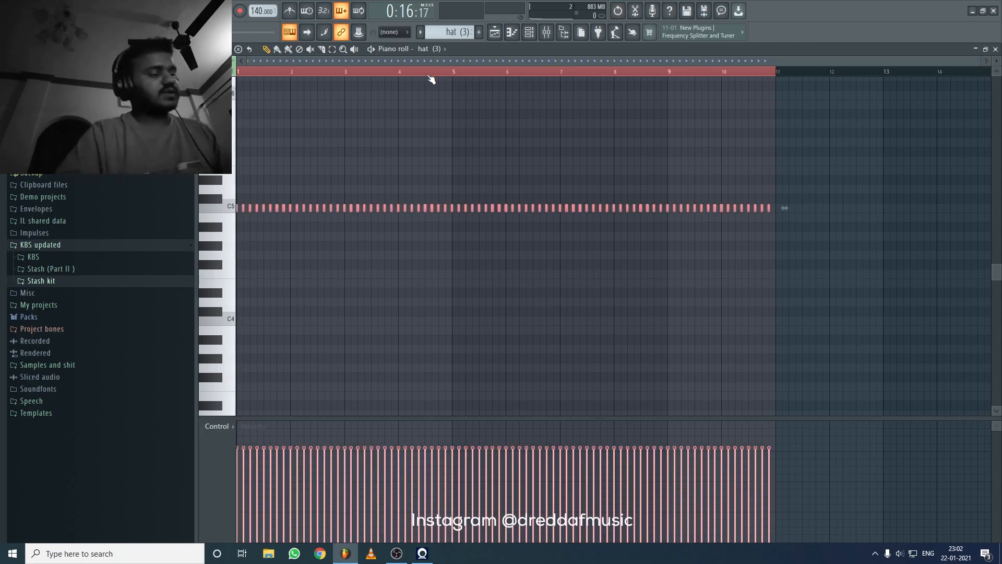
# - Undo the hat edits step by step back to the original four-bar pattern, and clear the time selection
pyautogui.hotkey('ctrl', 'alt', 'z')
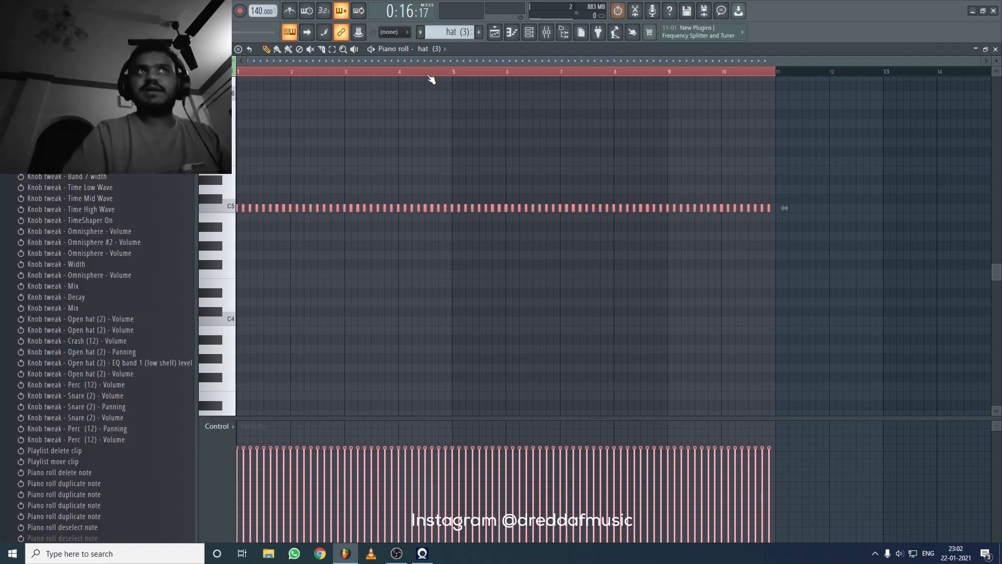
pyautogui.hotkey('ctrl', 'alt', 'z')
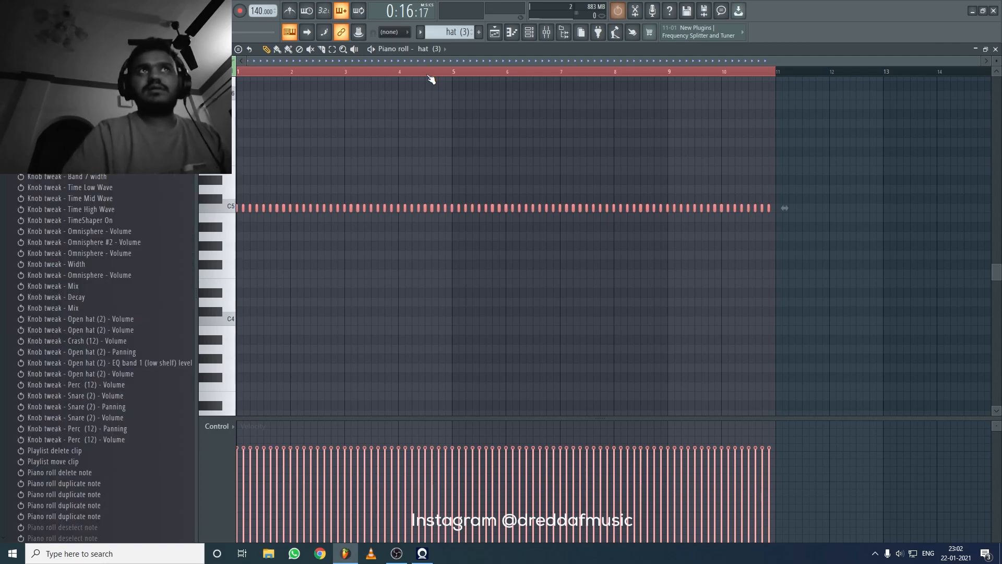
pyautogui.hotkey('ctrl', 'alt', 'z')
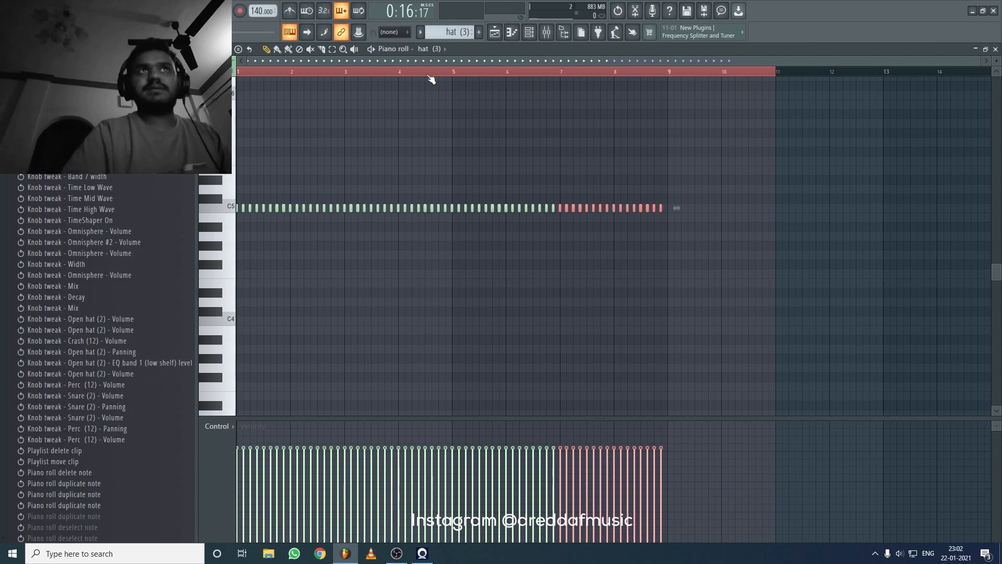
pyautogui.hotkey('ctrl', 'alt', 'z')
pyautogui.hotkey('ctrl', 'alt', 'z')
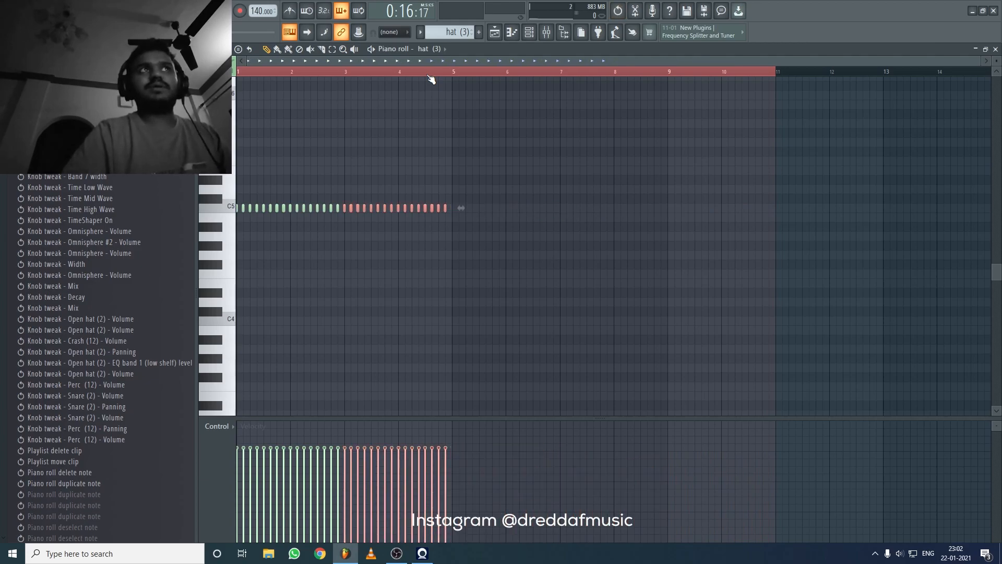
pyautogui.hotkey('ctrl', 'alt', 'z')
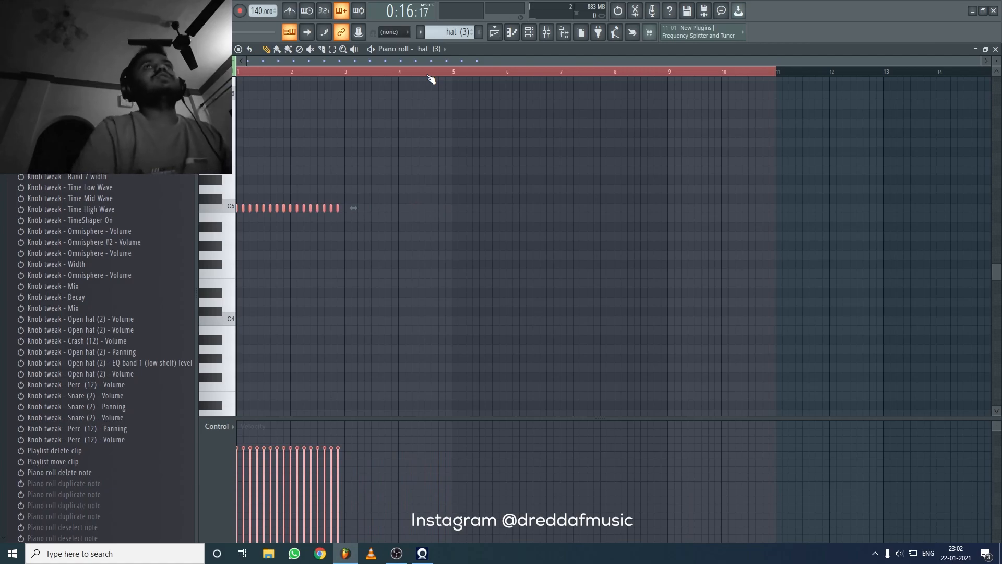
pyautogui.hotkey('ctrl', 'alt', 'z')
pyautogui.hotkey('ctrl', 'alt', 'z')
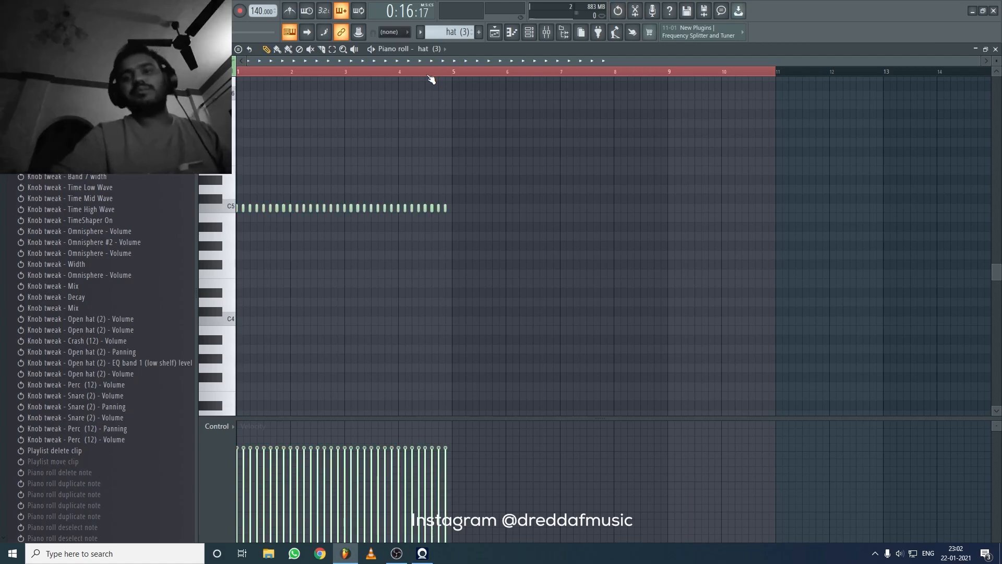
pyautogui.click(405, 73)
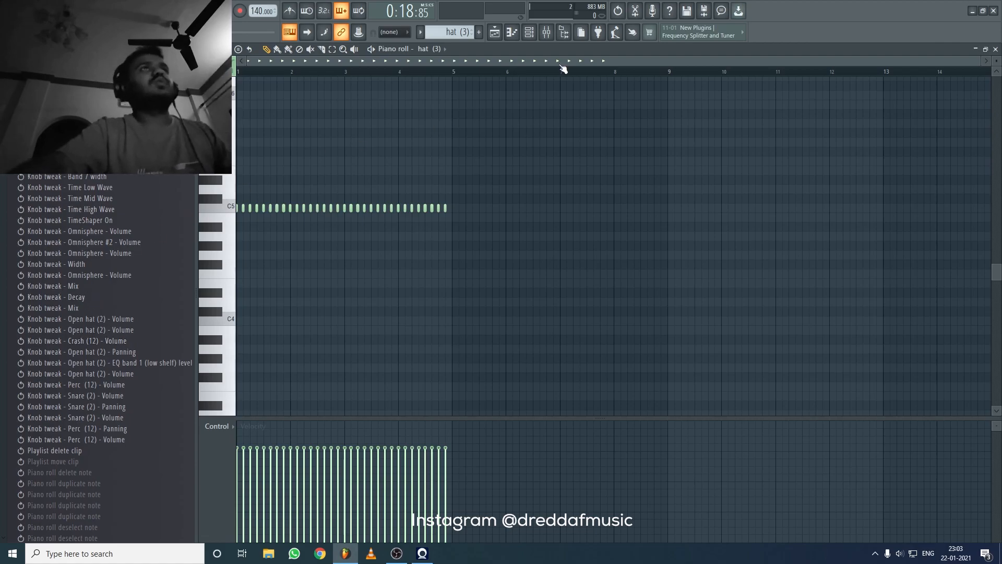
# - Return to the Playlist, duplicate the whole arrangement so the copy starts at bar 29, and deselect the clips
pyautogui.click(495, 32)
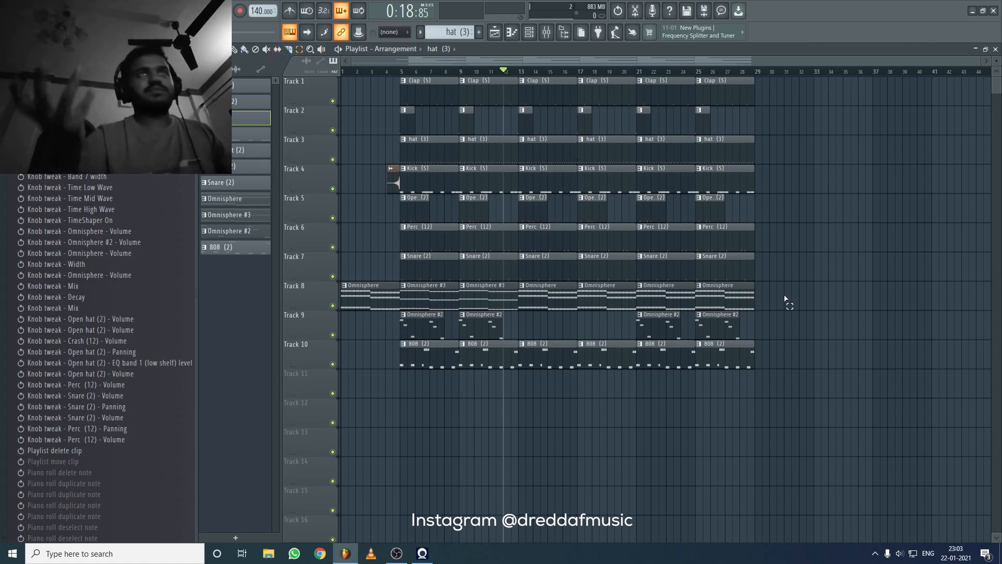
pyautogui.hotkey('ctrl', 'a')
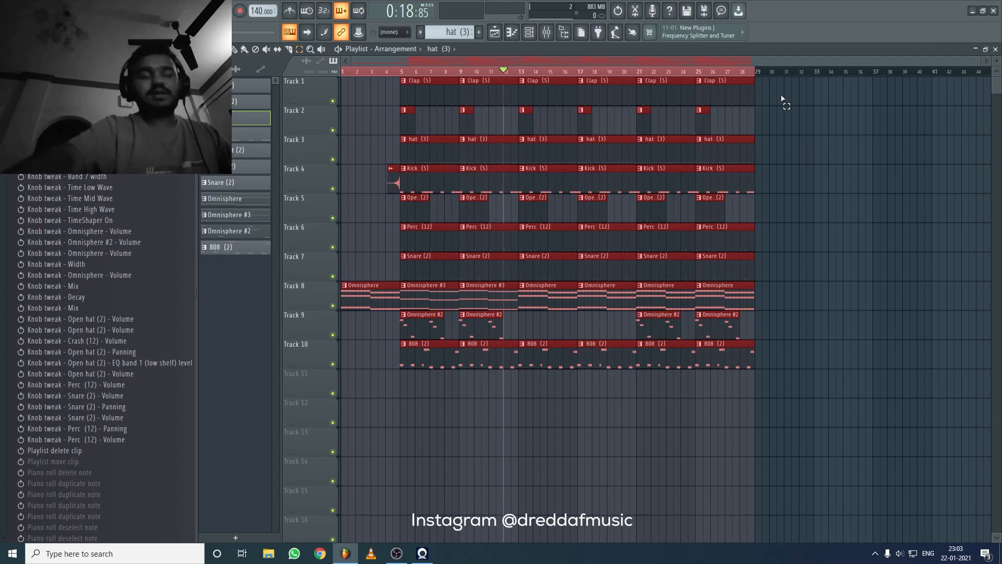
pyautogui.hotkey('ctrl', 'b')
pyautogui.scroll(-3, 767, 157)
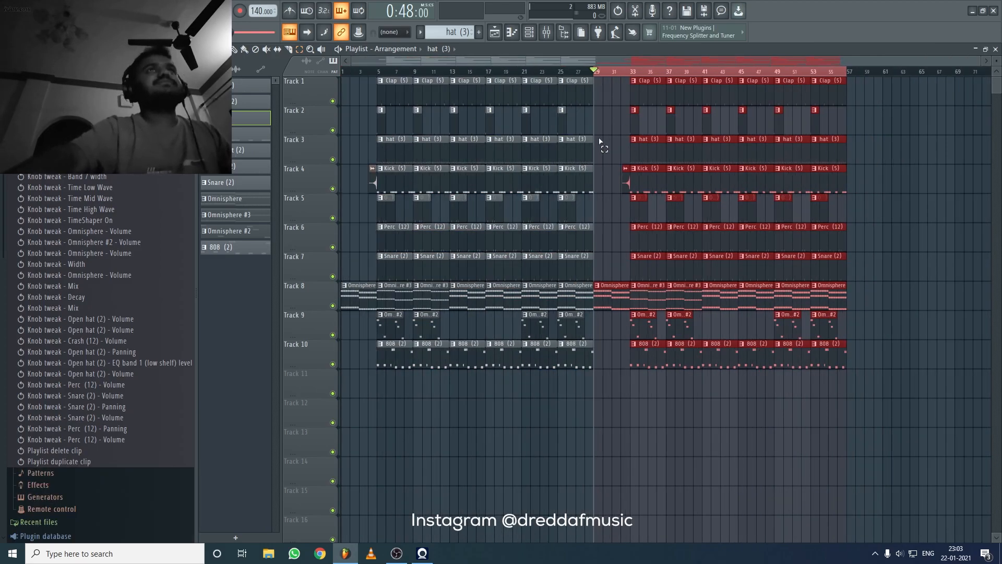
pyautogui.keyDown('ctrl'); pyautogui.click(609, 71); pyautogui.keyUp('ctrl')
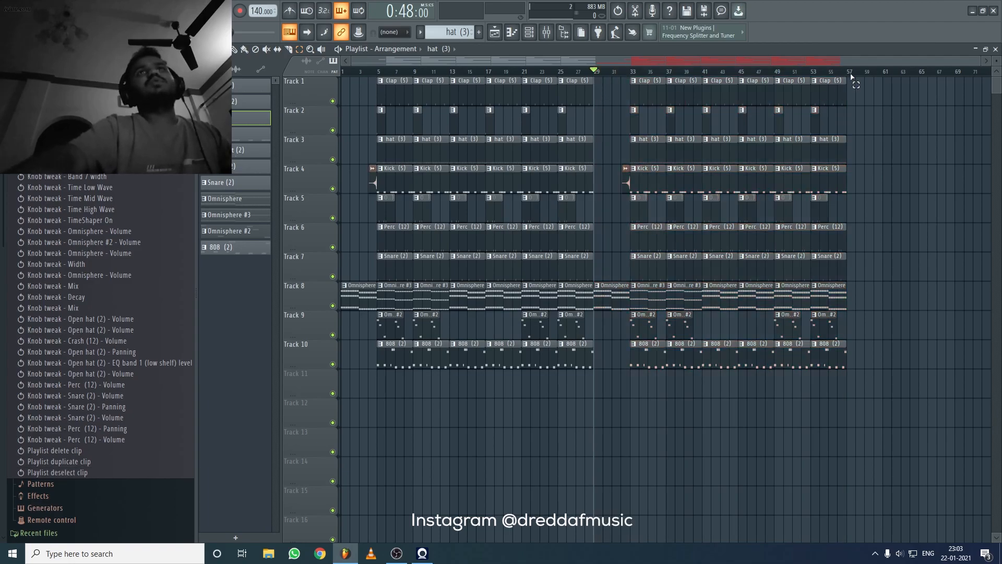
# - Select the last Clap clip, replace that selection with all clips starting at bar 25, and clear the selection
pyautogui.keyDown('ctrl'); pyautogui.click(834, 88); pyautogui.keyUp('ctrl')
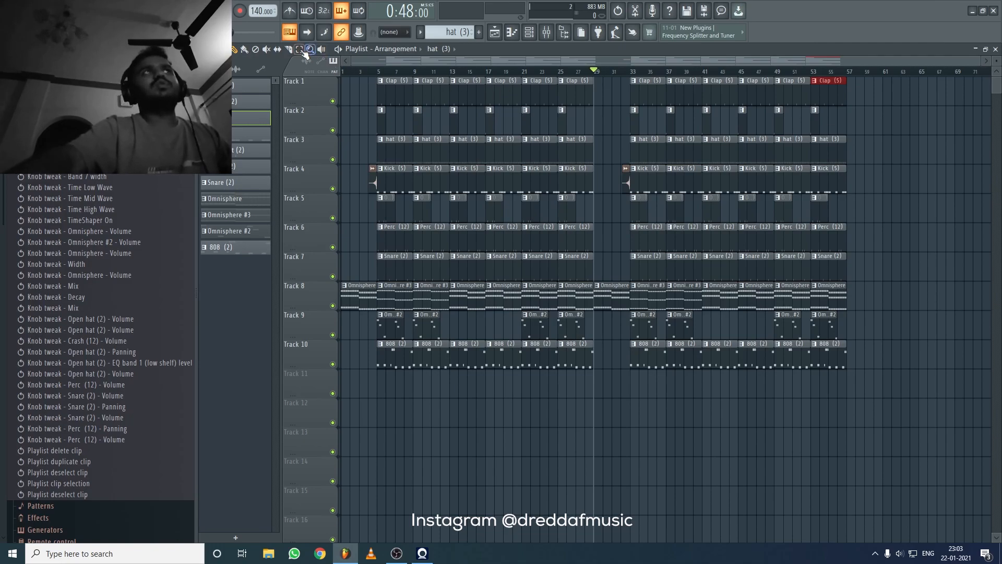
pyautogui.moveTo(574, 79); pyautogui.dragTo(567, 395)
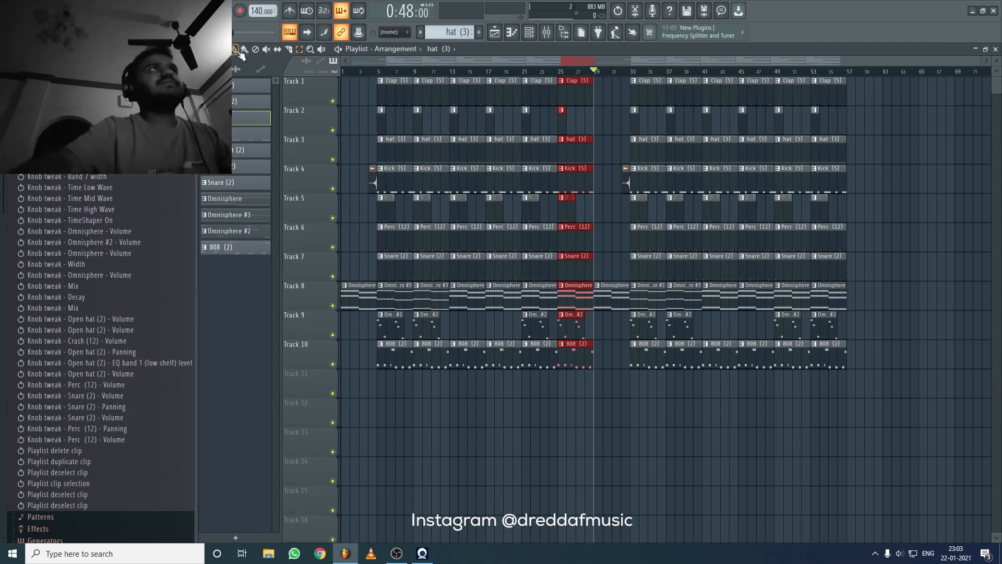
pyautogui.keyDown('ctrl'); pyautogui.click(847, 70); pyautogui.keyUp('ctrl')
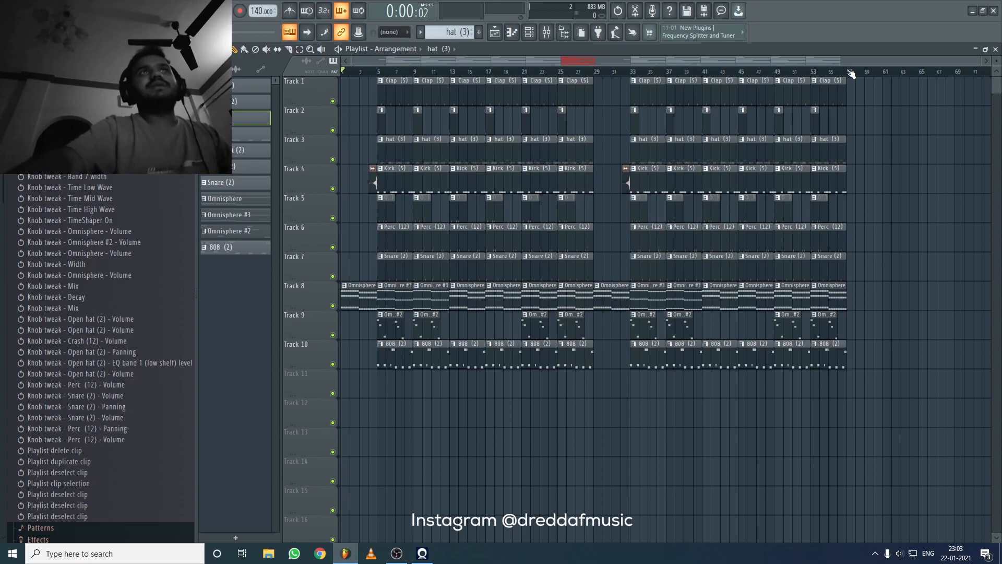
# - Place the playhead at the end of the arrangement near bar 57 and paste the copied clips into the Playlist
pyautogui.click(847, 71)
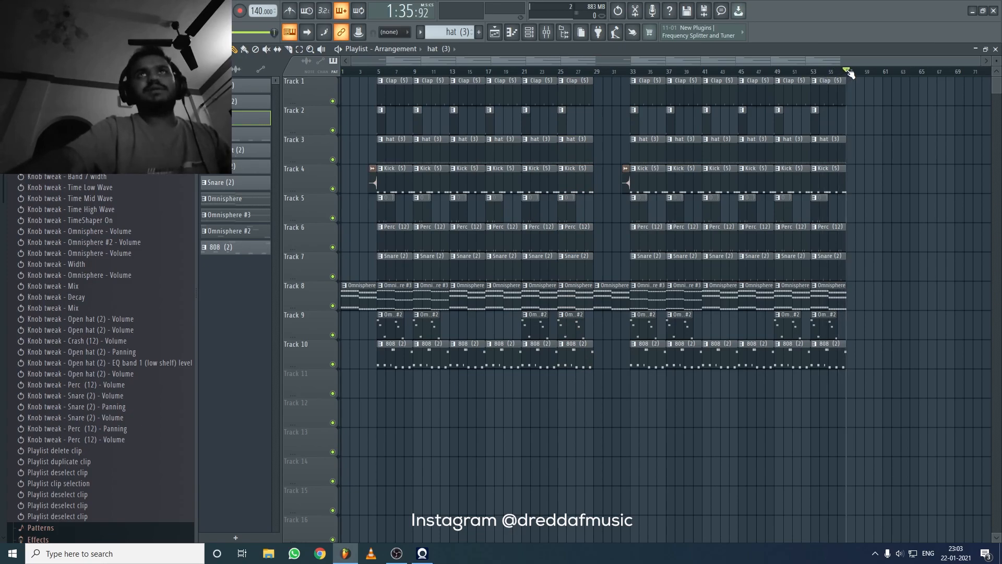
pyautogui.scroll(5, 888, 81)
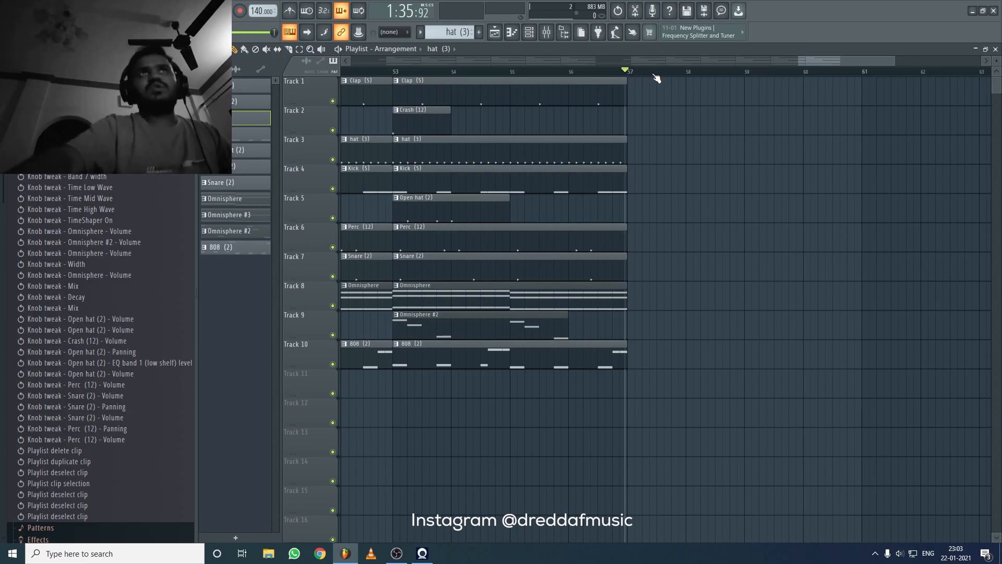
pyautogui.hotkey('ctrl', 'v')
# - Move the pasted block of clips so it starts exactly at bar 57, directly after the existing arrangement
pyautogui.scroll(-6, 655, 74)
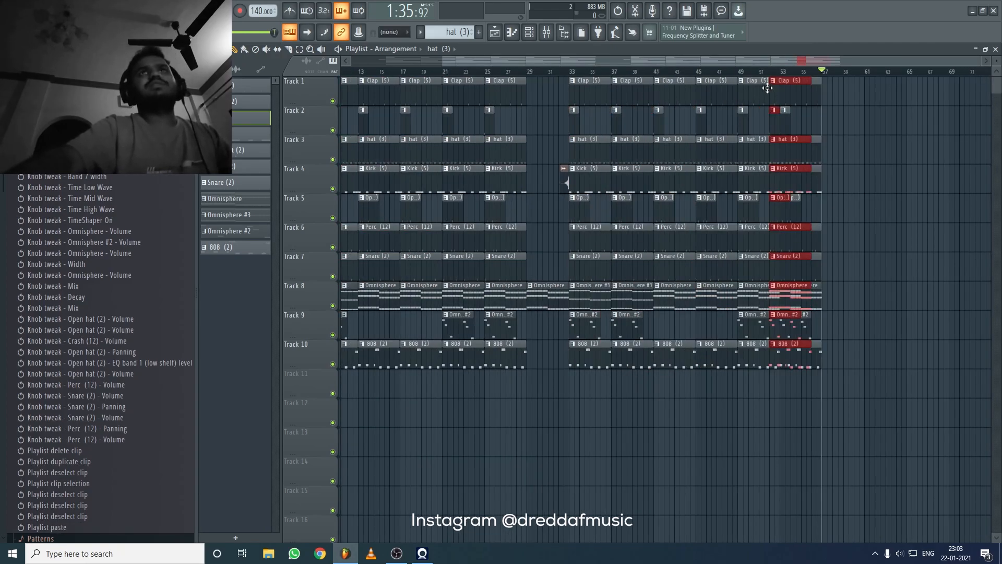
pyautogui.moveTo(788, 88); pyautogui.dragTo(842, 83)
pyautogui.scroll(1, 845, 78)
pyautogui.scroll(3, 844, 79)
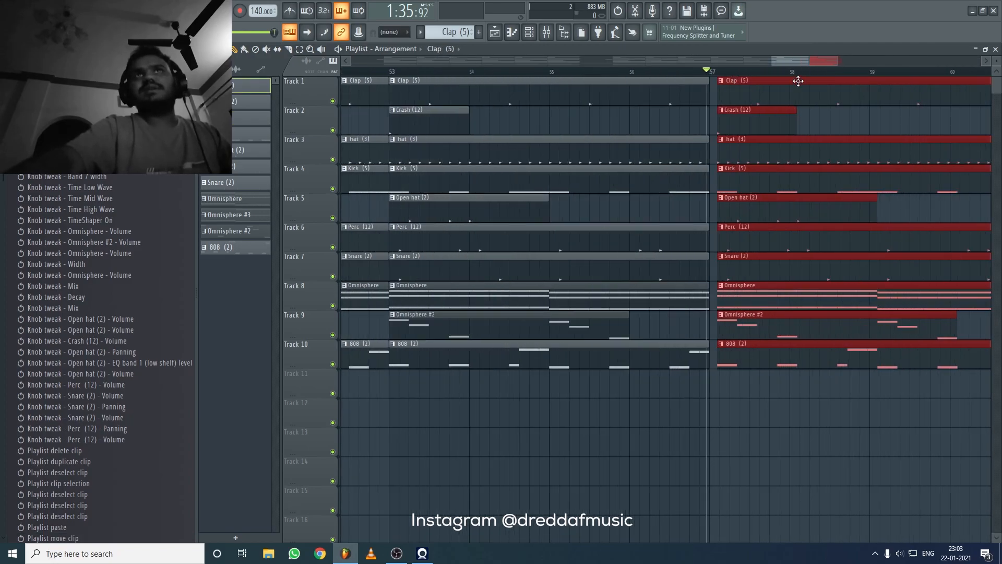
pyautogui.scroll(3, 731, 77)
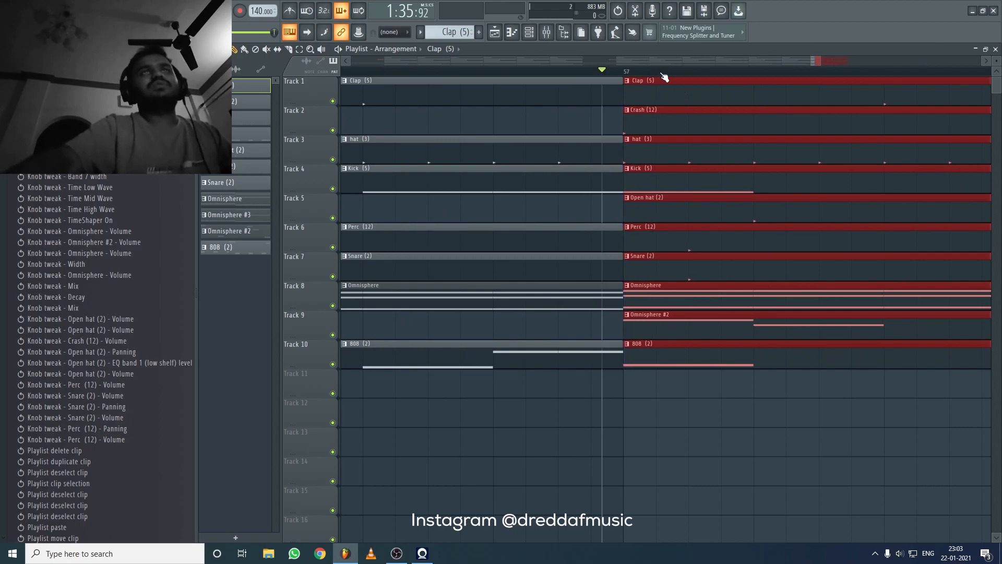
pyautogui.scroll(-2, 664, 77)
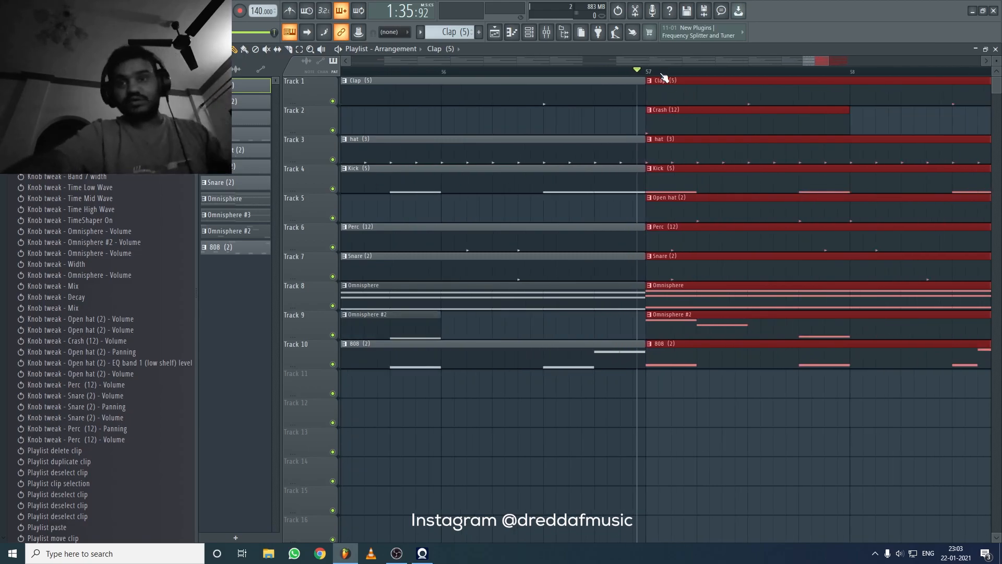
pyautogui.scroll(-2, 664, 77)
pyautogui.scroll(-5, 664, 77)
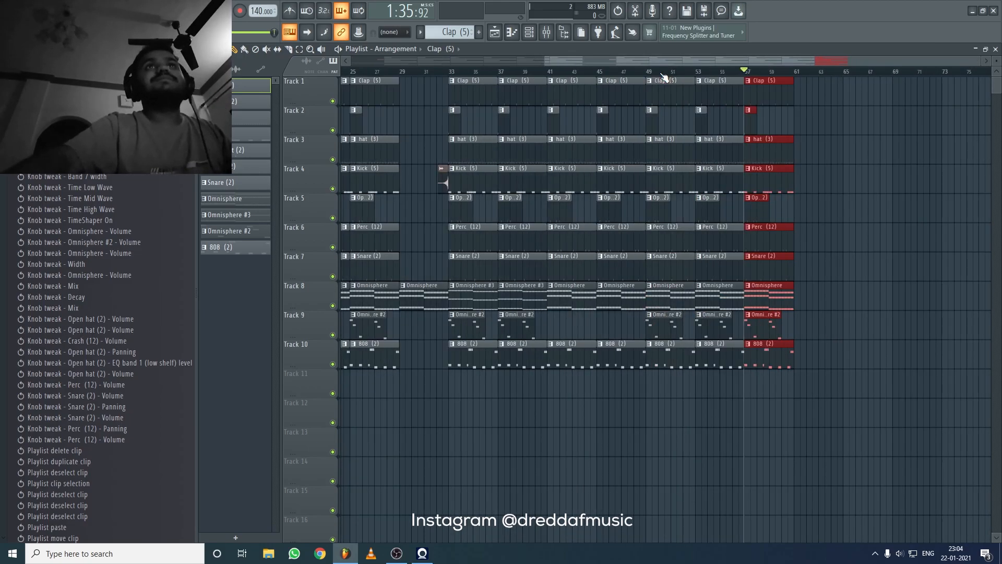
pyautogui.scroll(-1, 652, 75)
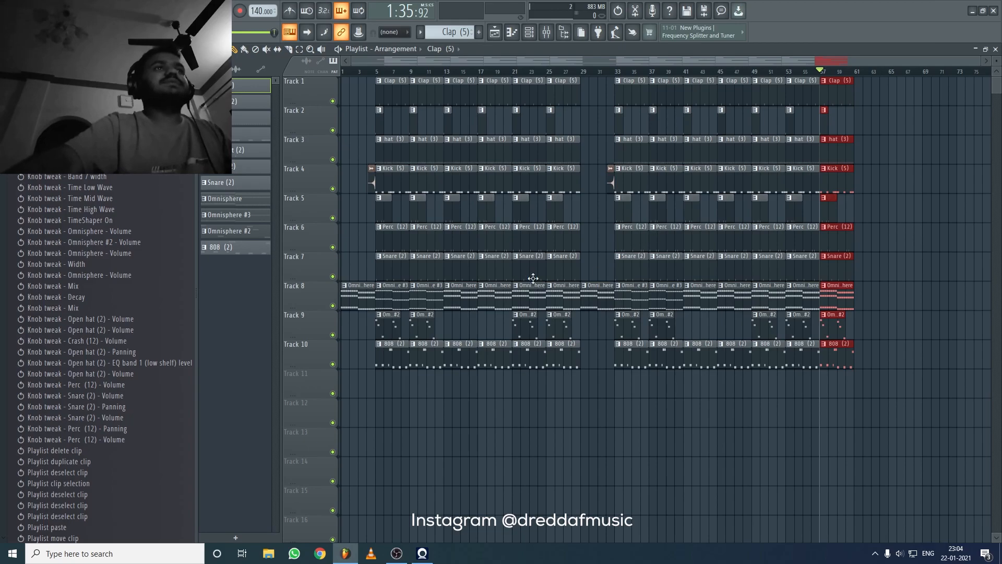
# - Open the Omnisphere #2 clip at bar 9 in the Piano roll and play its melody
pyautogui.doubleClick(419, 324)
pyautogui.scroll(5, 449, 78)
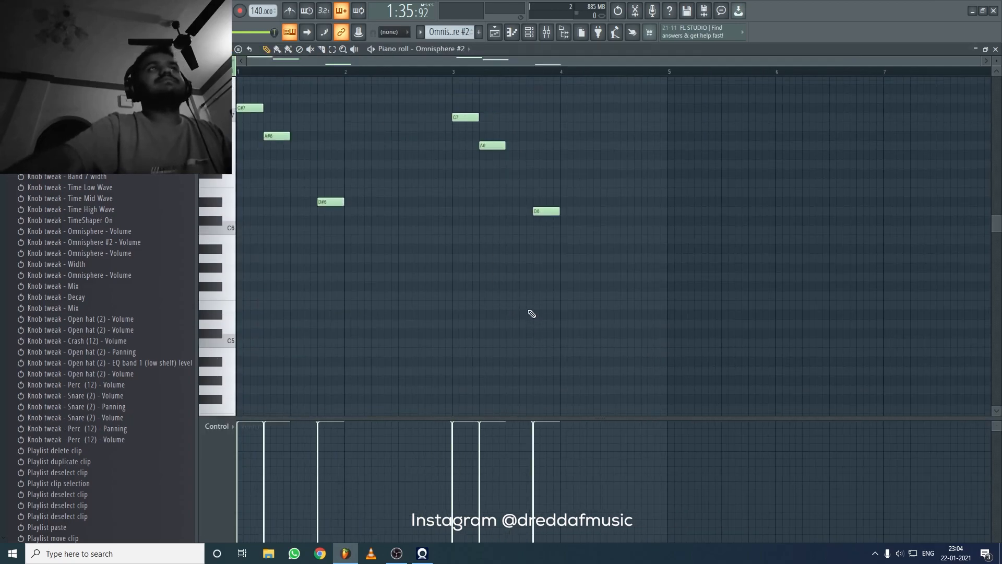
pyautogui.press('space')
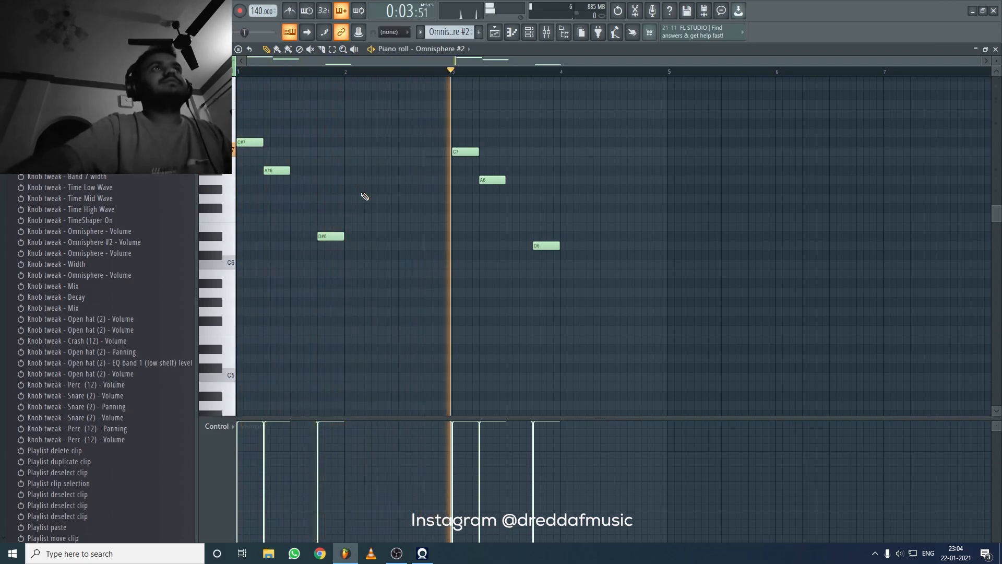
pyautogui.press('space')
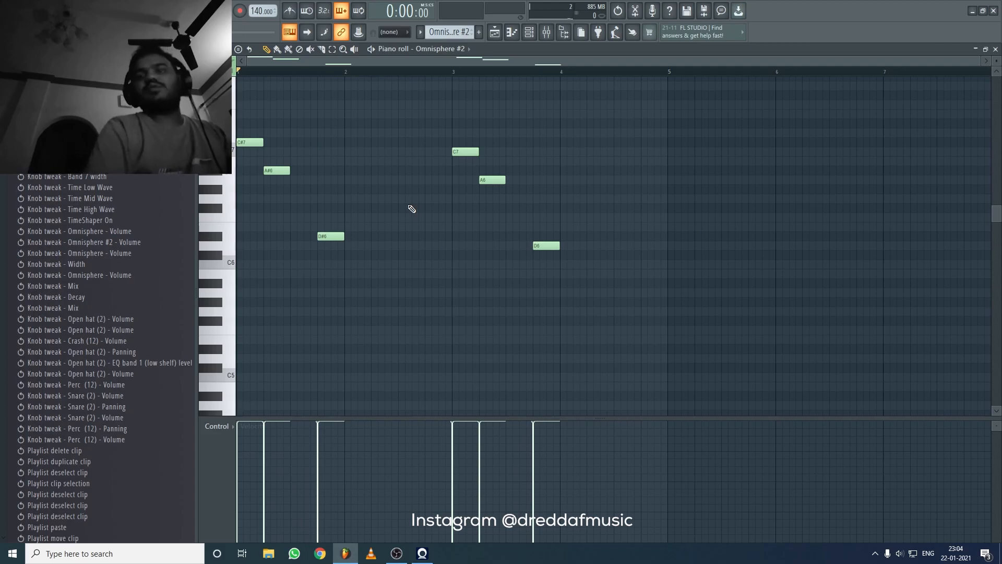
# - Transpose all Omnisphere #2 notes down one octave and play the lowered melody
pyautogui.hotkey('ctrl', 'a')
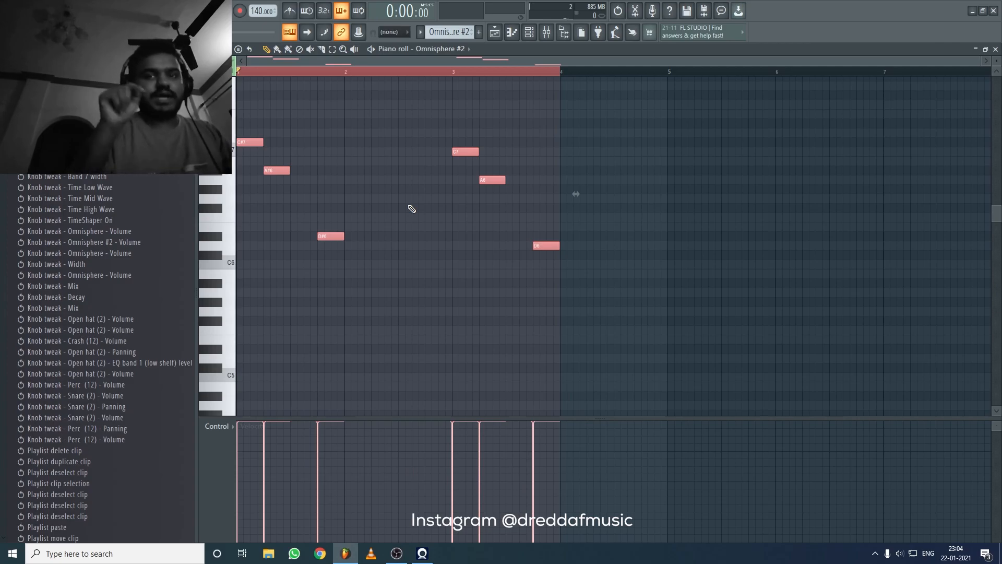
pyautogui.hotkey('ctrl', 'Down')
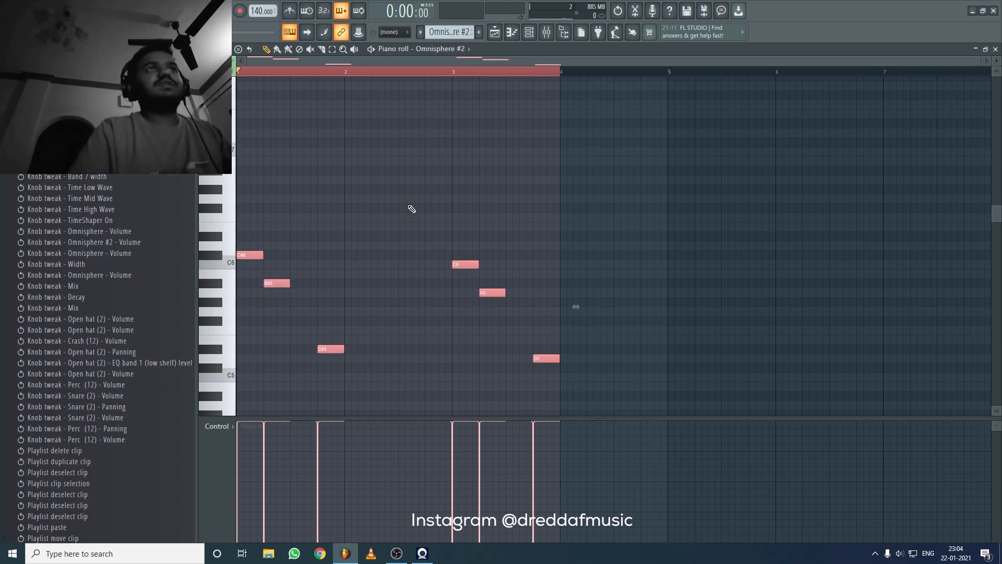
pyautogui.press('space')
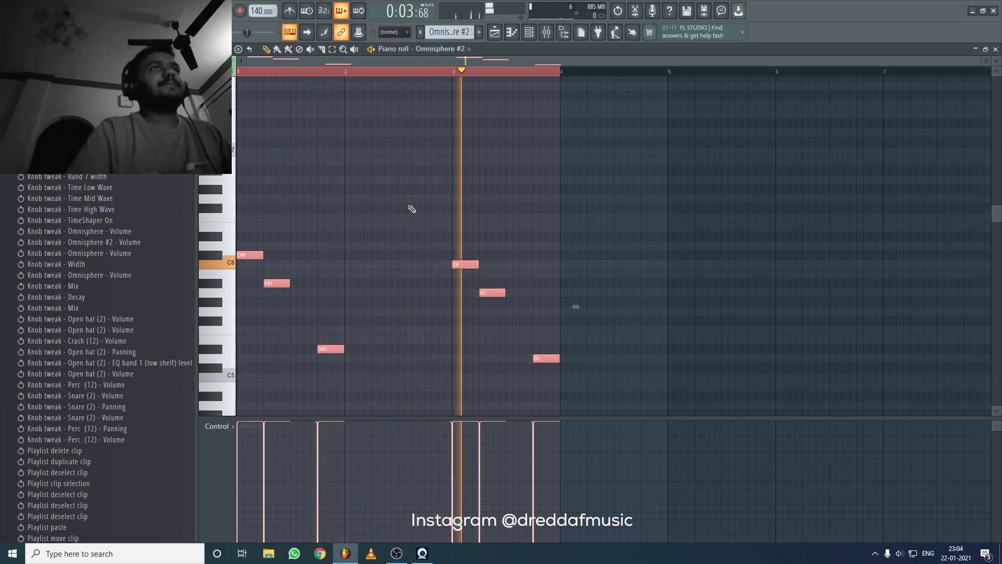
pyautogui.press('space')
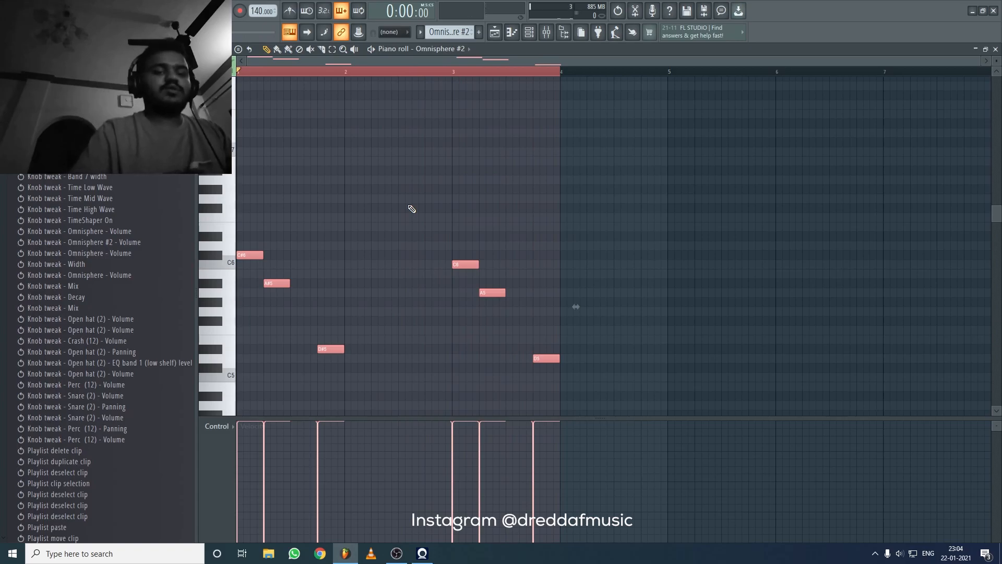
# - Shift the selected notes up and down by whole octaves several times, ending with the first note on C#6
pyautogui.hotkey('ctrl', 'Up')
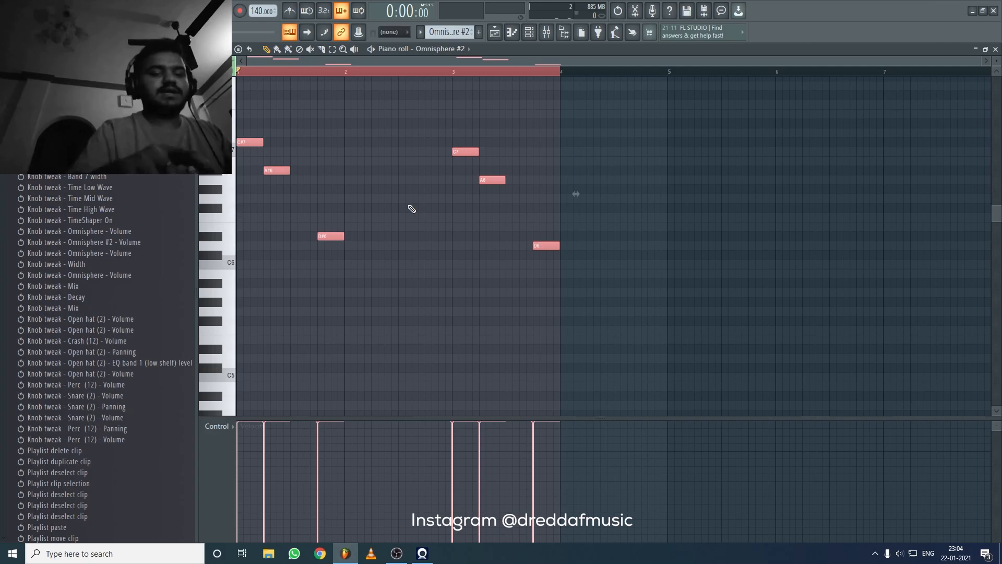
pyautogui.hotkey('ctrl', 'Down')
pyautogui.hotkey('ctrl', 'Down')
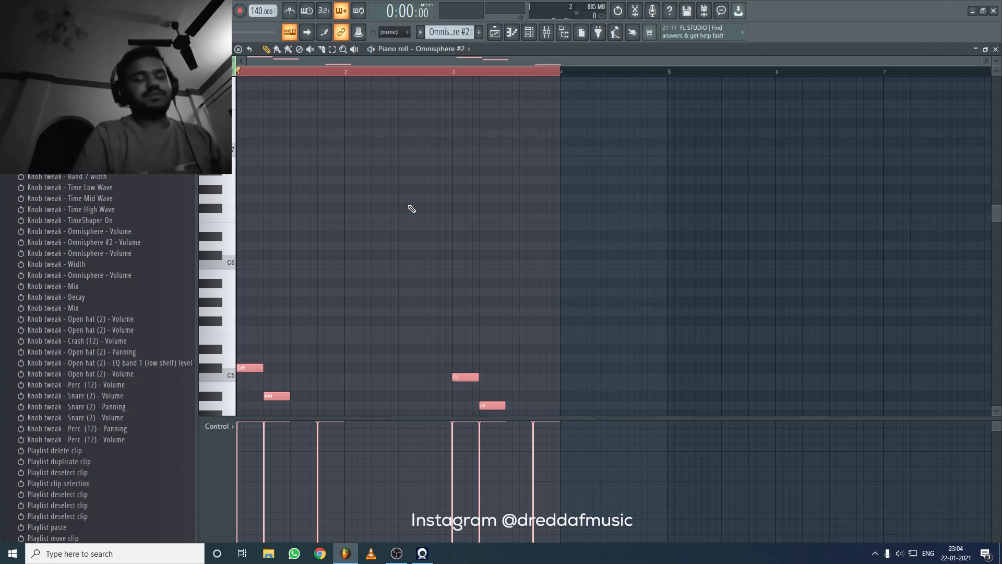
pyautogui.hotkey('ctrl', 'Up')
pyautogui.hotkey('ctrl', 'Up')
pyautogui.hotkey('ctrl', 'Up')
pyautogui.hotkey('ctrl', 'Down')
pyautogui.hotkey('ctrl', 'Down')
pyautogui.hotkey('ctrl', 'Down')
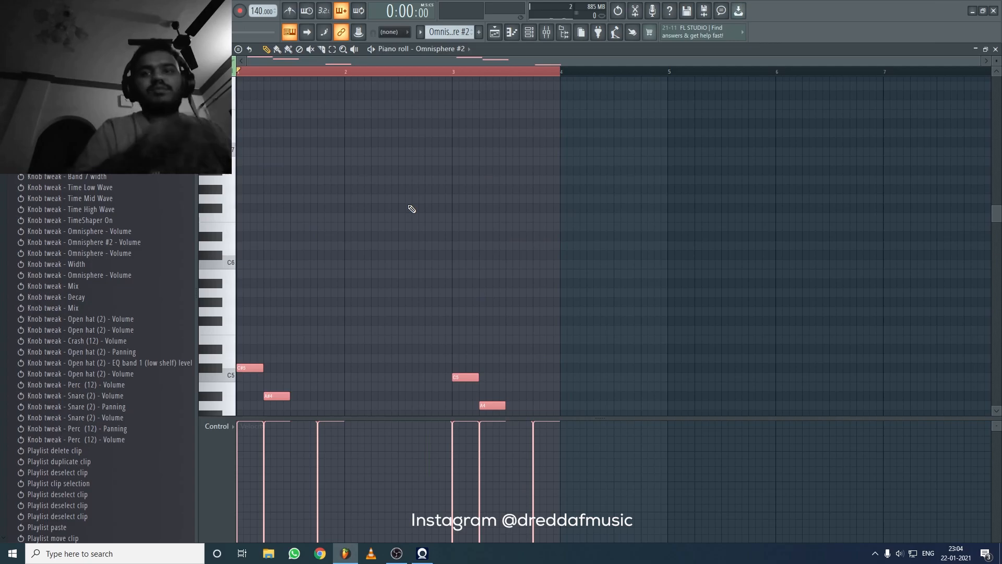
pyautogui.hotkey('ctrl', 'Up')
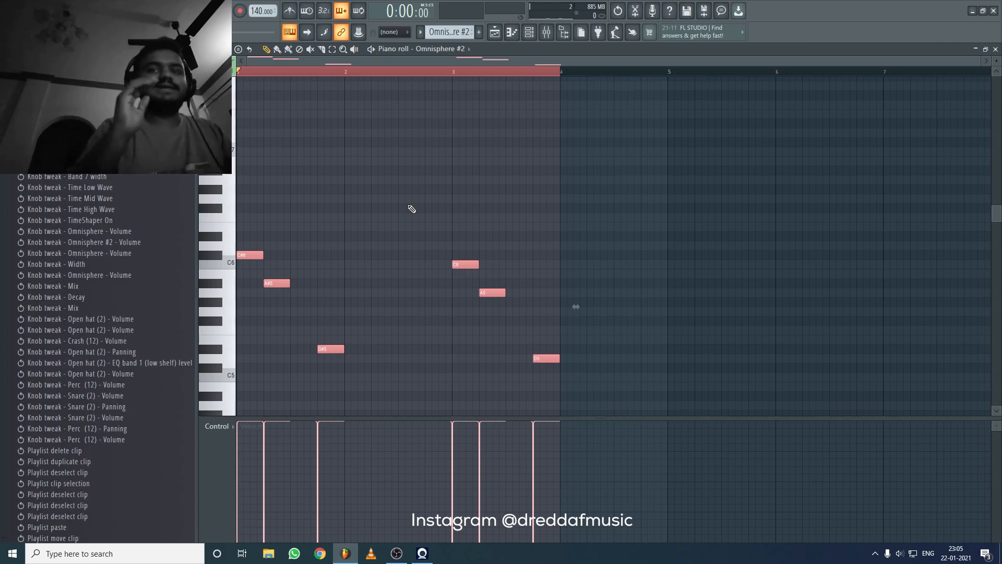
# - Deselect the notes and try adjusting the first C#6 note individually by hand
pyautogui.hotkey('ctrl', 'd')
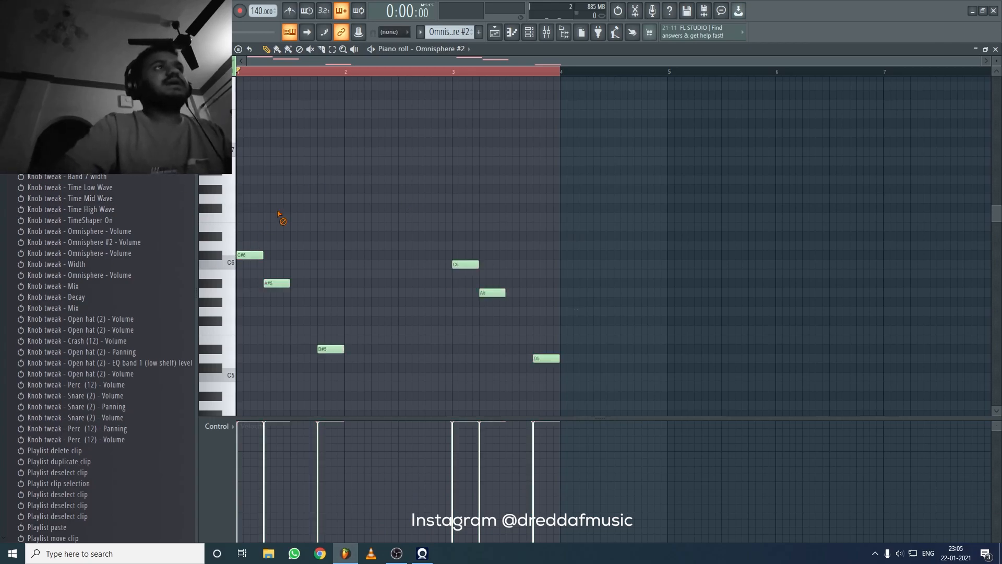
pyautogui.click(251, 255)
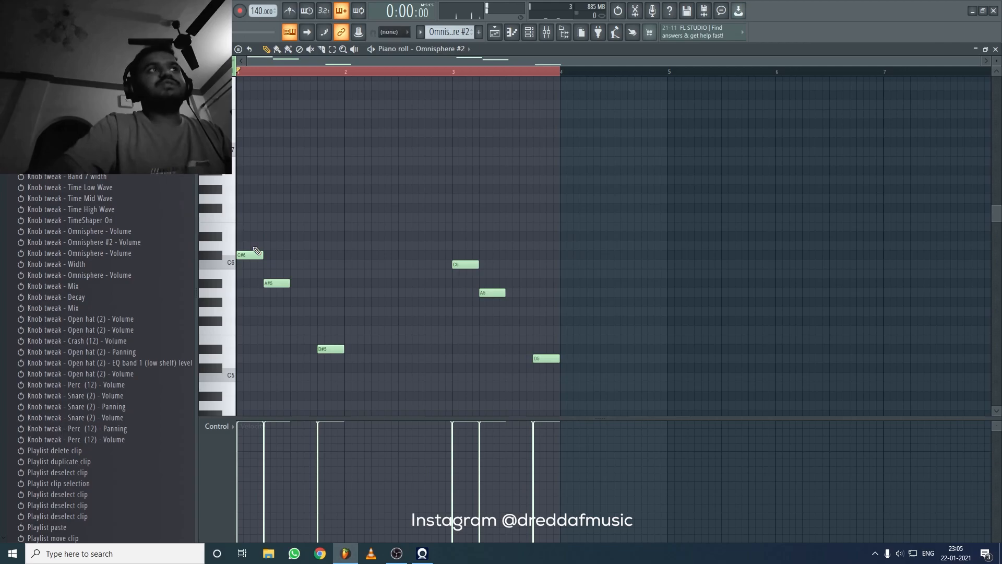
pyautogui.moveTo(246, 244); pyautogui.dragTo(242, 246)
pyautogui.rightClick(258, 246)
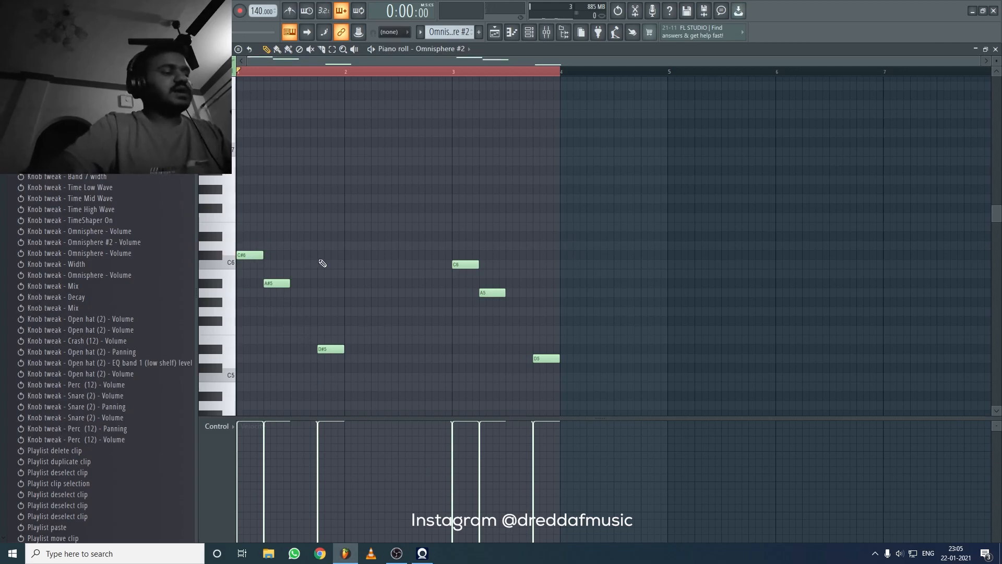
# - Select all notes, raise them three semitones one at a time, and lower them three semitones again
pyautogui.hotkey('ctrl', 'a')
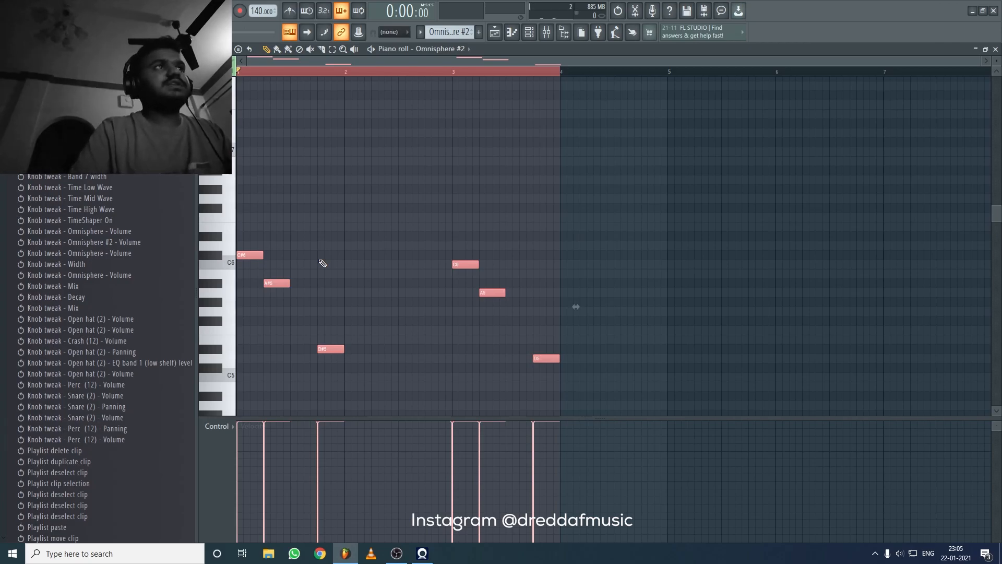
pyautogui.hotkey('shift', 'Up')
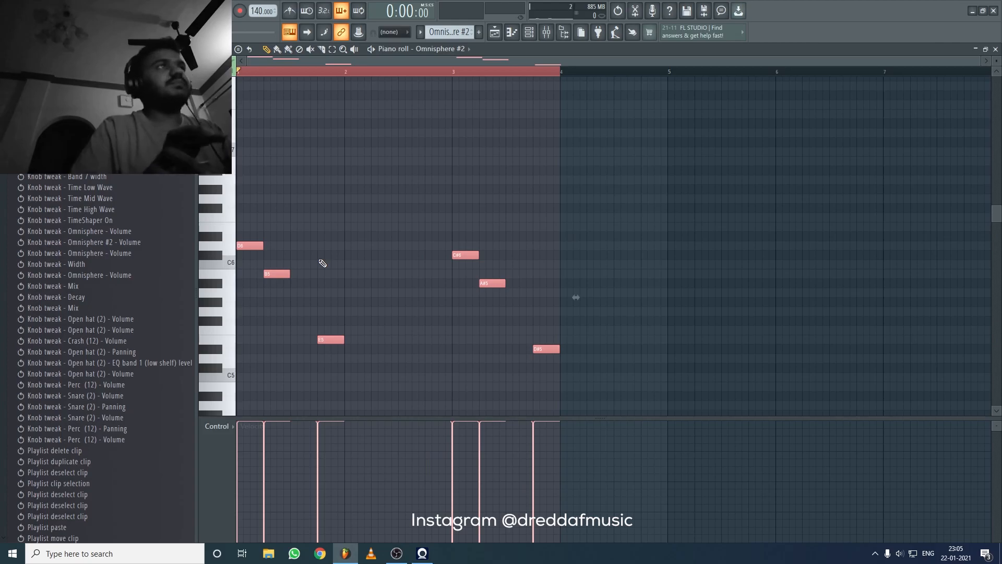
pyautogui.press('Up')
pyautogui.press('Up')
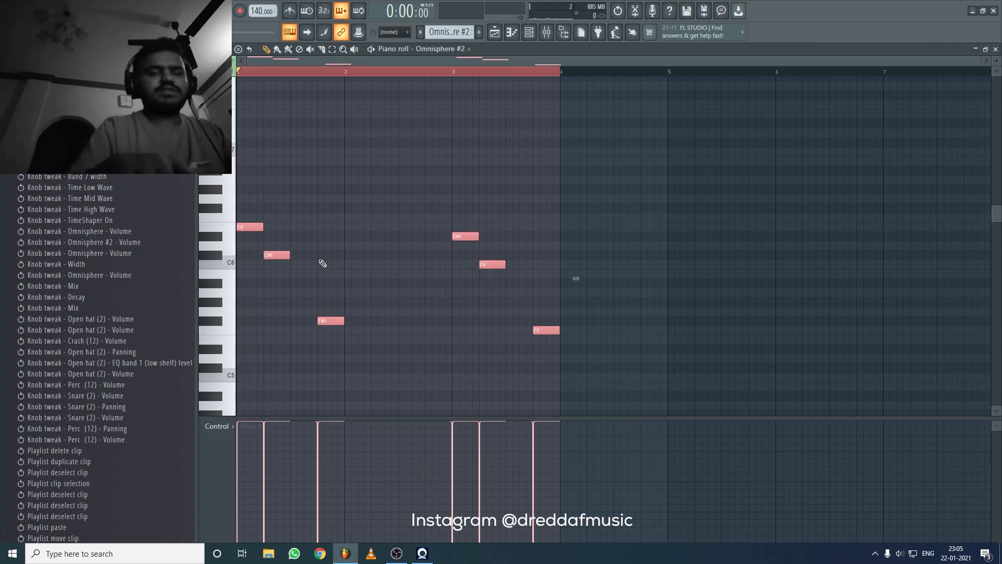
pyautogui.press('Down')
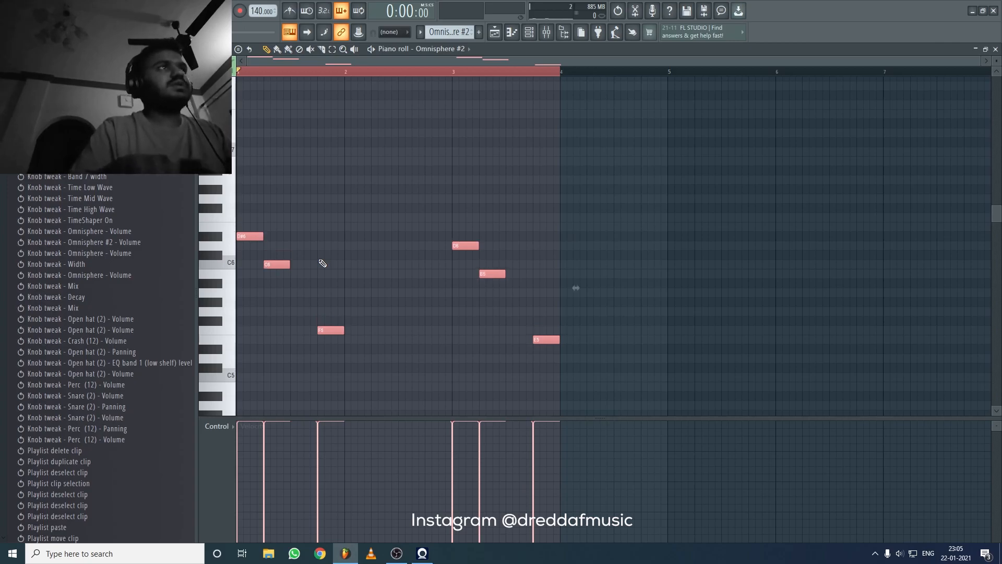
pyautogui.press('Down')
pyautogui.press('Down')
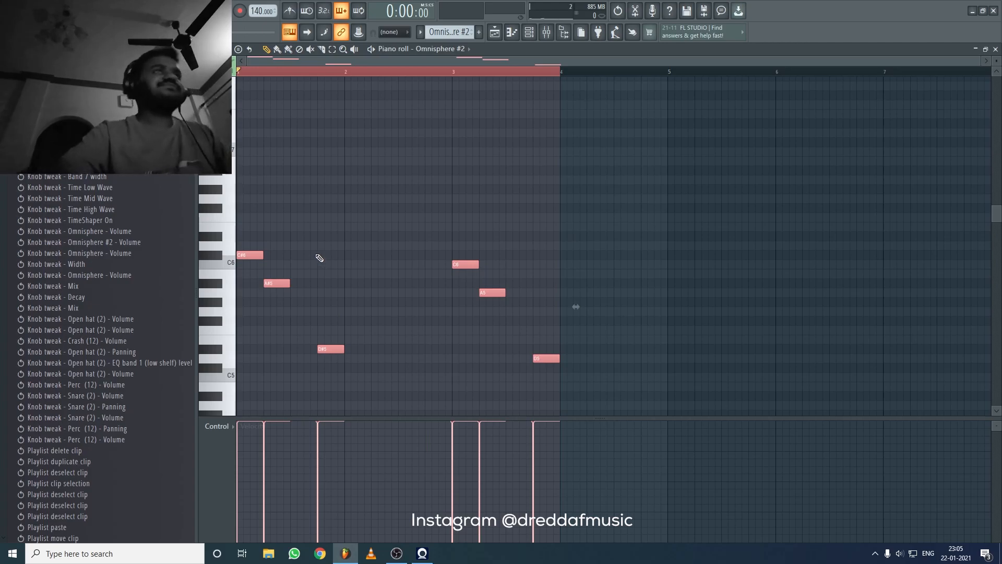
# - Show the Channel rack, clone the Clap (5) channel, and open the clone's sampler settings
pyautogui.click(297, 71)
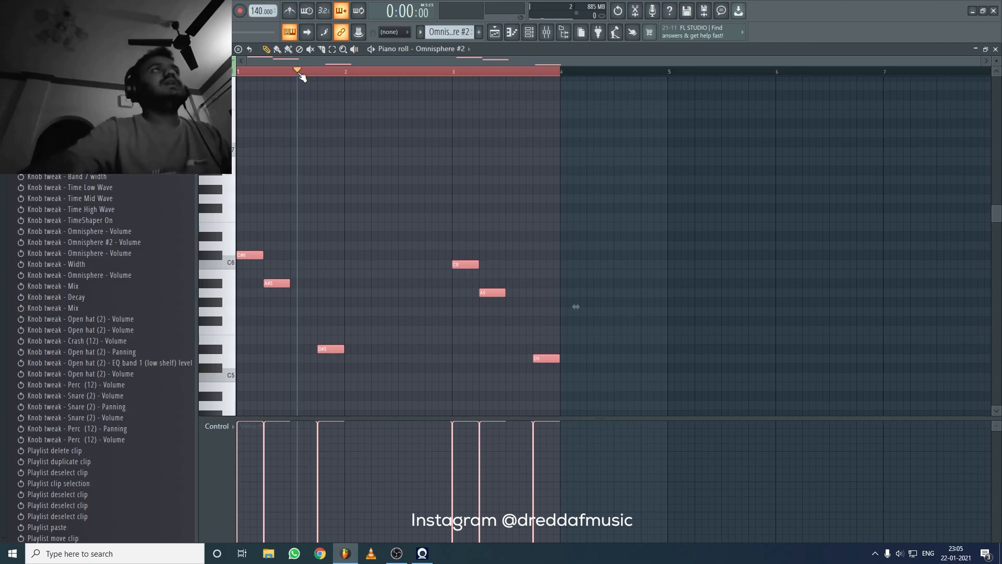
pyautogui.click(533, 36)
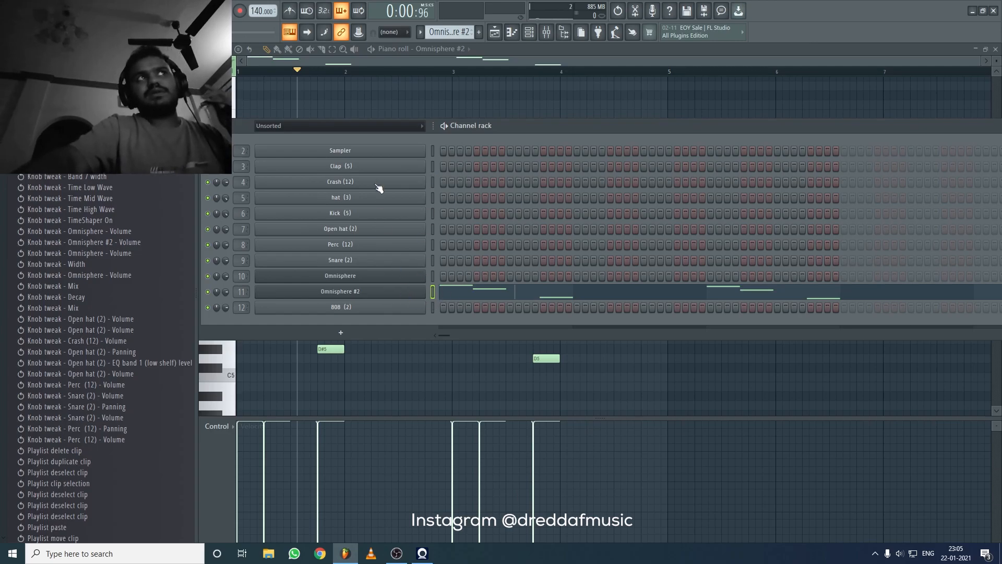
pyautogui.click(375, 166)
pyautogui.click(443, 159)
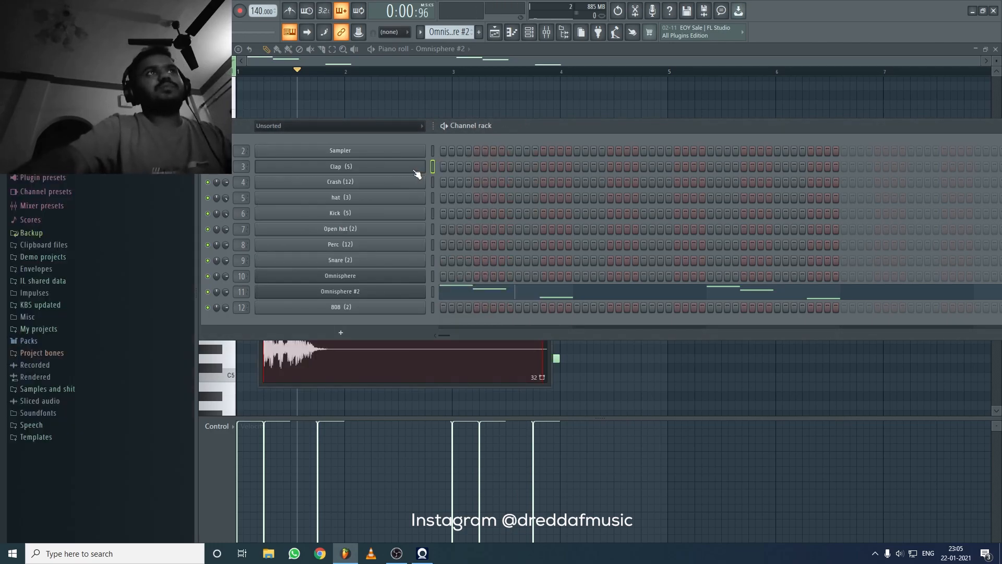
pyautogui.rightClick(416, 172)
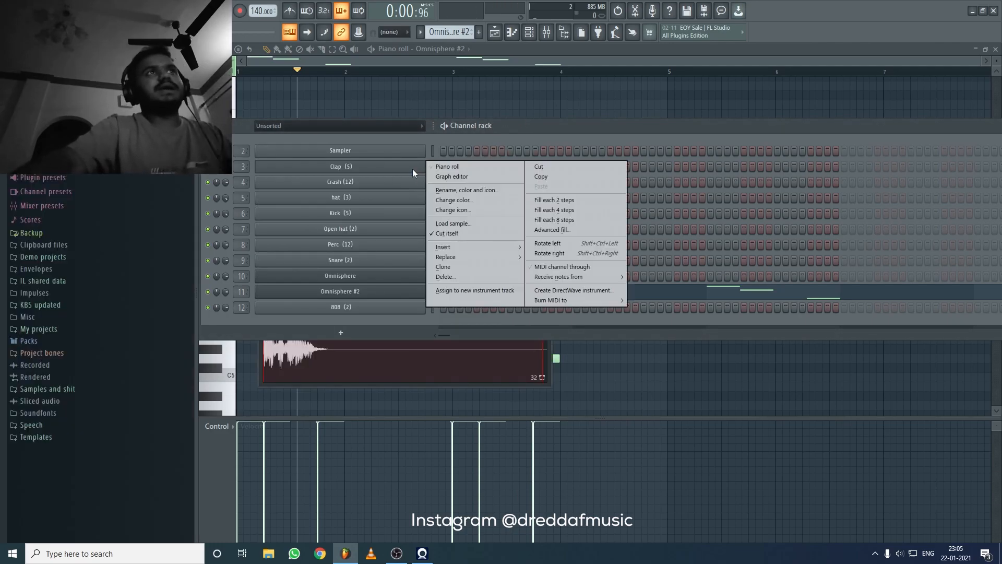
pyautogui.click(450, 267)
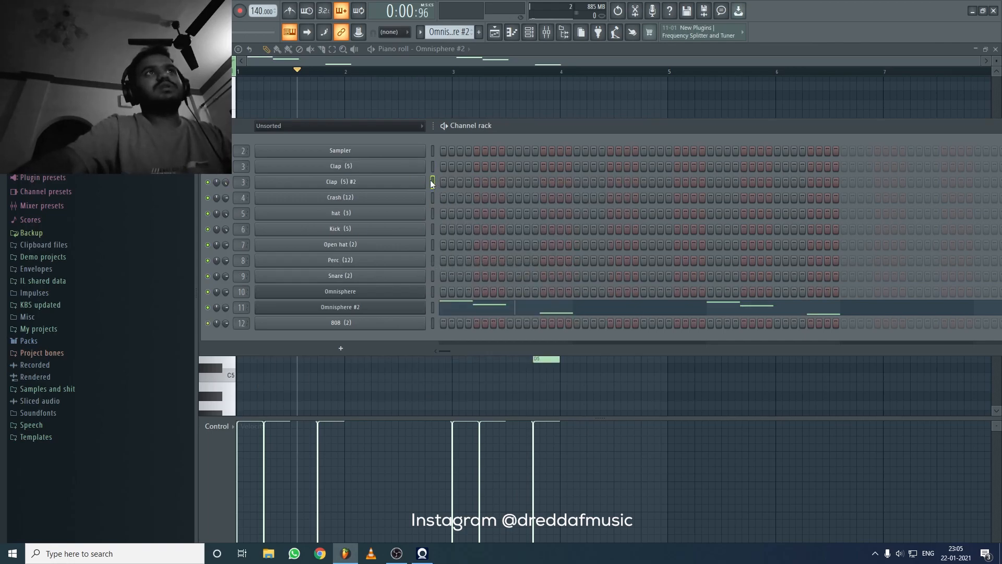
pyautogui.click(405, 184)
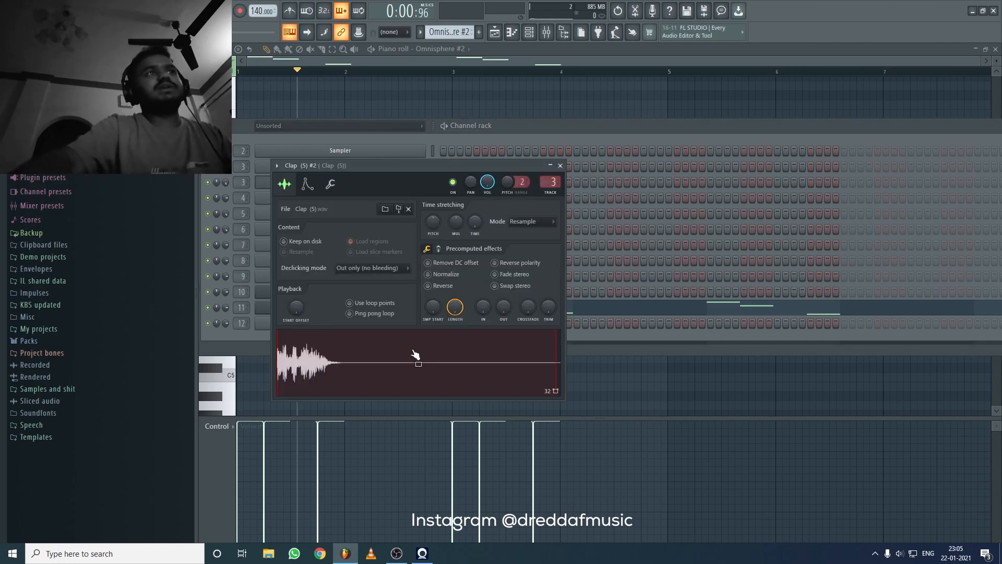
# - Select the Sampler channel in the Channel rack and extend the selection to all channels
pyautogui.click(448, 150)
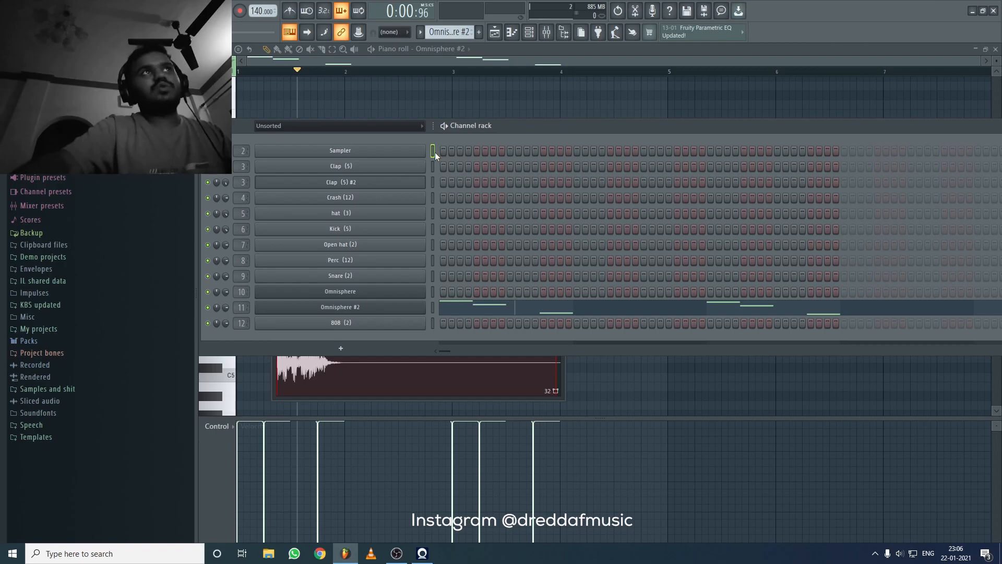
pyautogui.hotkey('ctrl', 'a')
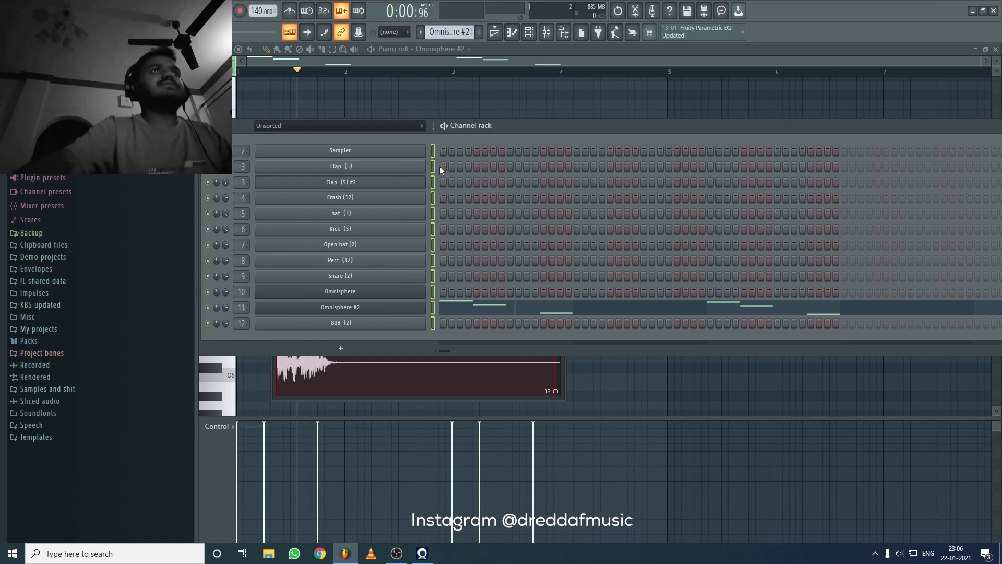
# - Clone all selected channels in the Channel rack and reopen the channel options to view the shortcuts
pyautogui.click(207, 126)
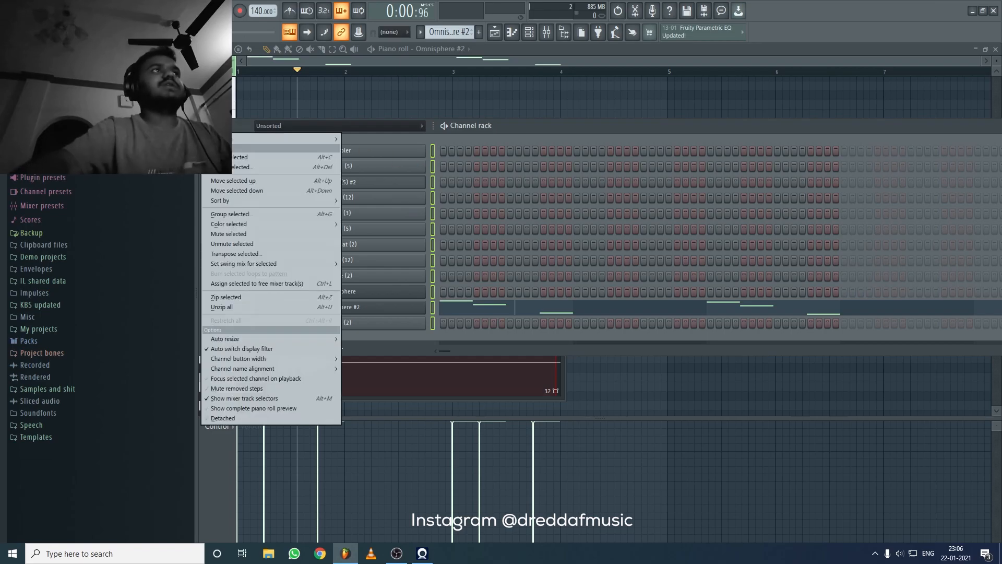
pyautogui.click(250, 160)
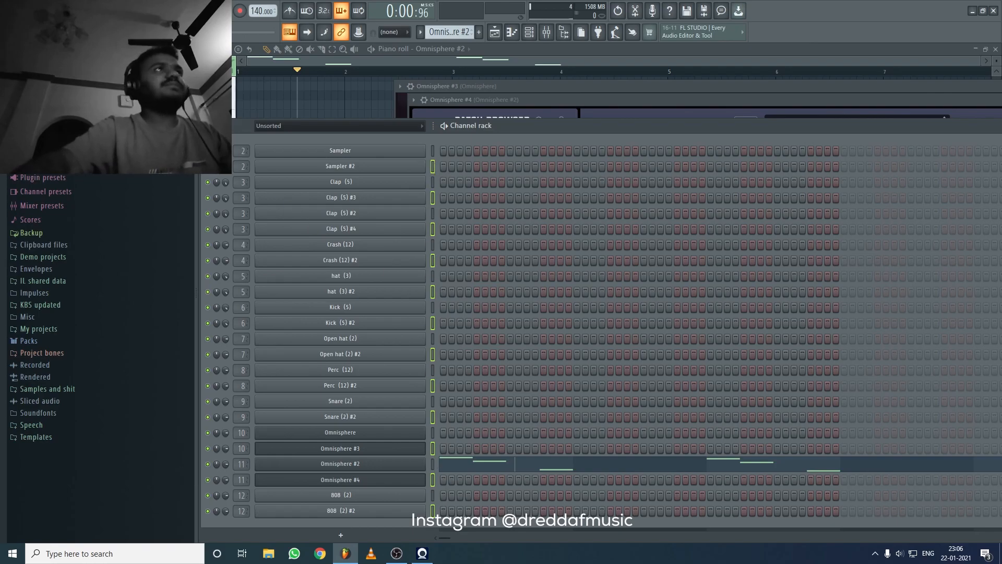
pyautogui.click(208, 126)
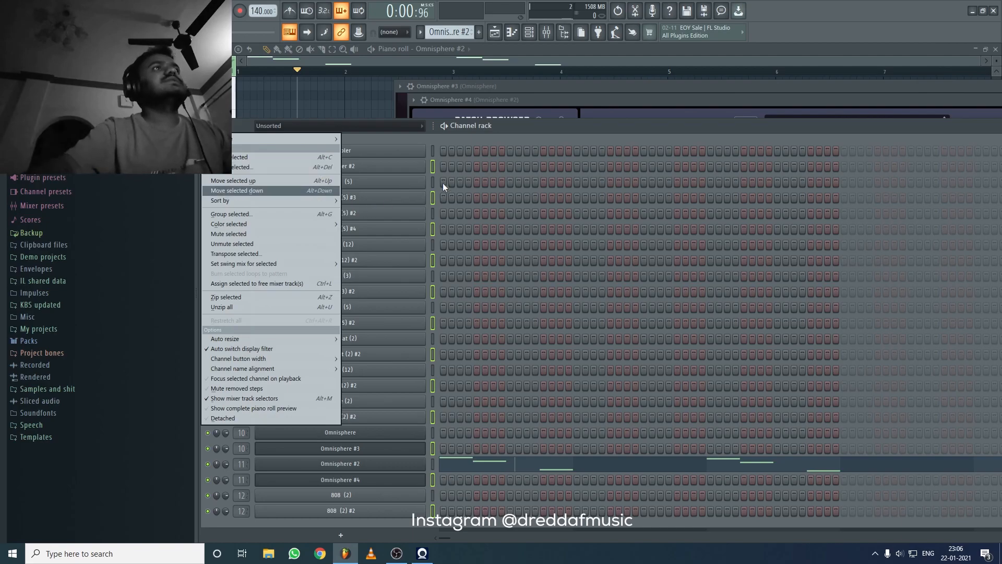
# - Try to undo the channel cloning with all channels selected, and reduce the selection to the Sampler channel
pyautogui.click(431, 166)
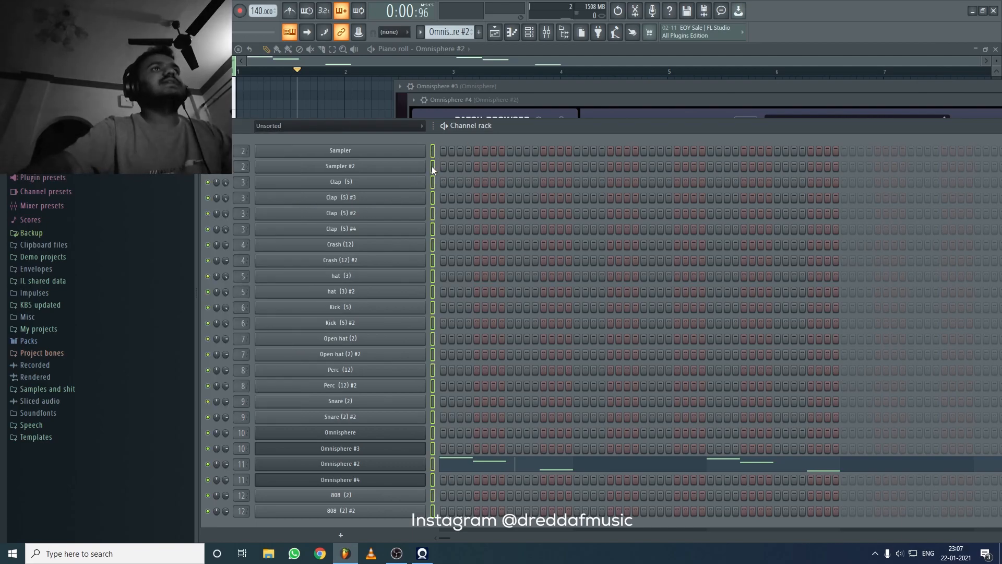
pyautogui.hotkey('ctrl', 'alt', 'z')
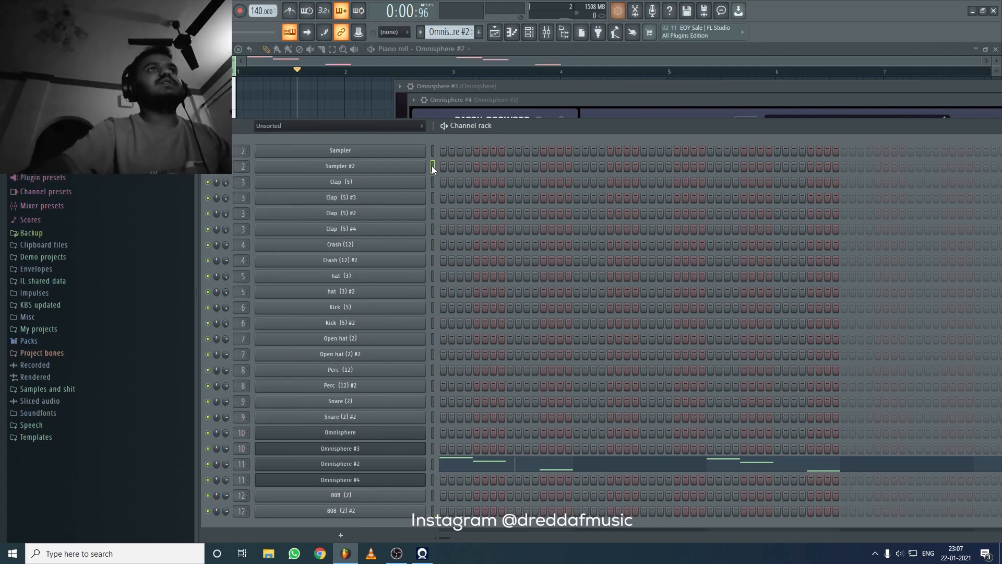
pyautogui.hotkey('ctrl', 'alt', 'z')
pyautogui.hotkey('ctrl', 'alt', 'z')
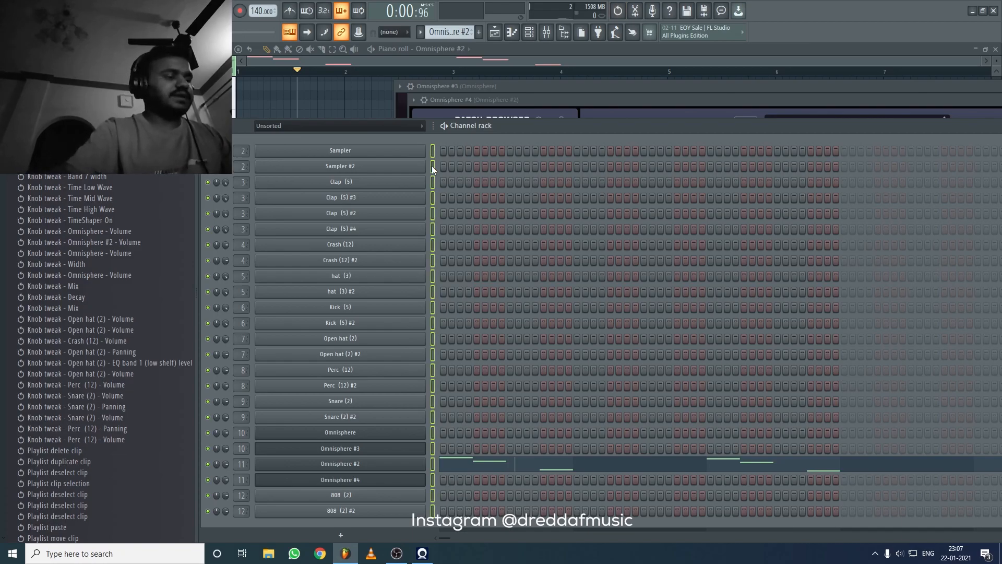
pyautogui.click(433, 166)
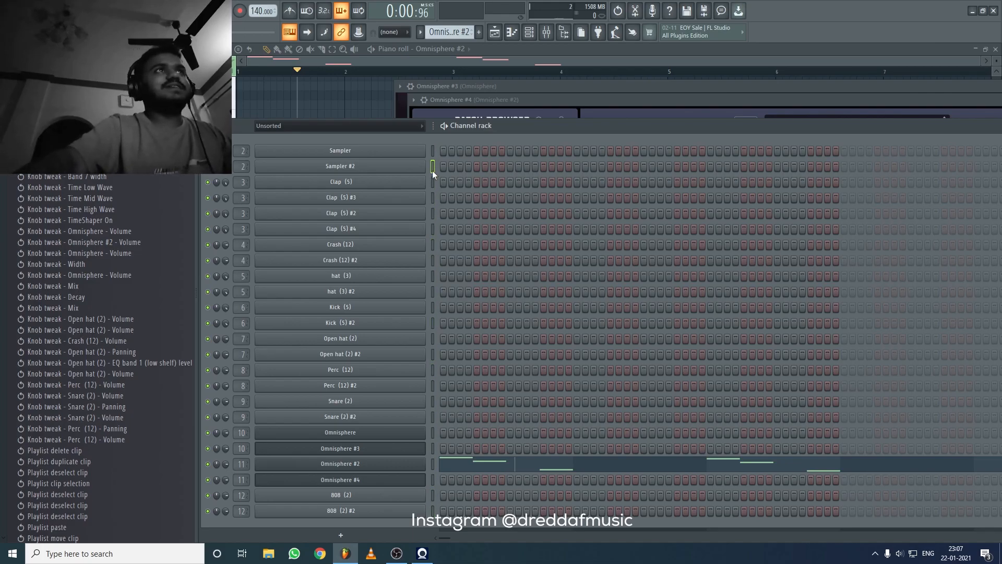
pyautogui.scroll(-1, 405, 126)
pyautogui.scroll(1, 410, 131)
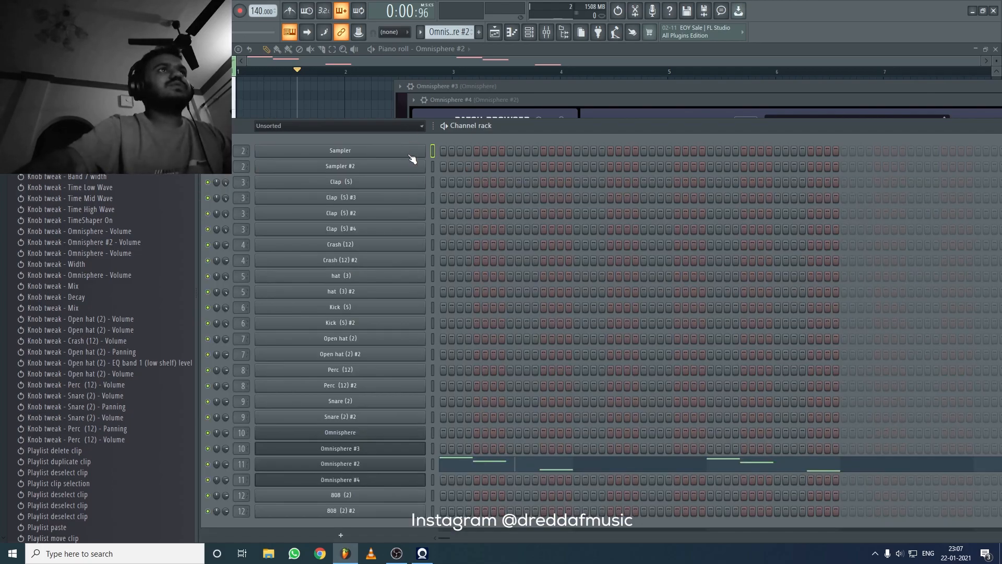
# - Delete the Clap (5) #3 and Clap (5) #4 channels, confirming each deletion
pyautogui.click(434, 197)
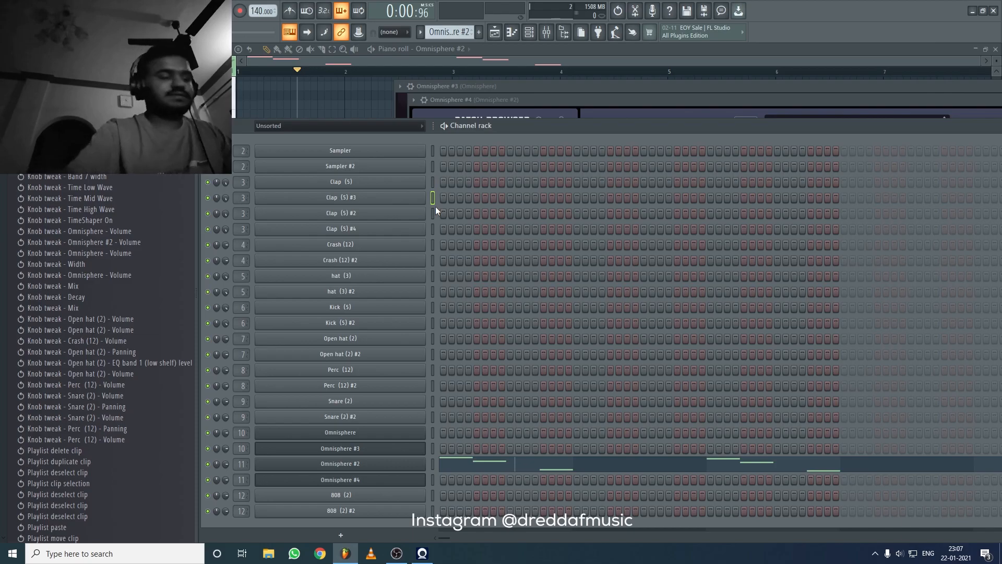
pyautogui.hotkey('alt', 'Delete')
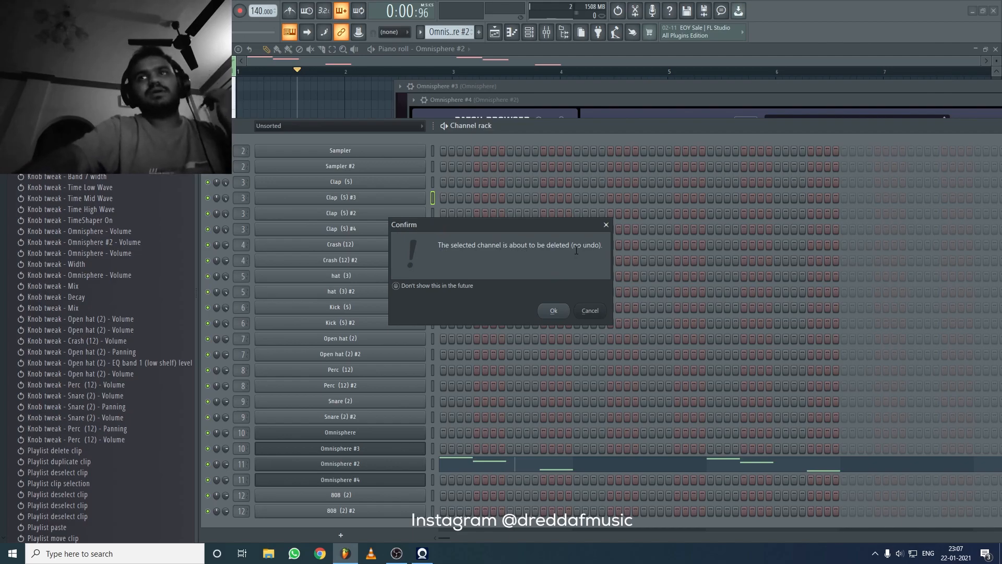
pyautogui.click(554, 311)
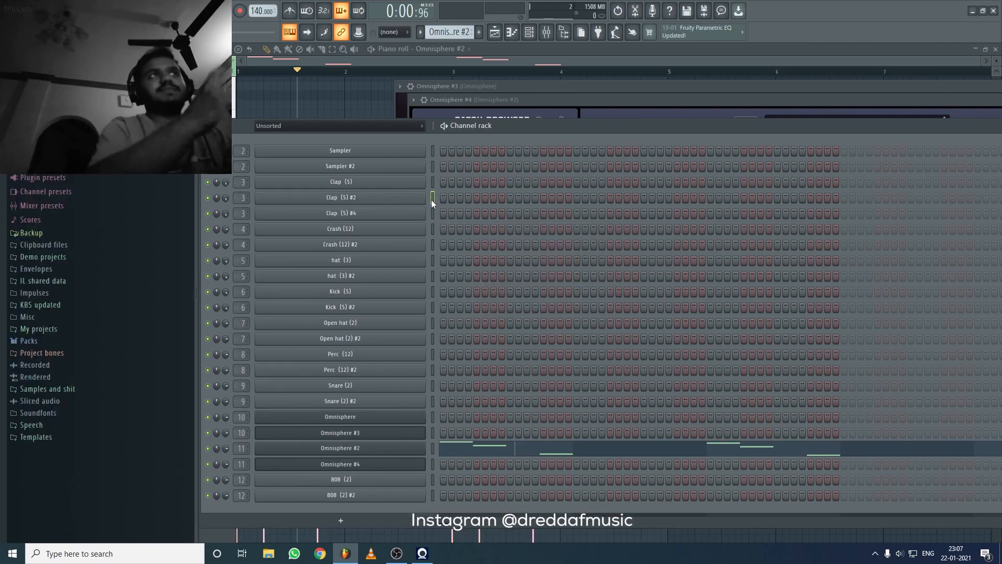
pyautogui.click(433, 211)
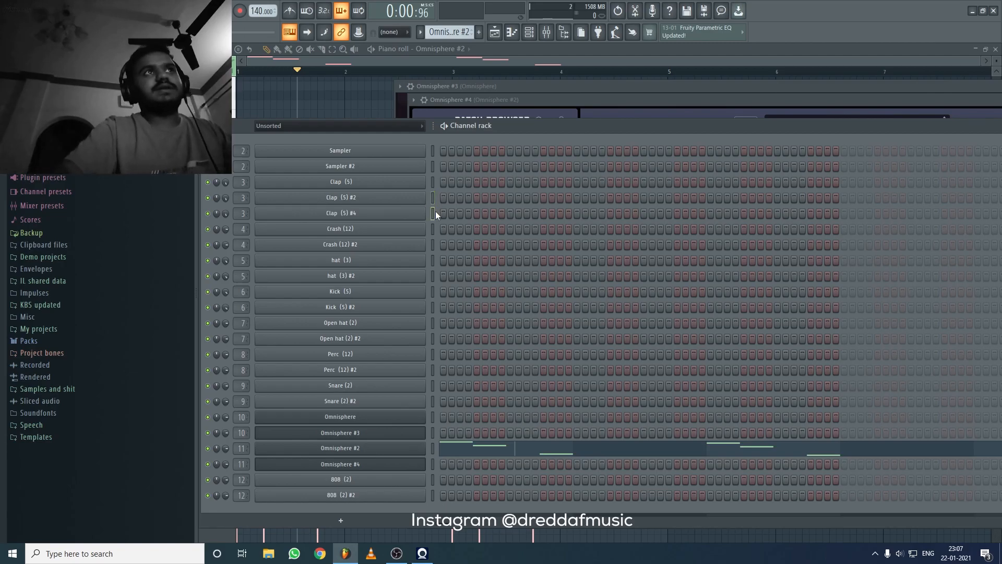
pyautogui.hotkey('alt', 'Delete')
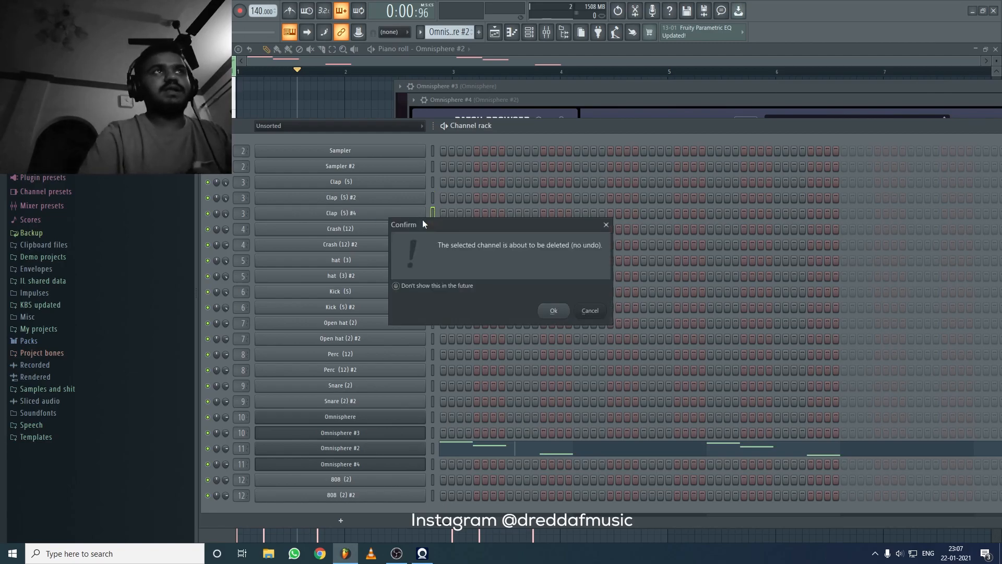
pyautogui.press('Return')
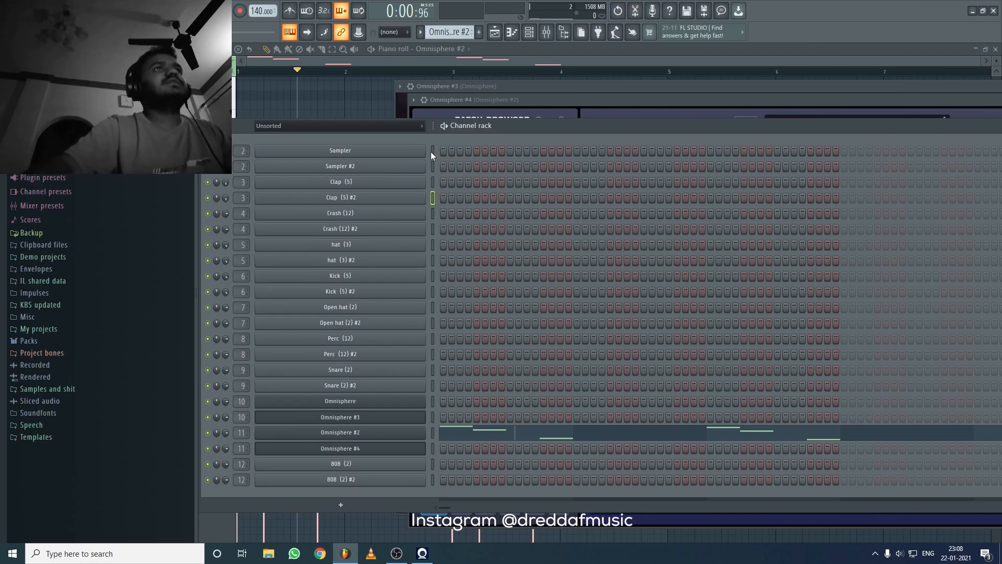
# - Clear the mixer track assignments of Sampler, Sampler #2 and Clap (5) #2, and select these three channels
pyautogui.moveTo(247, 150); pyautogui.dragTo(247, 156)
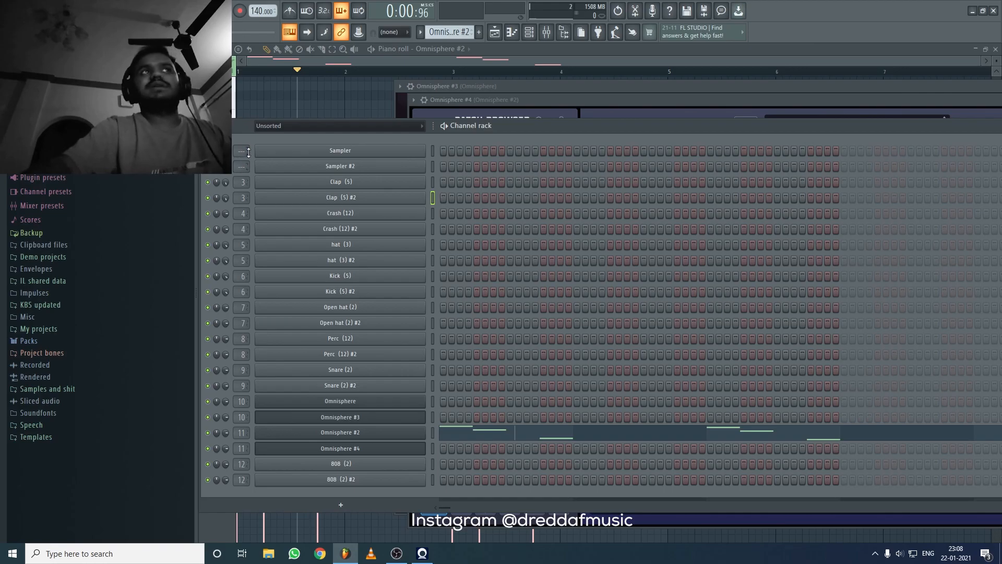
pyautogui.moveTo(243, 198); pyautogui.dragTo(243, 202)
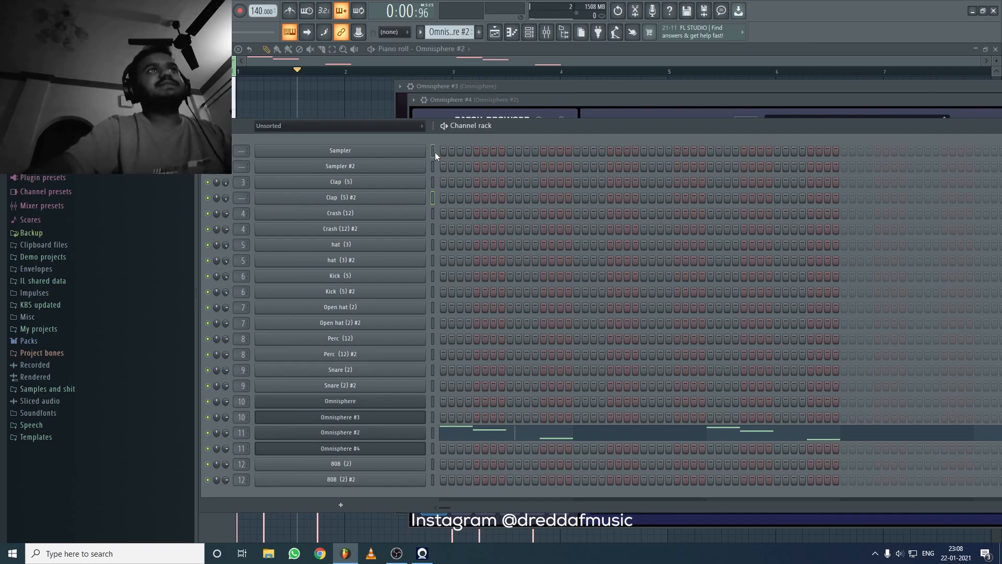
pyautogui.click(432, 198)
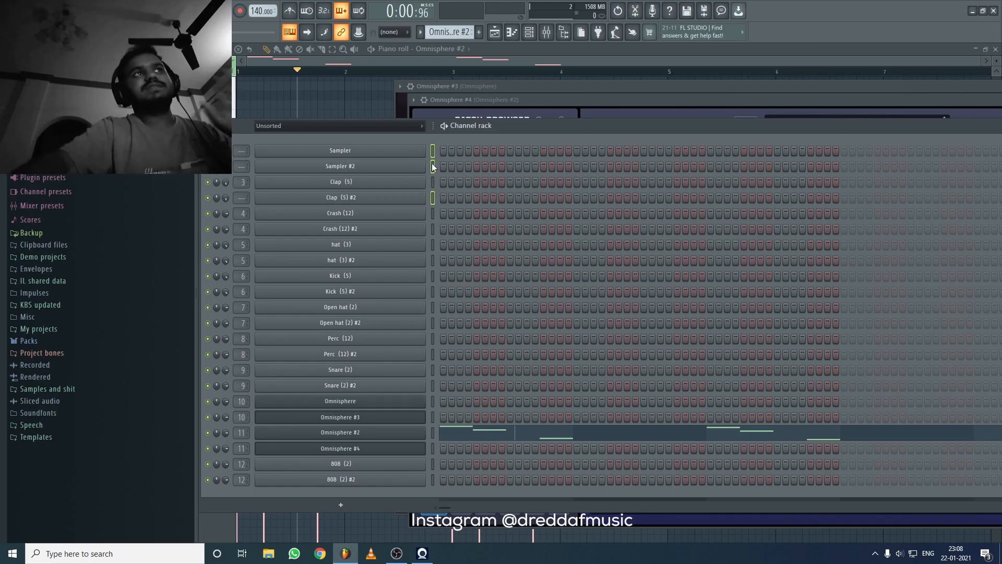
# - In the mixer, route the selected channels to consecutive tracks starting from Insert 24
pyautogui.click(546, 33)
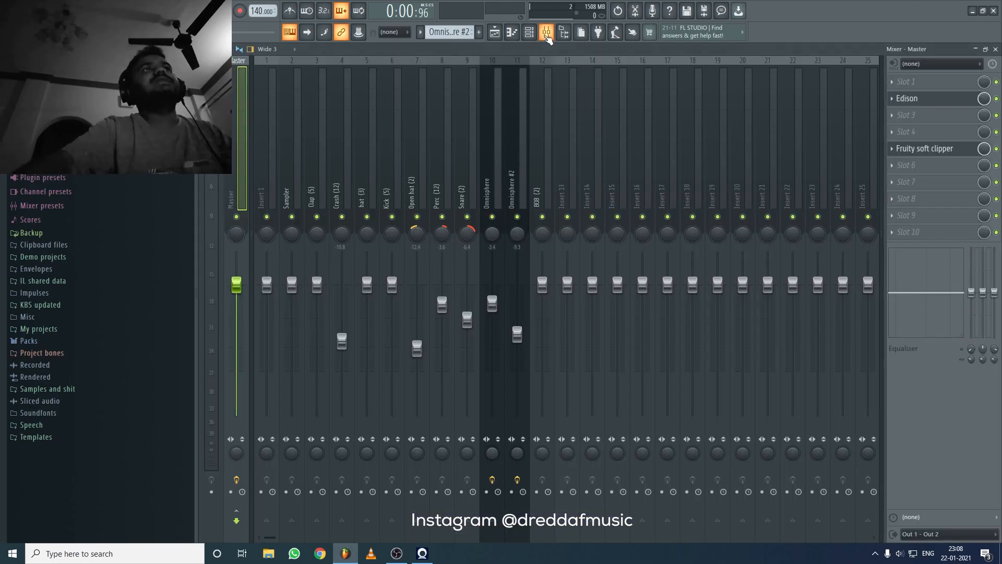
pyautogui.scroll(-5, 548, 105)
pyautogui.moveTo(691, 133); pyautogui.dragTo(478, 117)
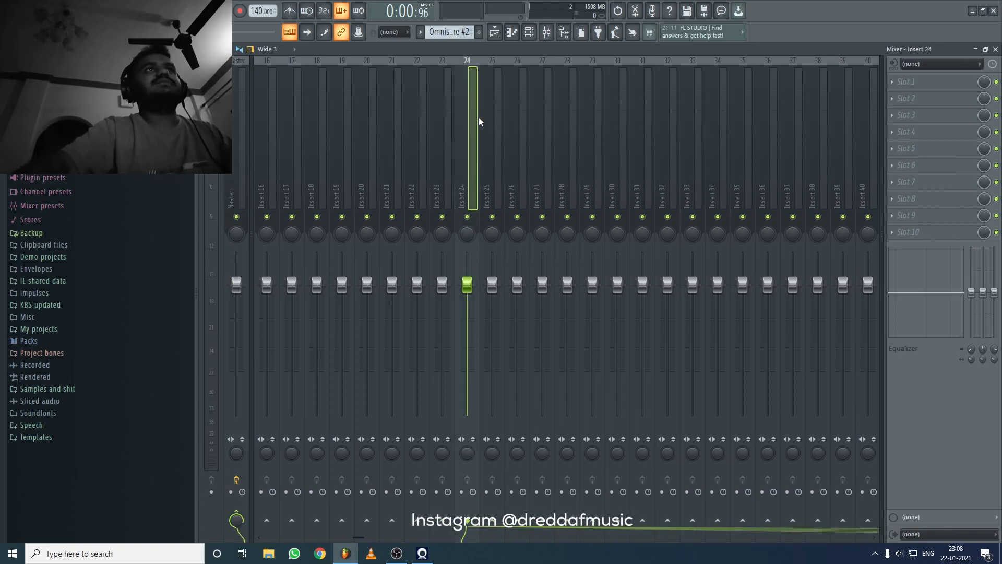
pyautogui.rightClick(472, 123)
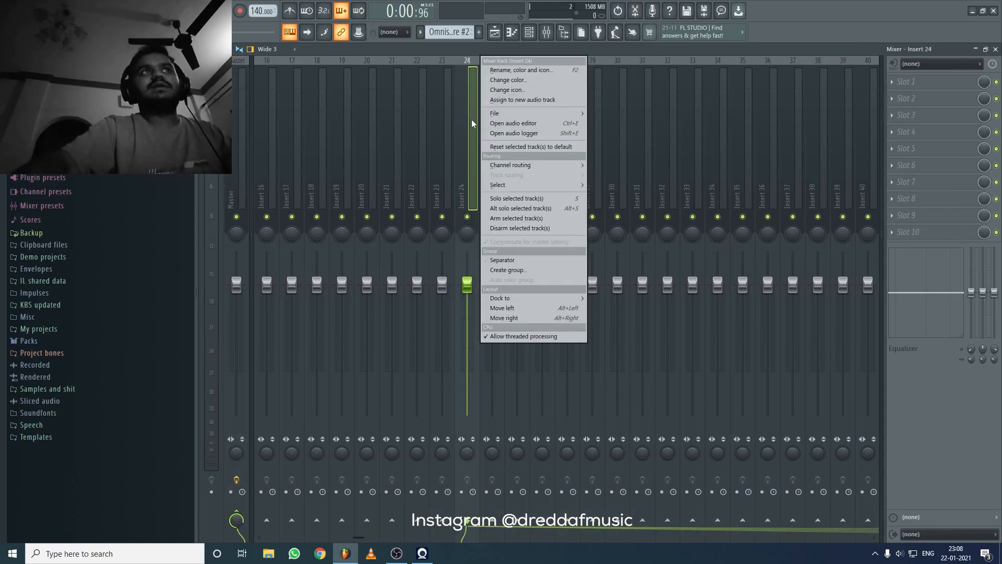
pyautogui.moveTo(550, 165)
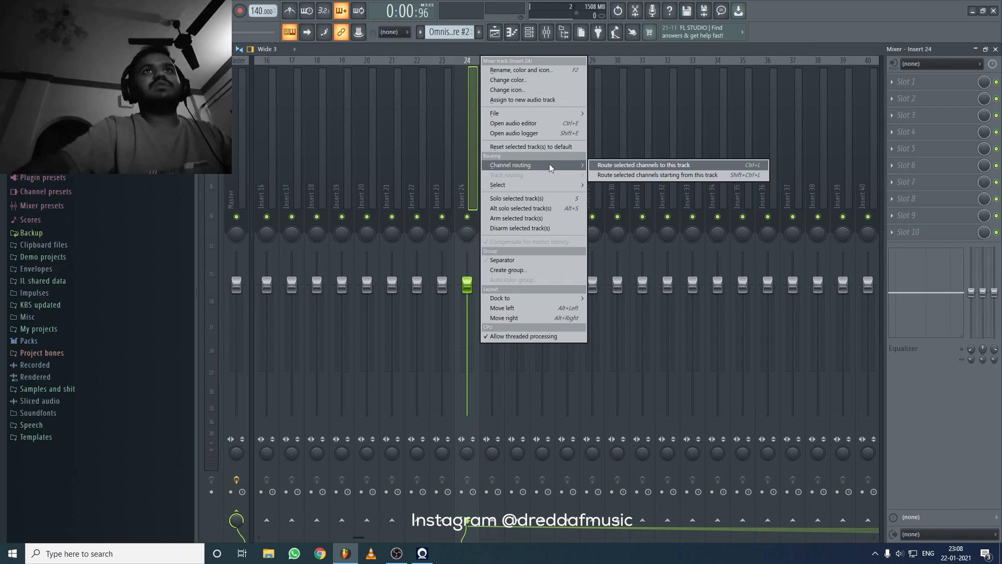
pyautogui.click(648, 175)
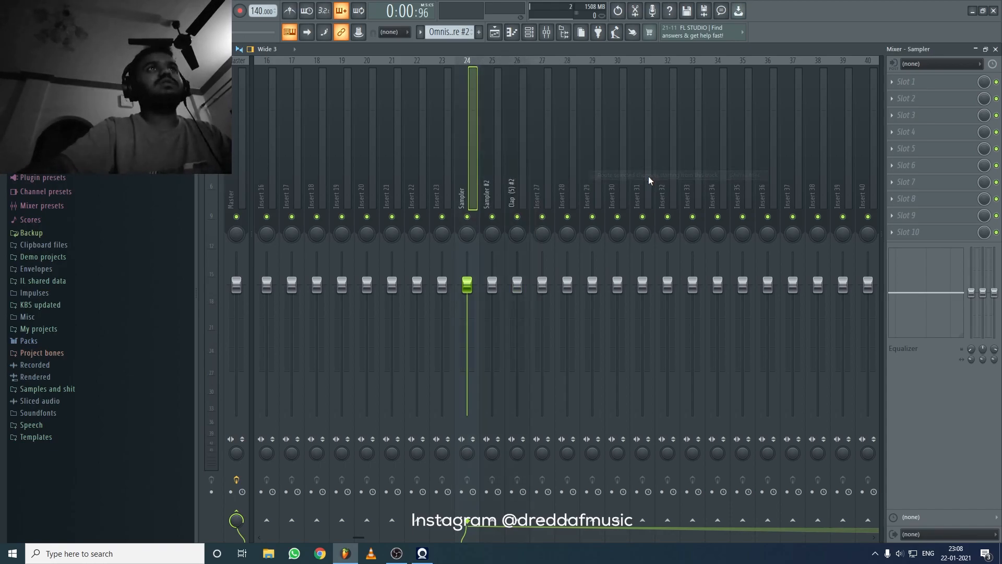
# - Check the mixer tracks of the three routed channels and their track assignments in the Channel rack
pyautogui.click(486, 159)
pyautogui.click(511, 159)
pyautogui.click(469, 166)
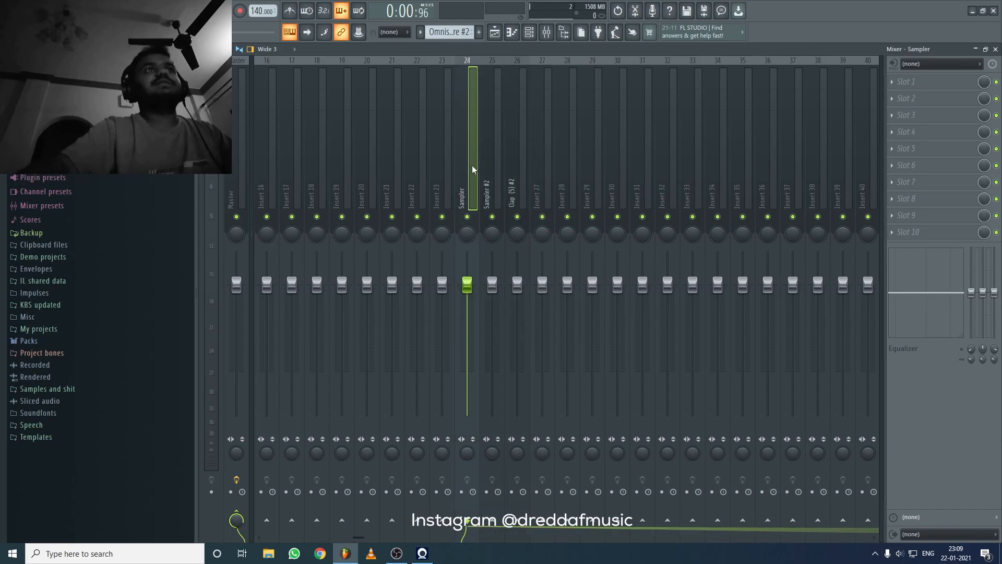
pyautogui.press('F6')
pyautogui.click(472, 101)
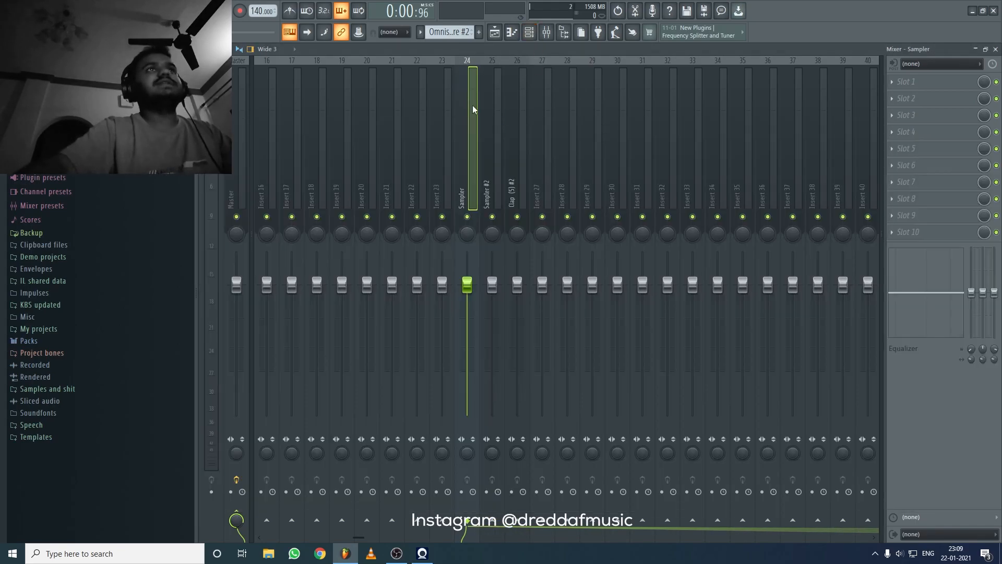
pyautogui.click(498, 118)
pyautogui.click(513, 121)
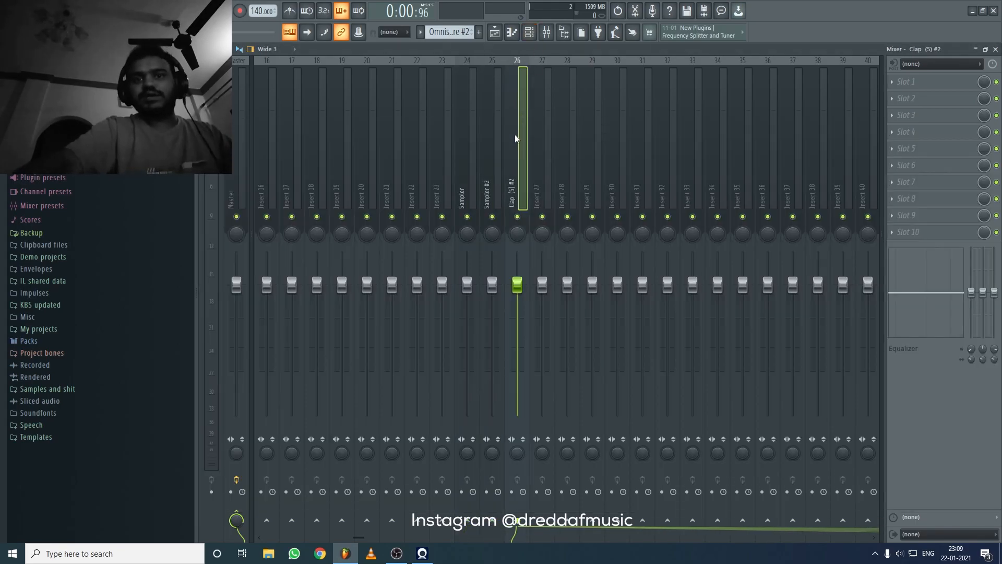
pyautogui.press('F6')
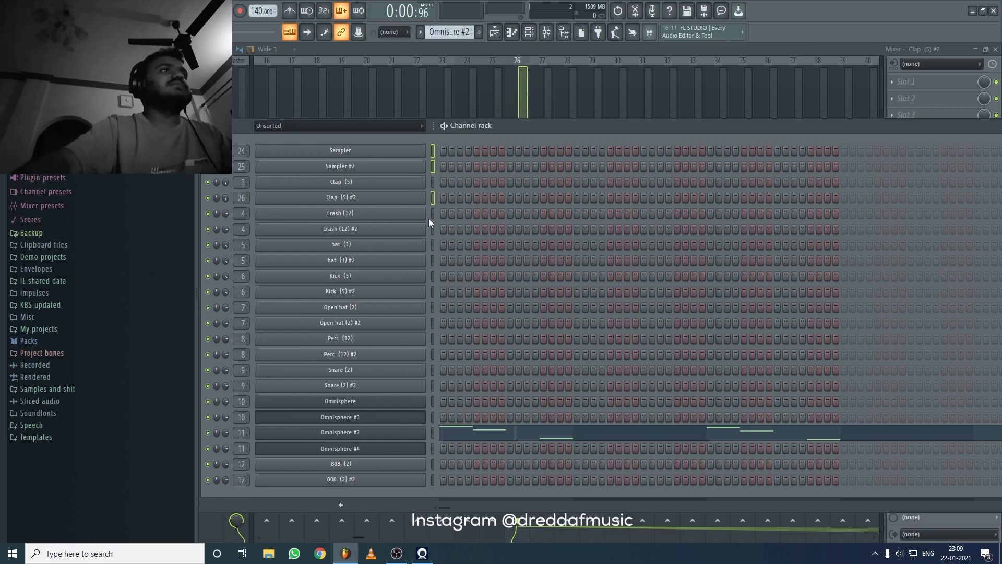
pyautogui.click(432, 182)
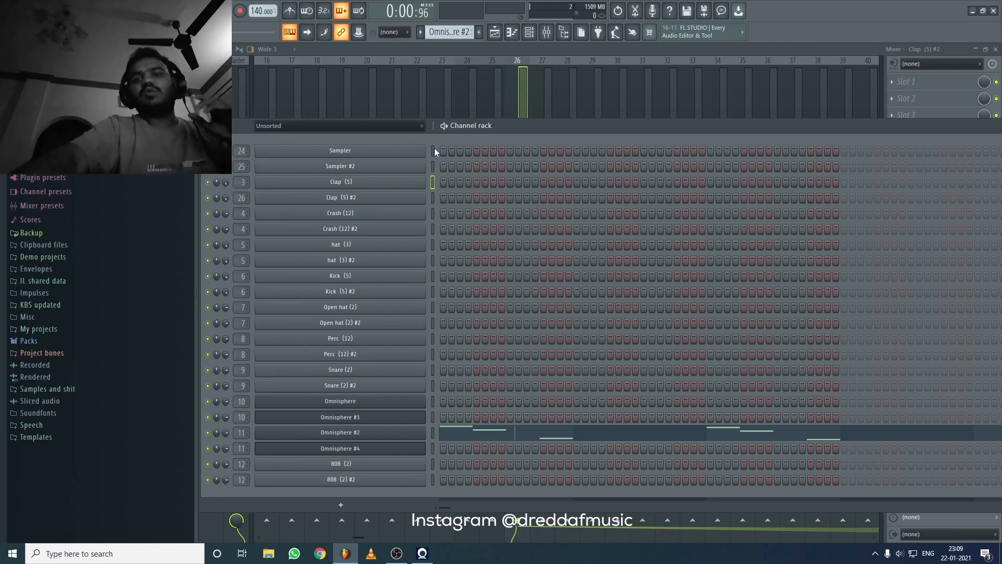
# - Start a new empty project, and hide and show the Channel rack
pyautogui.click(10, 7)
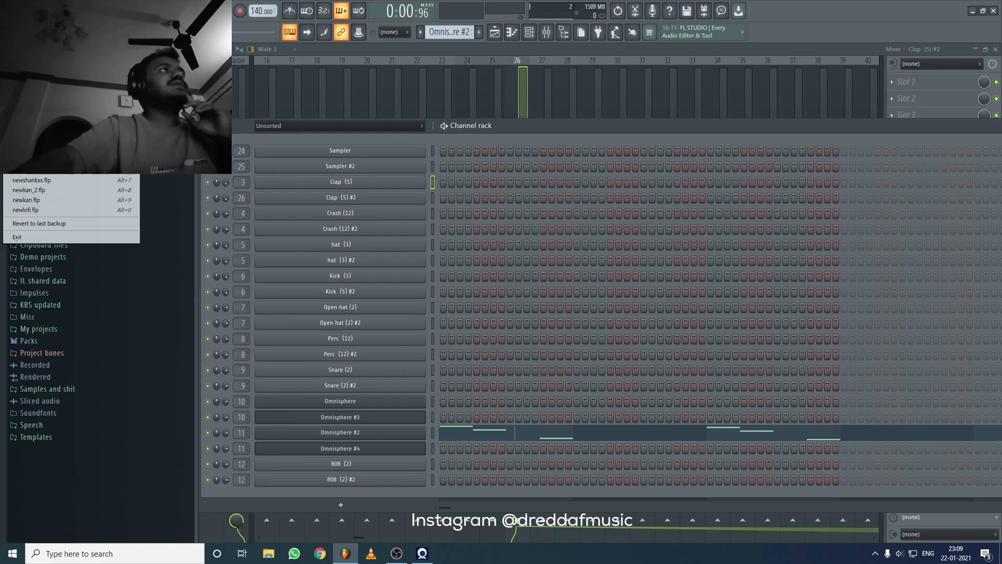
pyautogui.click(23, 171)
pyautogui.click(518, 304)
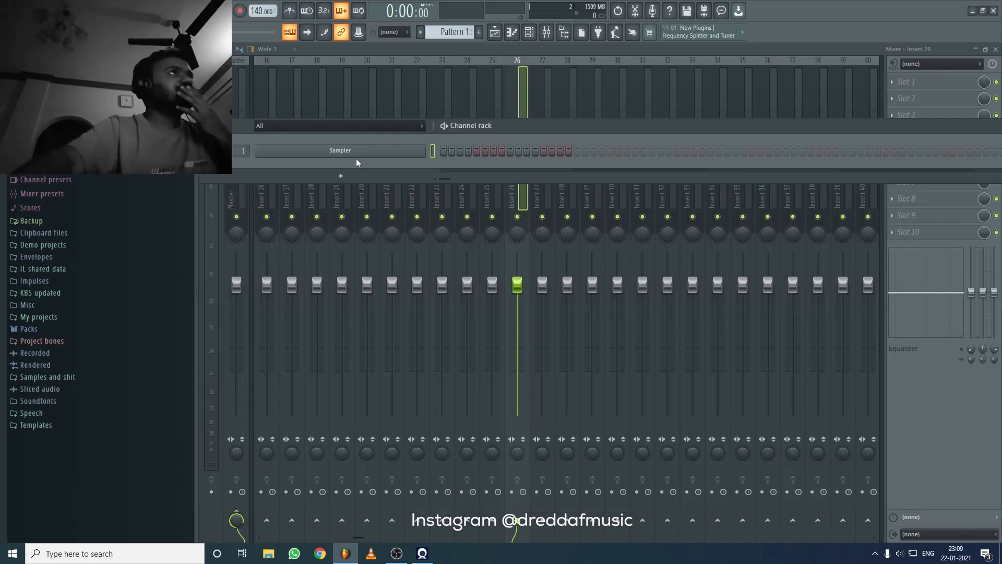
pyautogui.click(529, 32)
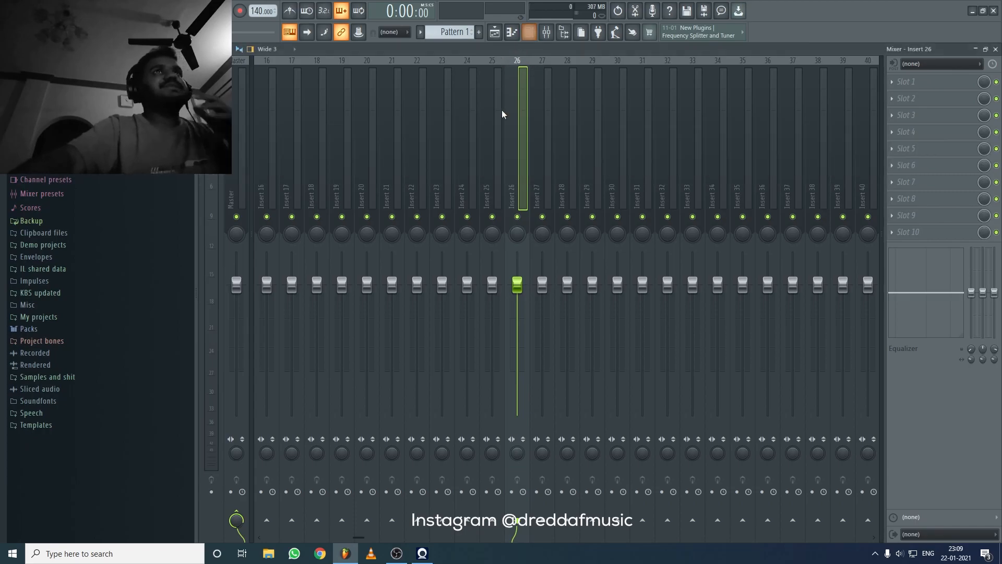
pyautogui.click(529, 31)
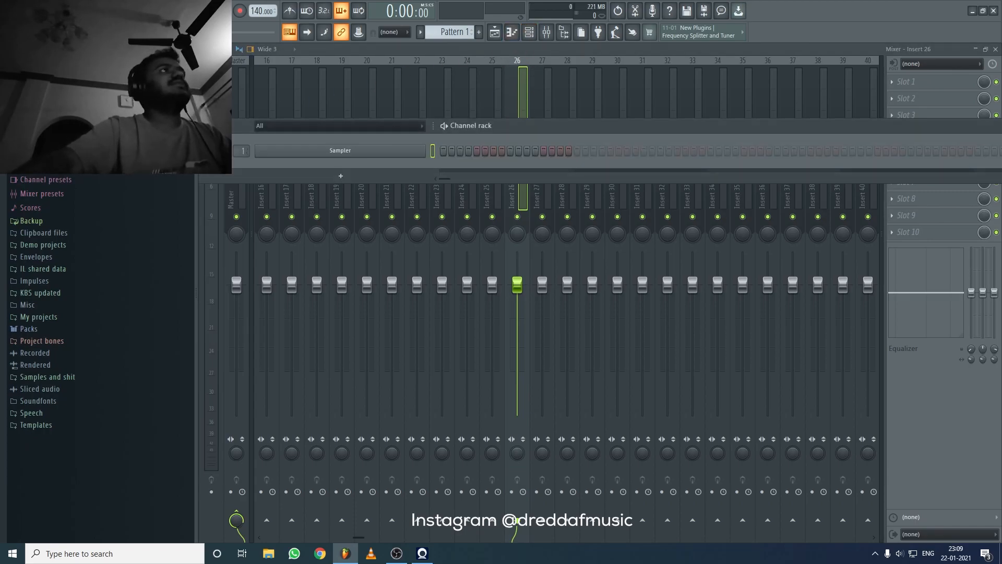
# - Add the clap (1) sample from the KBS drums _claps folder to the Channel rack as a new channel
pyautogui.scroll(-2, 67, 230)
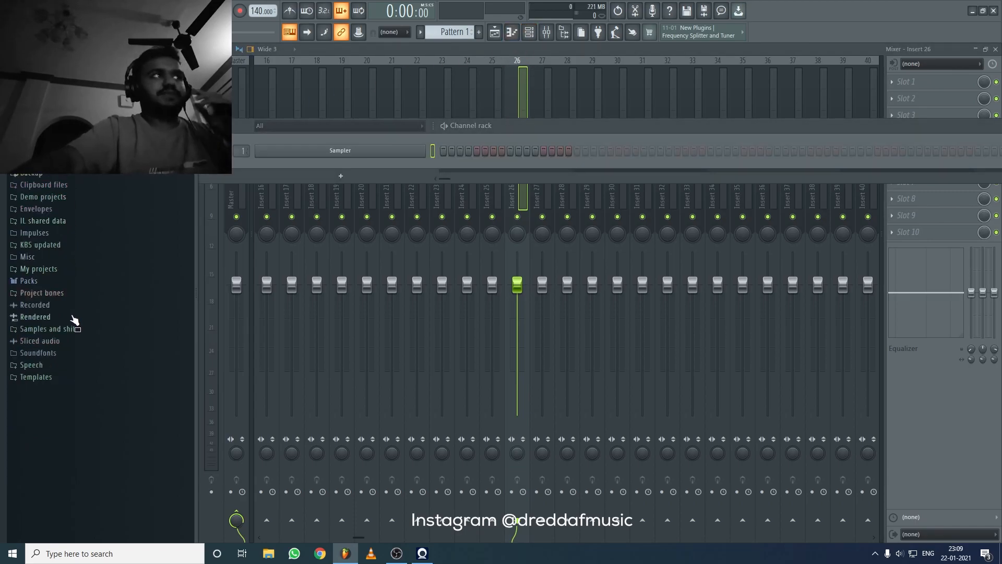
pyautogui.click(47, 245)
pyautogui.click(32, 257)
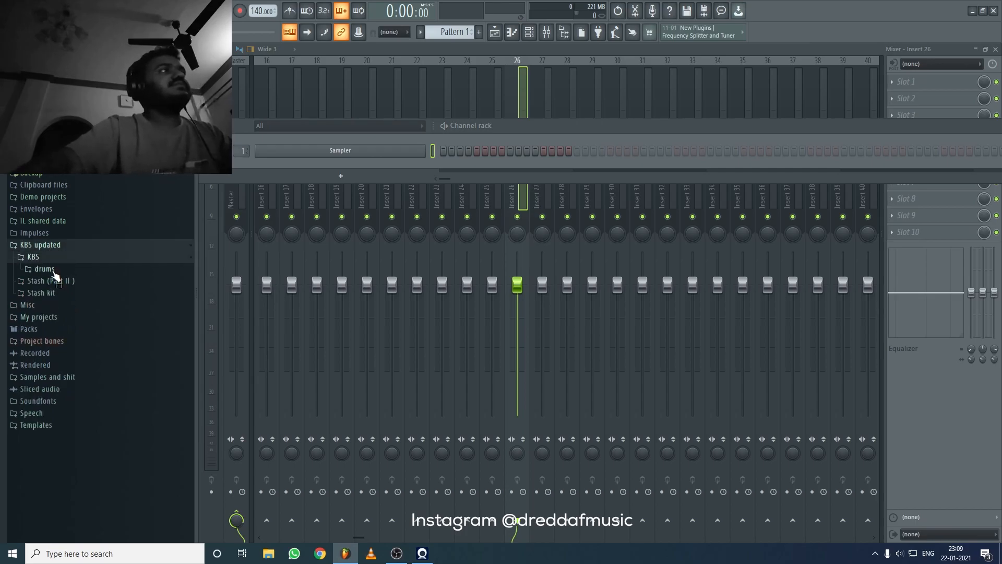
pyautogui.click(52, 270)
pyautogui.click(52, 281)
pyautogui.moveTo(68, 295); pyautogui.dragTo(343, 179)
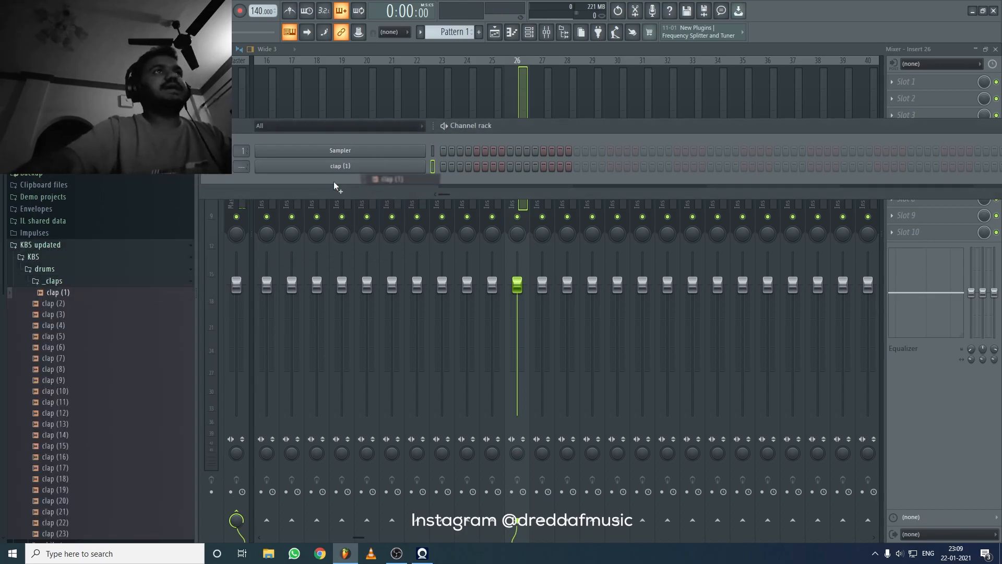
# - Add the _kick (1) sample from the _kicks folder to the Channel rack, then collapse that folder
pyautogui.click(83, 282)
pyautogui.click(81, 305)
pyautogui.moveTo(86, 325); pyautogui.dragTo(355, 206)
pyautogui.click(55, 305)
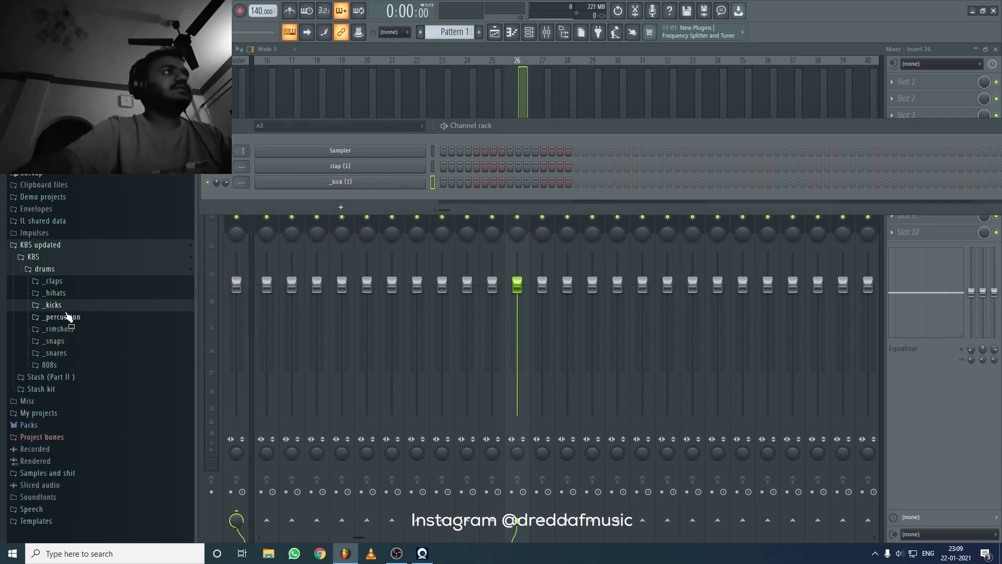
# - Add the CHH (2) sample from the _closed_hihats folder as a new channel and fill every second step of it
pyautogui.click(78, 306)
pyautogui.click(83, 335)
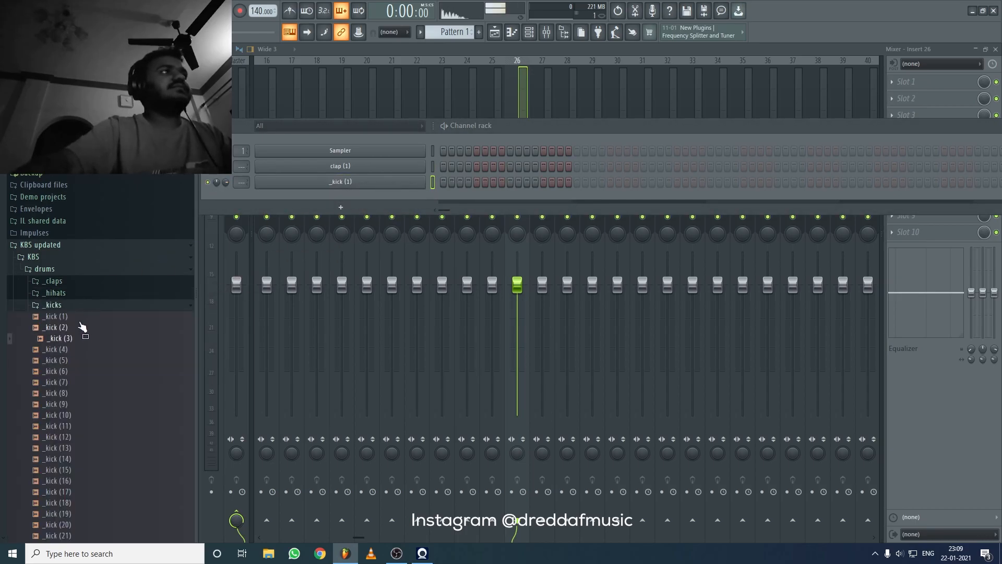
pyautogui.click(55, 293)
pyautogui.click(73, 305)
pyautogui.moveTo(90, 326); pyautogui.dragTo(355, 198)
pyautogui.rightClick(425, 198)
pyautogui.click(553, 232)
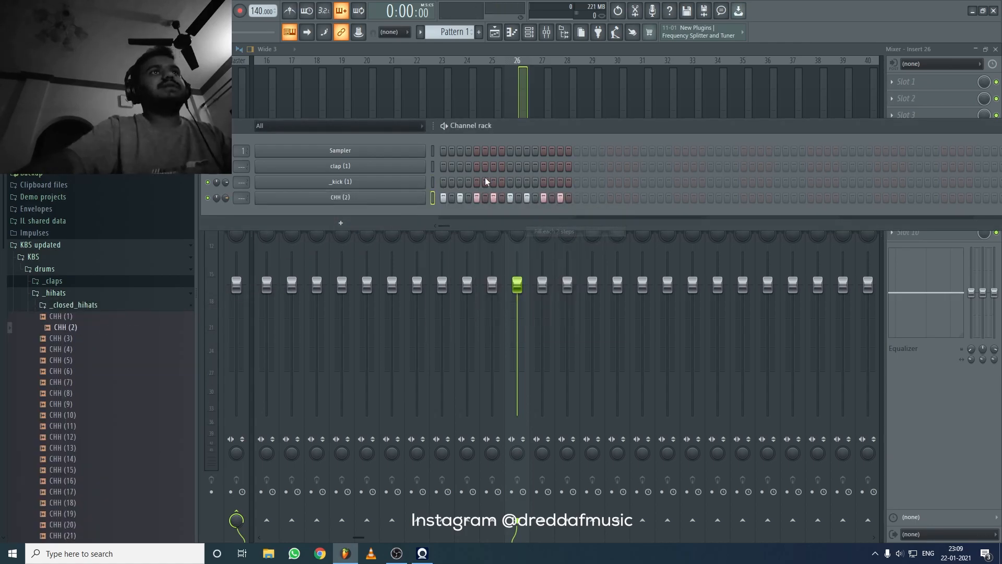
# - Program a clap on step 9 and kicks on steps 1 and 15, playing the pattern to hear it
pyautogui.click(478, 166)
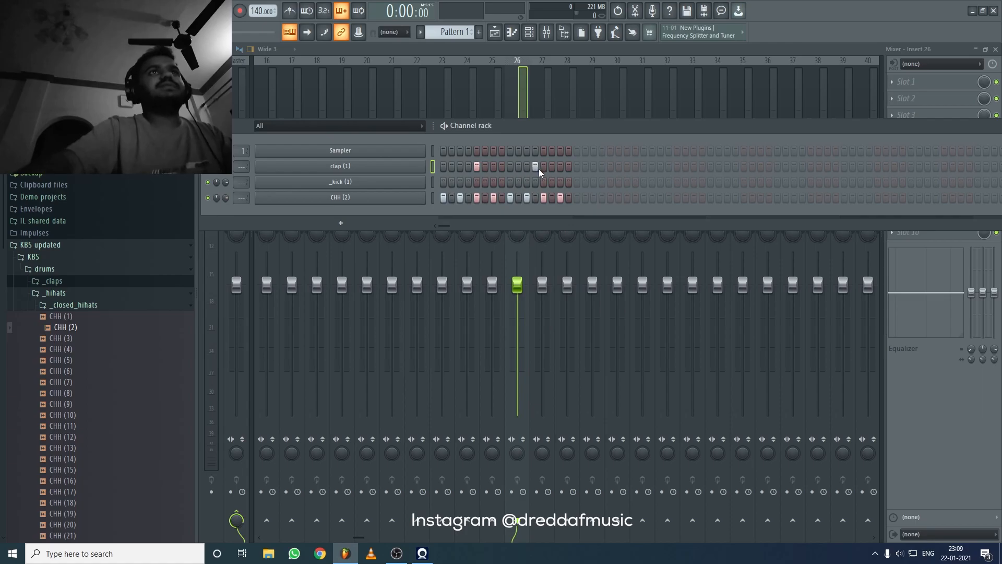
pyautogui.click(444, 182)
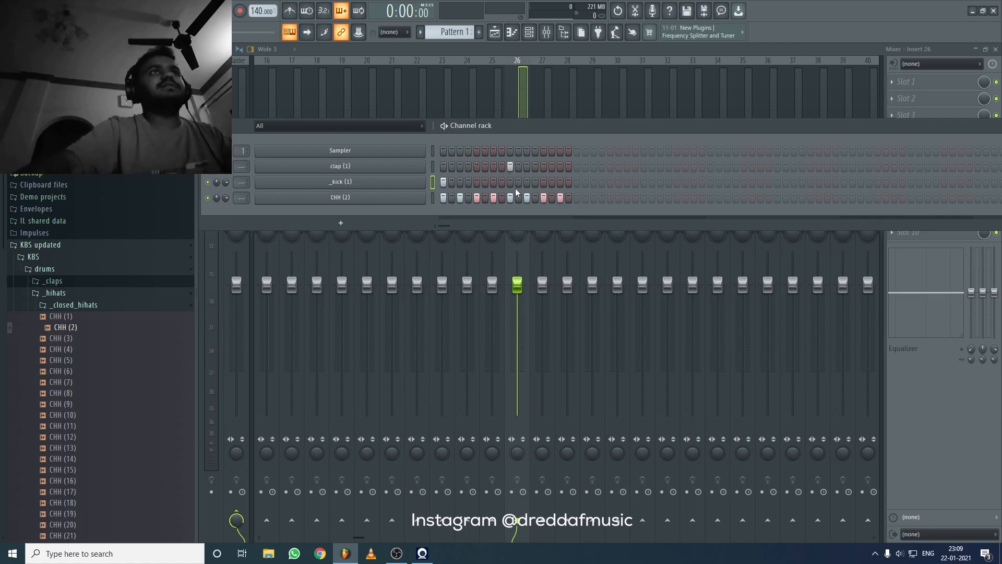
pyautogui.press('space')
pyautogui.click(559, 182)
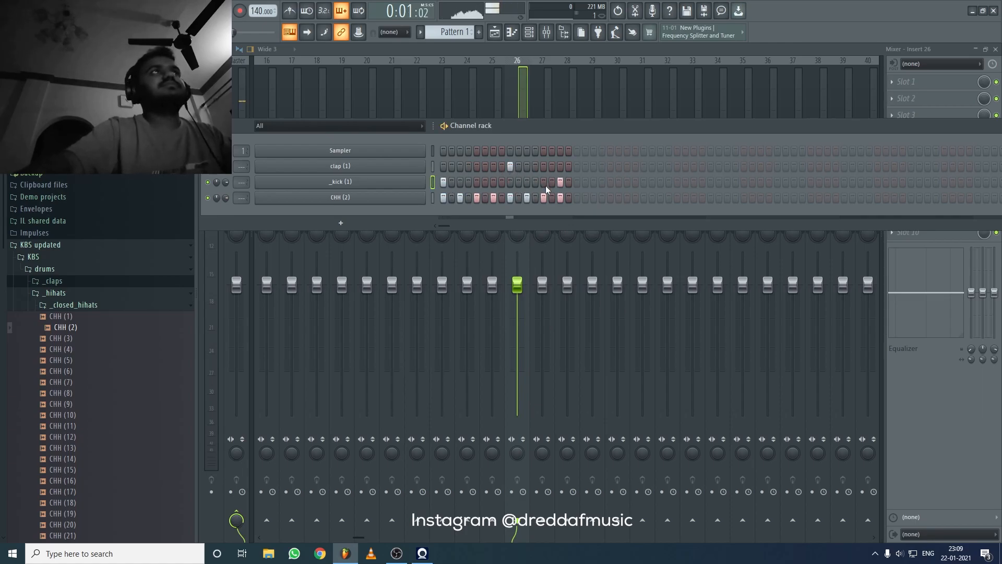
pyautogui.press('space')
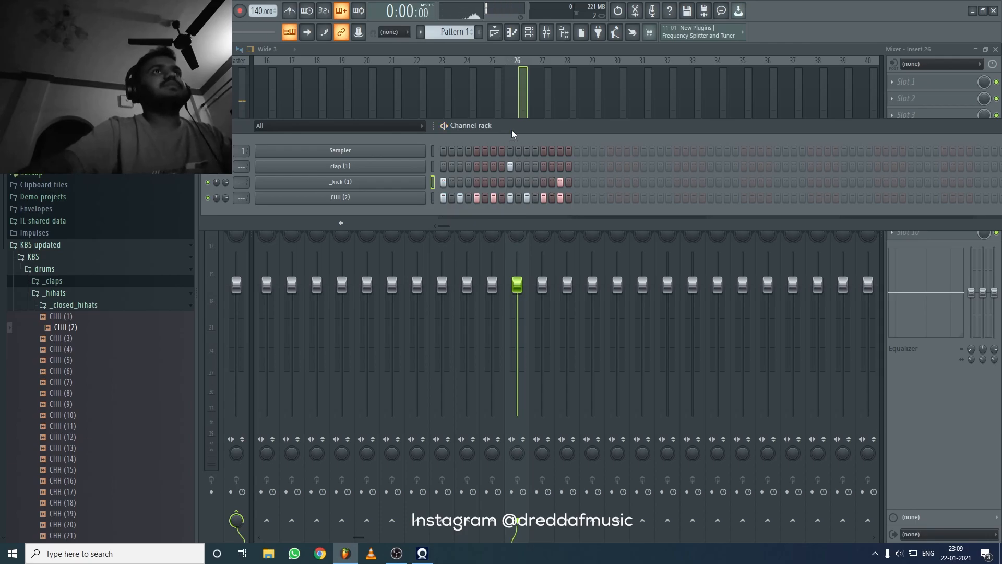
# - Select all four channels, route them to consecutive mixer tracks starting from Insert 1, and check their track assignments in the Channel rack
pyautogui.doubleClick(434, 149)
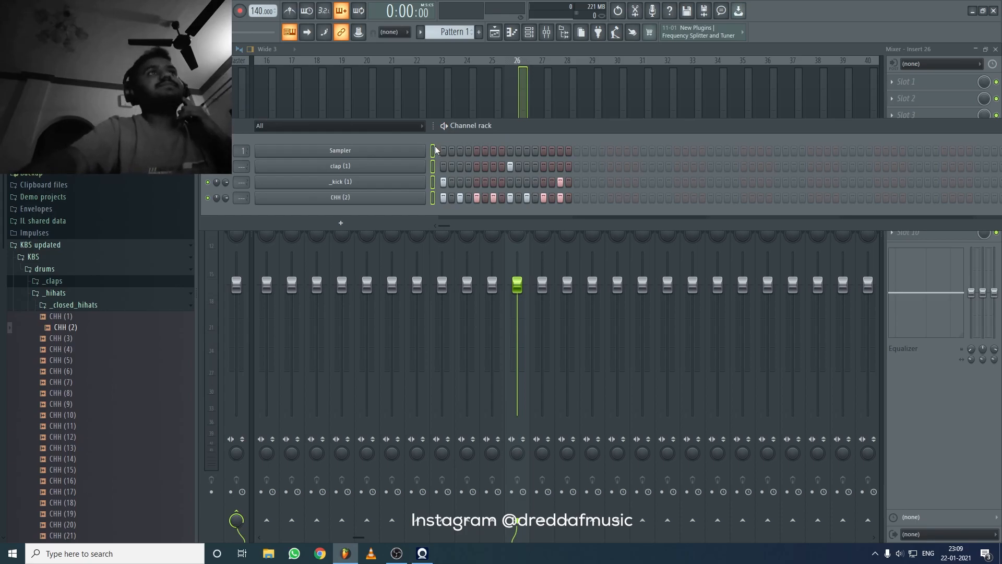
pyautogui.click(430, 91)
pyautogui.click(278, 128)
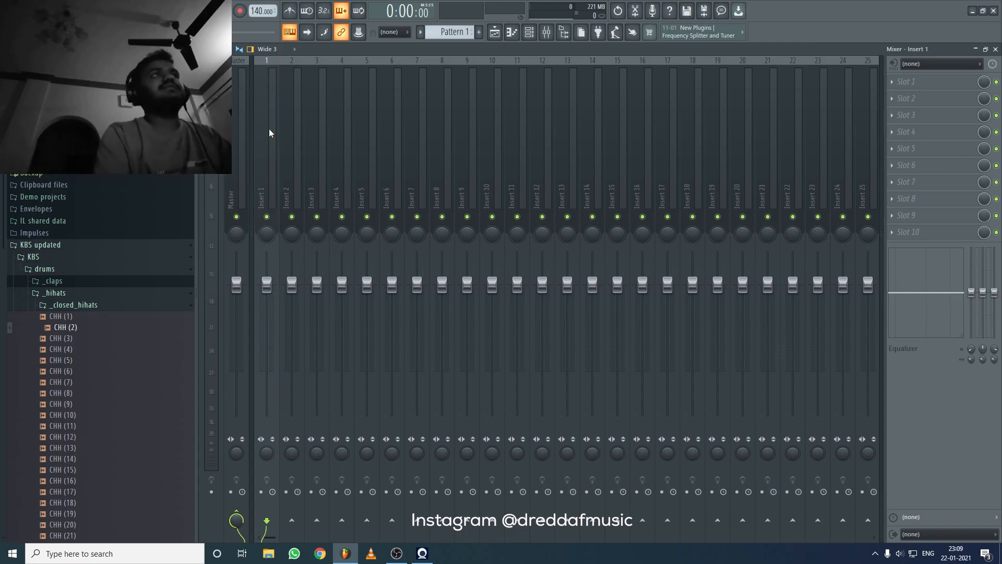
pyautogui.click(270, 138)
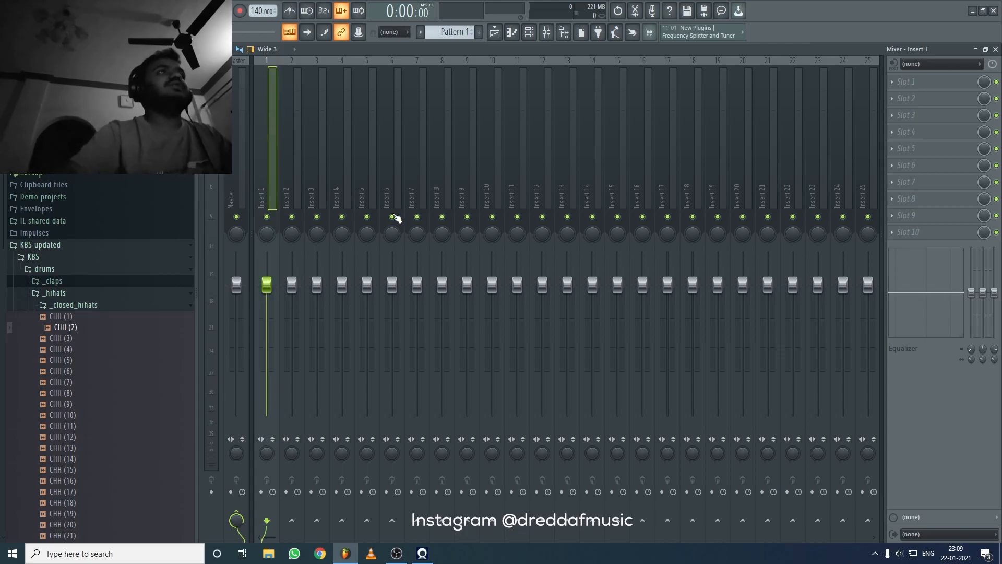
pyautogui.rightClick(277, 145)
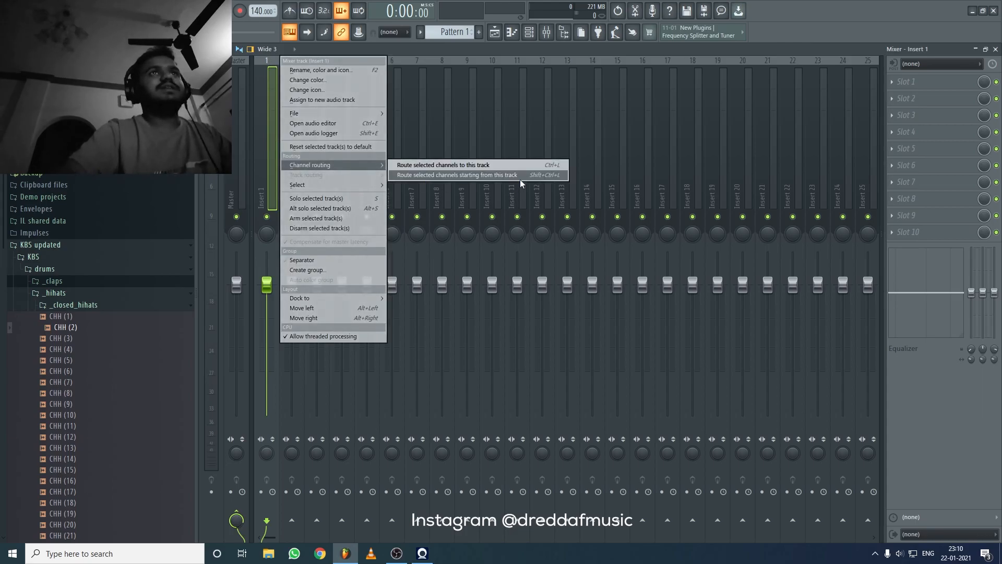
pyautogui.click(271, 130)
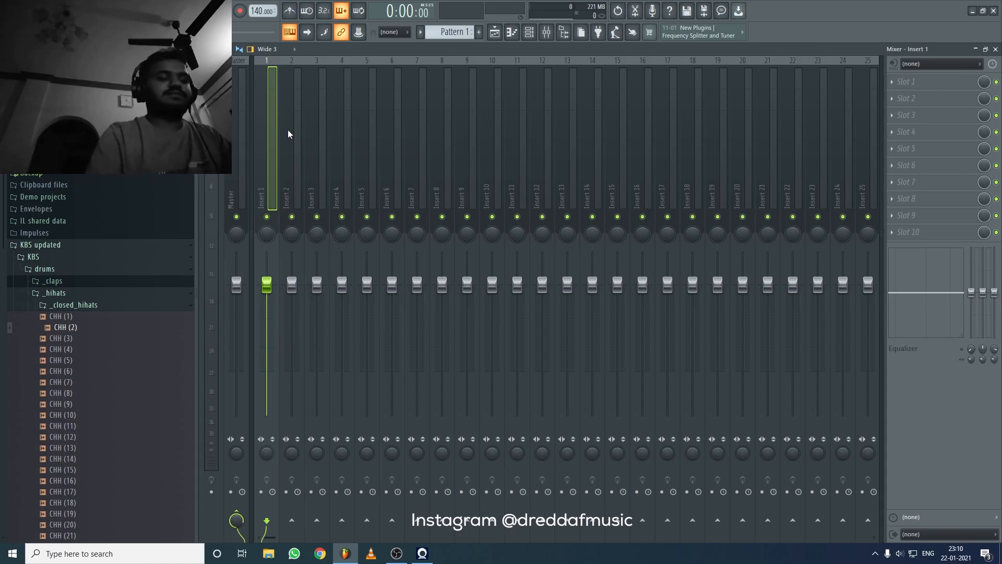
pyautogui.hotkey('ctrl', 'shift', 'l')
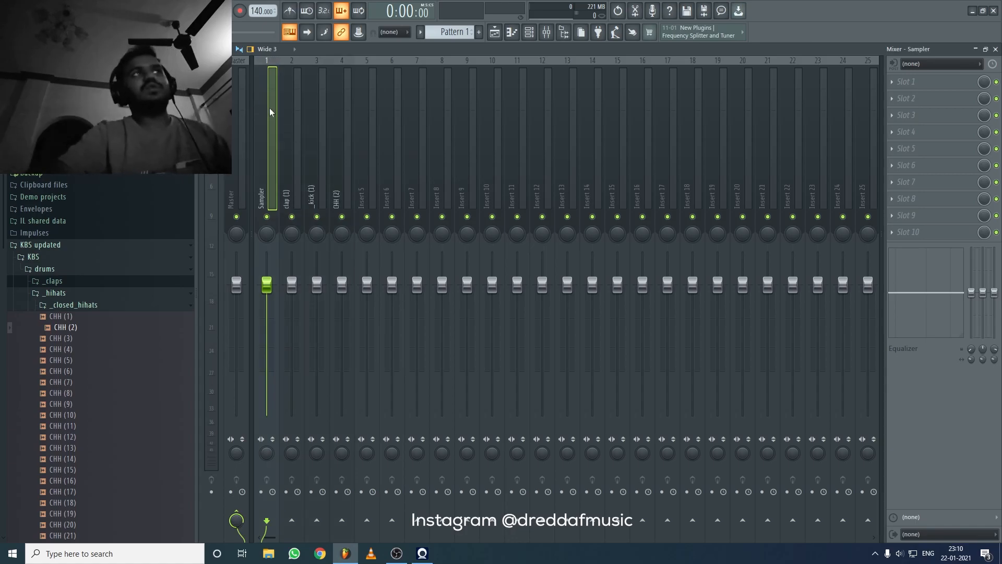
pyautogui.moveTo(283, 131); pyautogui.dragTo(307, 152)
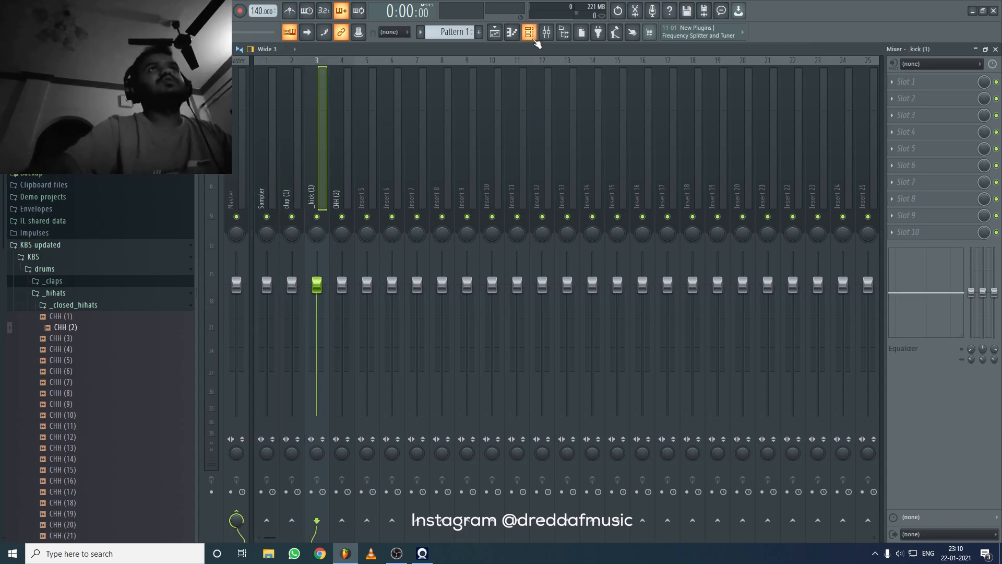
pyautogui.click(533, 35)
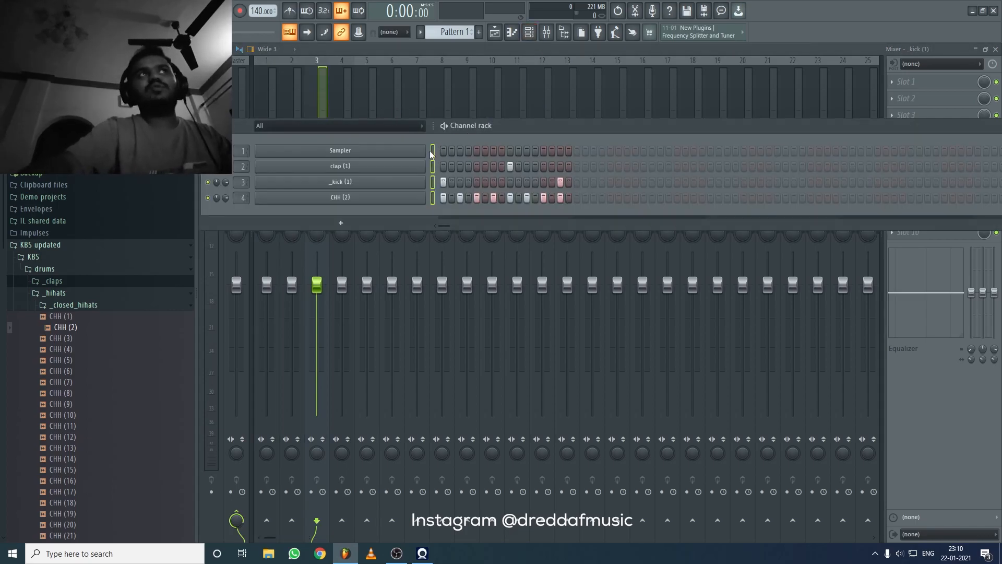
# - Route the selected channels to consecutive mixer tracks starting from Insert 7 and inspect the newly assigned tracks
pyautogui.click(415, 98)
pyautogui.rightClick(424, 132)
pyautogui.moveTo(454, 165)
pyautogui.click(578, 176)
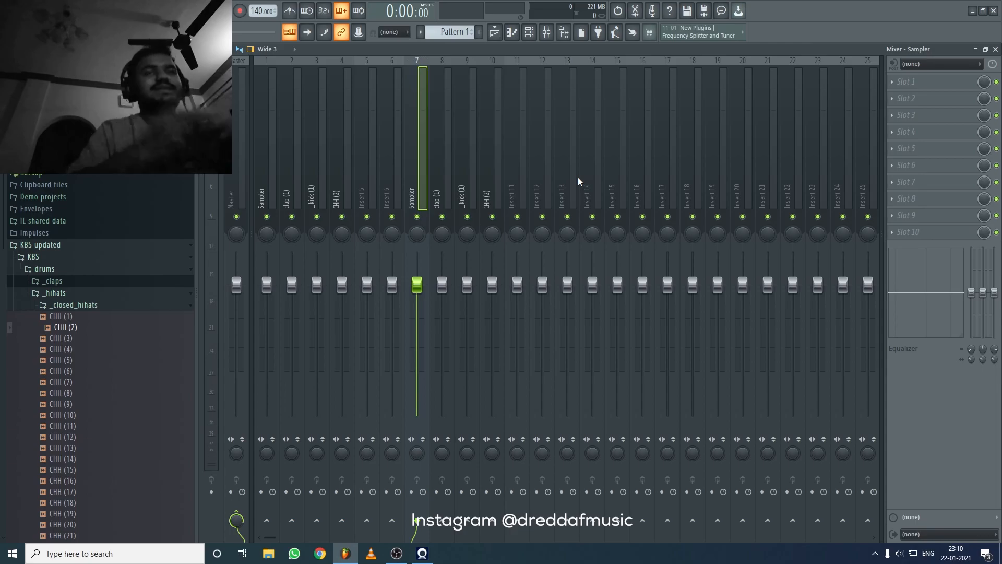
pyautogui.click(492, 118)
pyautogui.click(468, 134)
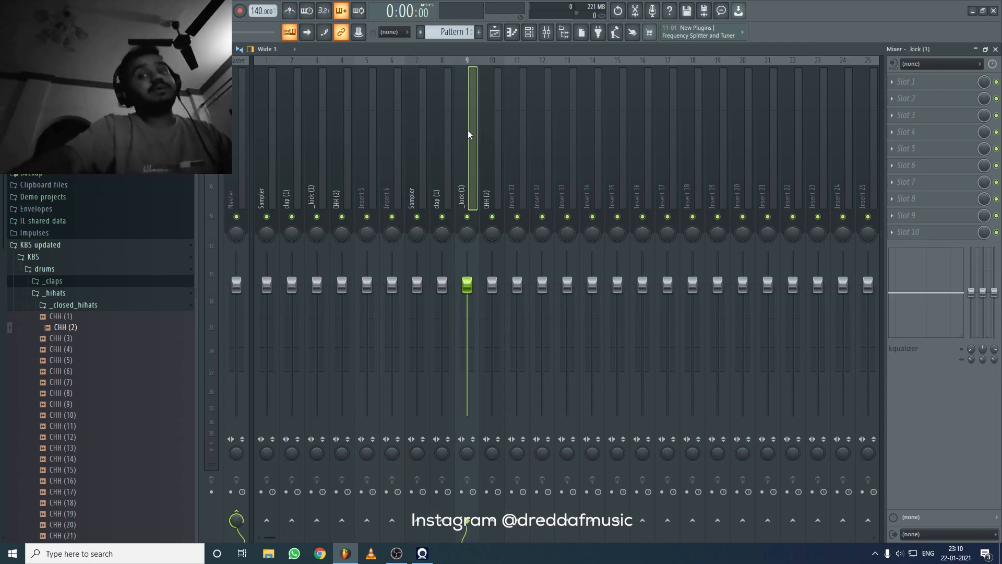
# - Check the new track assignments in the Channel rack and open the CHH (2) channel's notes in the Piano roll
pyautogui.click(494, 33)
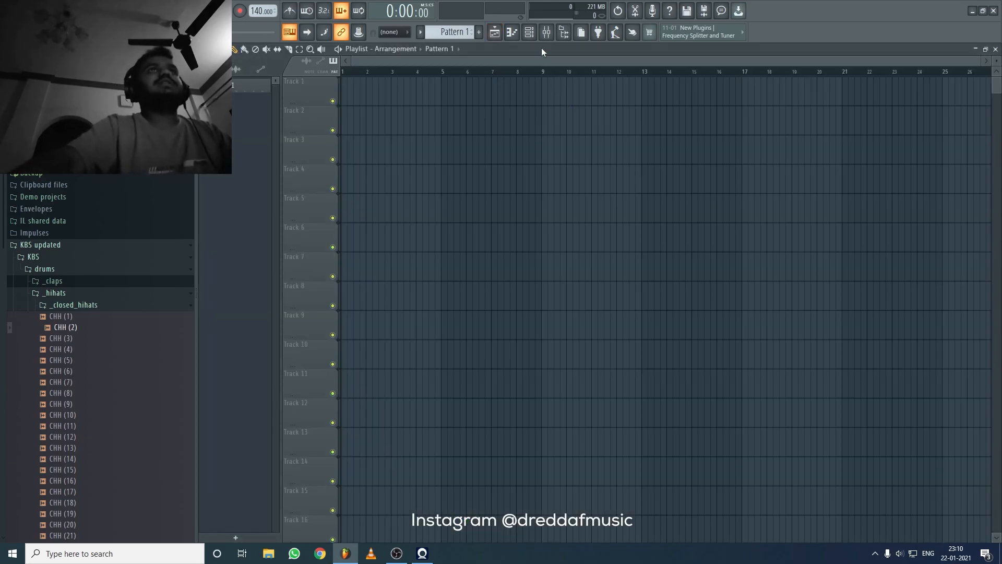
pyautogui.click(547, 32)
pyautogui.click(529, 32)
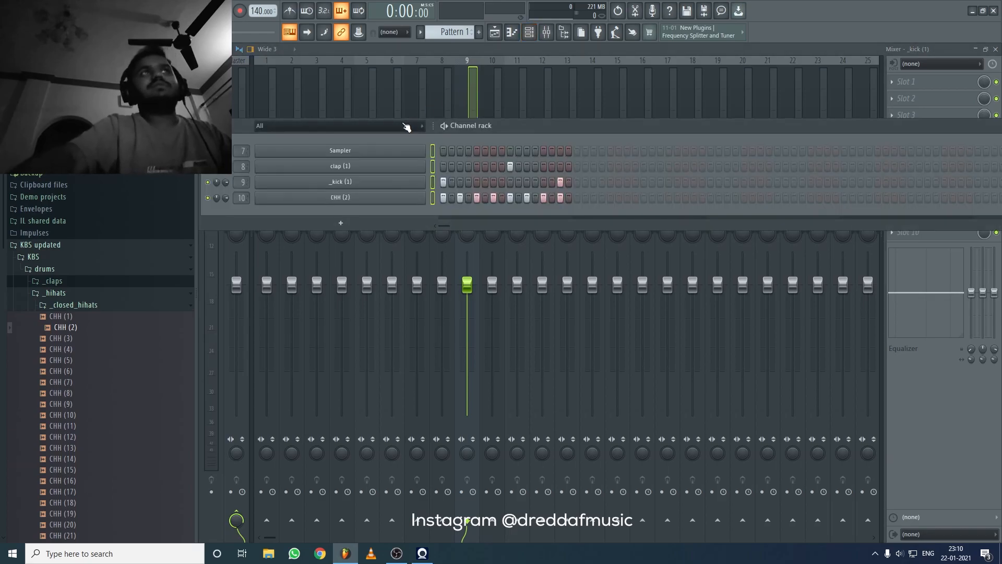
pyautogui.click(387, 165)
pyautogui.rightClick(388, 166)
pyautogui.click(390, 167)
pyautogui.rightClick(402, 168)
pyautogui.click(407, 180)
pyautogui.rightClick(425, 197)
pyautogui.click(449, 196)
pyautogui.scroll(-3, 375, 184)
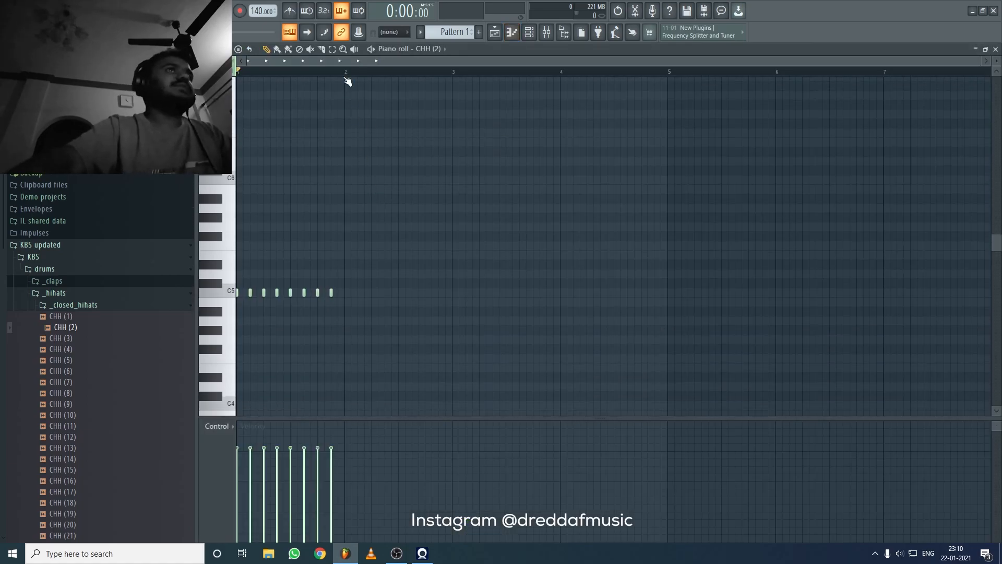
pyautogui.scroll(3, 301, 73)
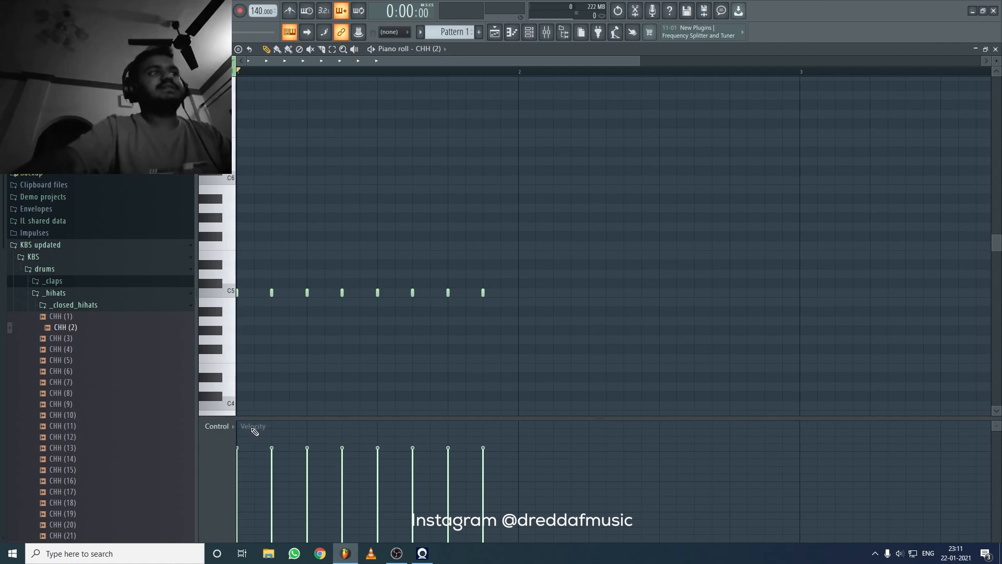
# - Redraw the velocities of the CHH (2) notes by hand, ending with all of them raised to maximum
pyautogui.click(272, 461)
pyautogui.moveTo(316, 466); pyautogui.dragTo(483, 460)
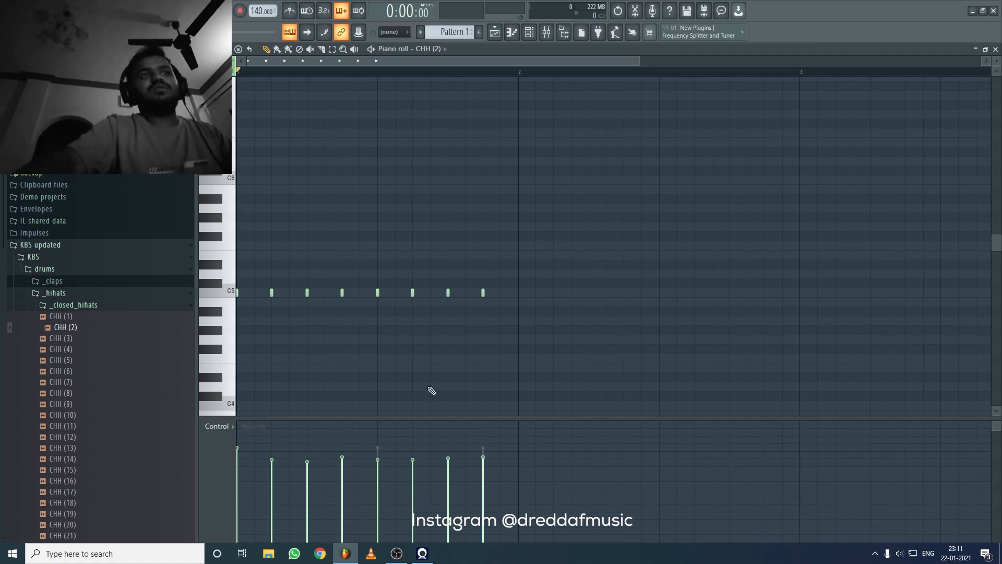
pyautogui.moveTo(515, 448)
pyautogui.mouseDown()
pyautogui.moveTo(340, 331)
pyautogui.moveTo(196, 295)
pyautogui.mouseUp()
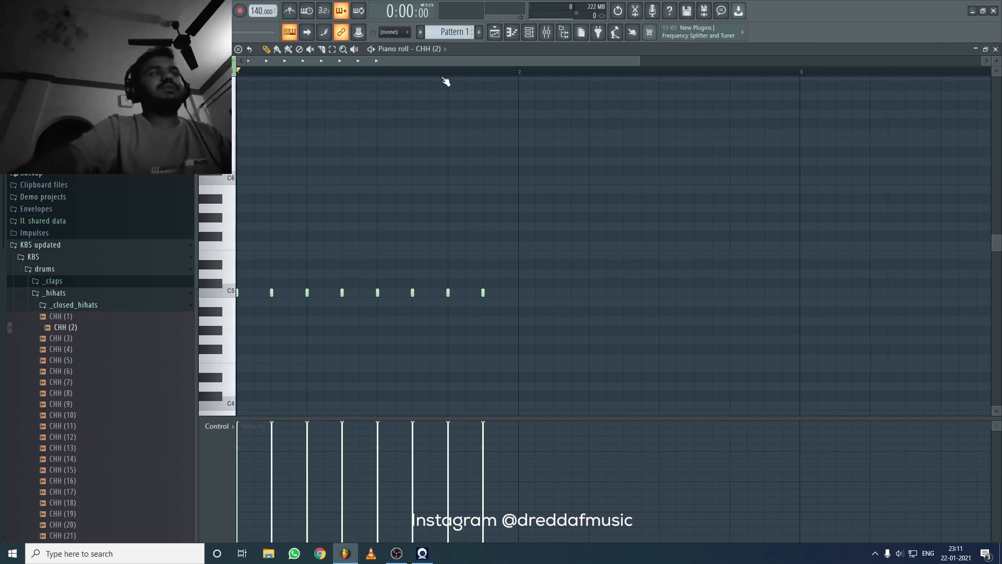
# - Randomize the velocities of all CHH (2) notes with the Piano roll randomizer, trying the pan level as well, and accept the result
pyautogui.hotkey('ctrl', 'a')
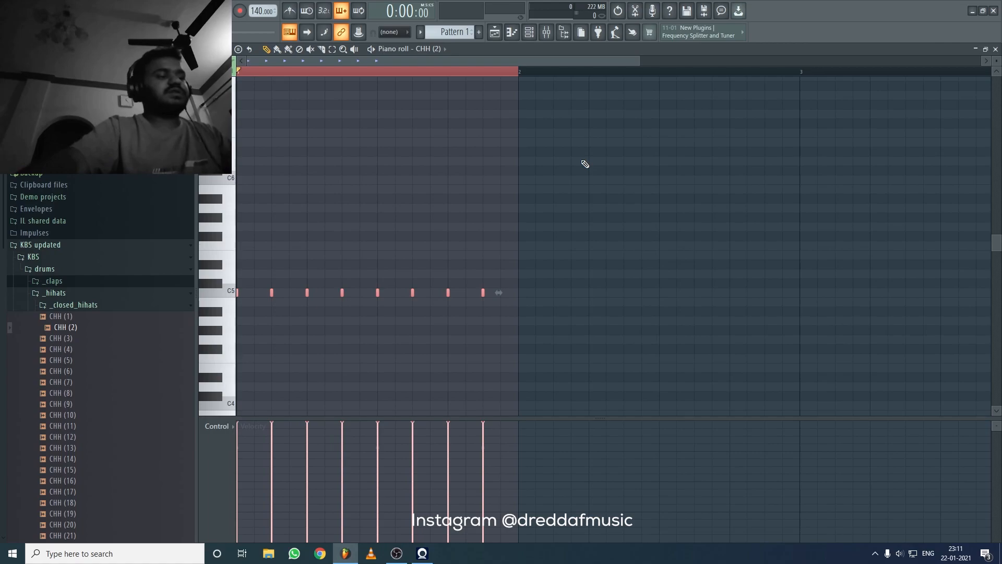
pyautogui.hotkey('alt', 'r')
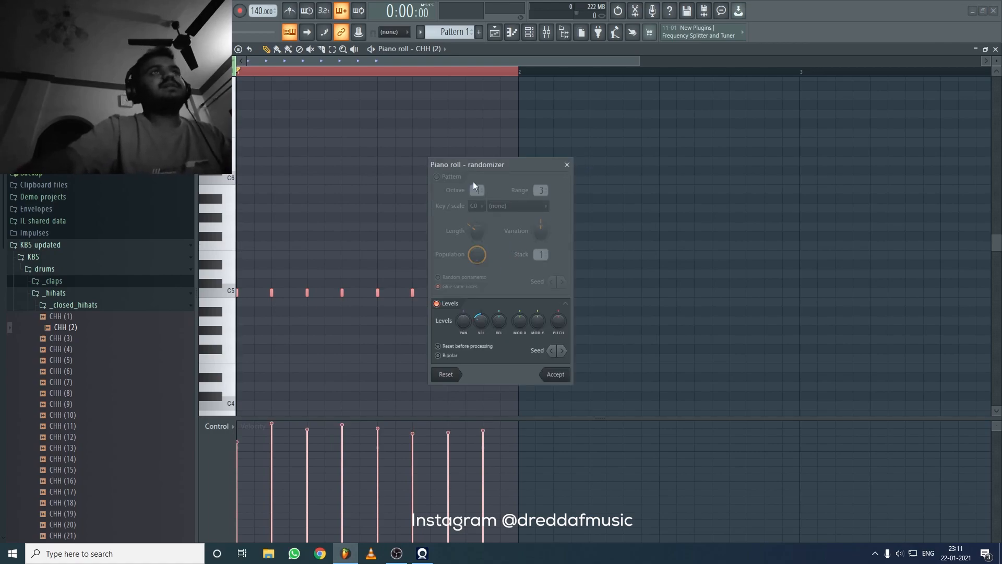
pyautogui.moveTo(504, 160); pyautogui.dragTo(504, 148)
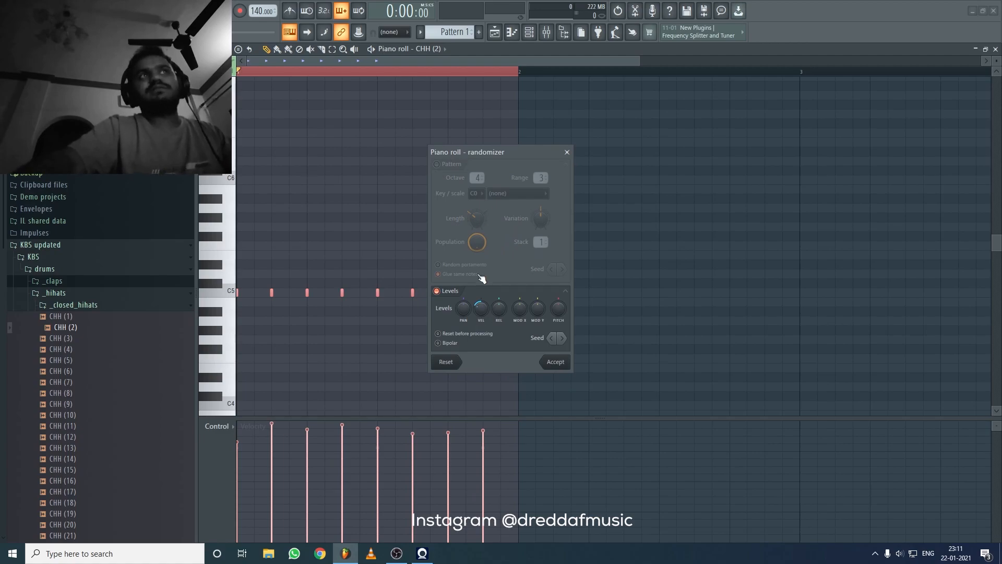
pyautogui.moveTo(484, 311)
pyautogui.mouseDown()
pyautogui.moveTo(484, 300)
pyautogui.moveTo(485, 334)
pyautogui.moveTo(485, 313)
pyautogui.mouseUp()
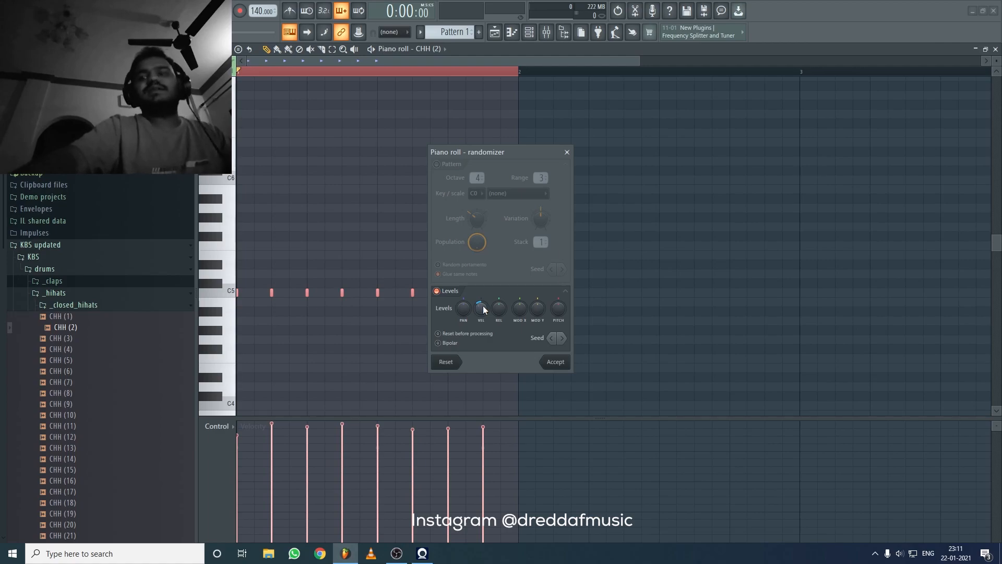
pyautogui.moveTo(469, 315)
pyautogui.mouseDown()
pyautogui.moveTo(466, 302)
pyautogui.moveTo(465, 314)
pyautogui.mouseUp()
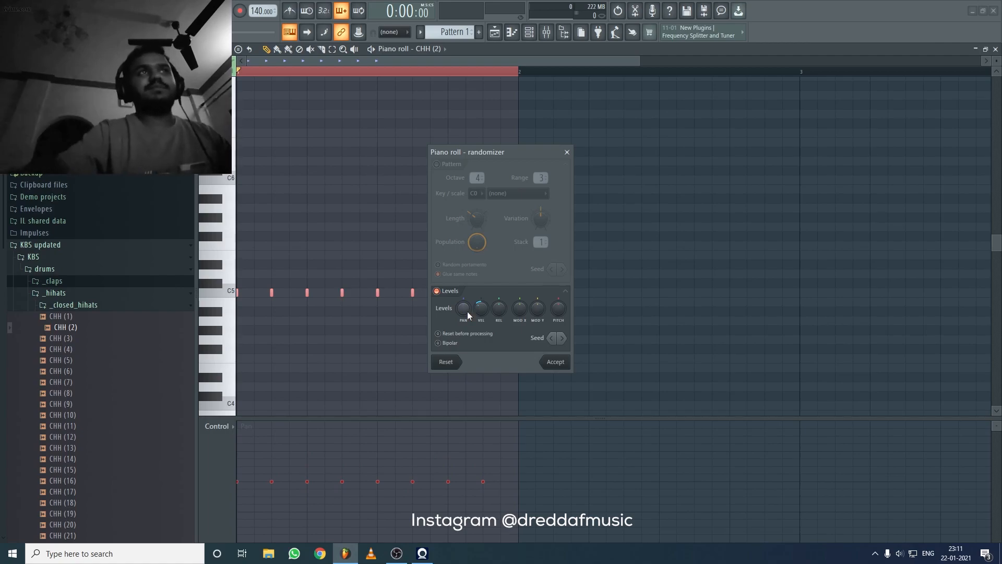
pyautogui.moveTo(468, 315); pyautogui.dragTo(469, 315)
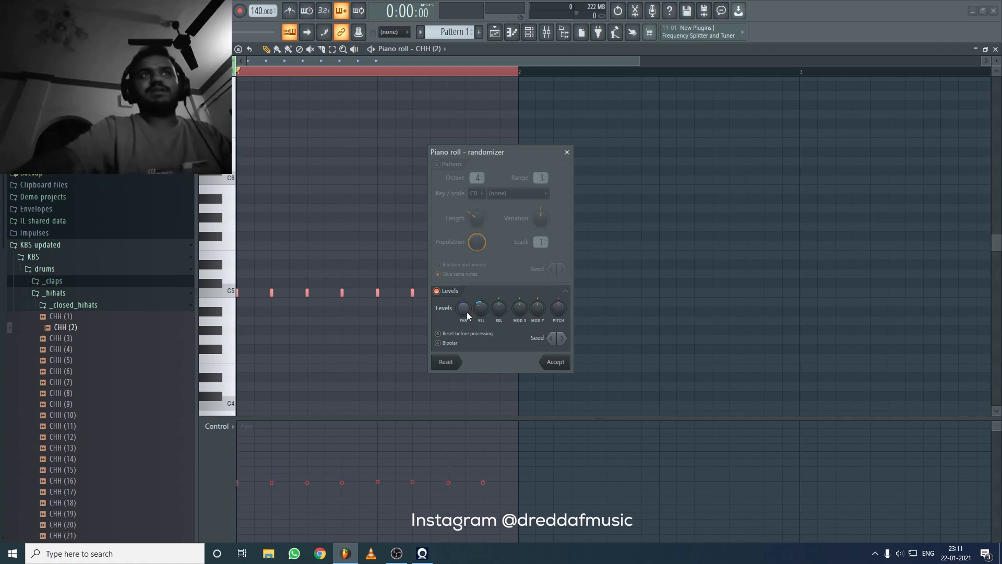
pyautogui.moveTo(483, 314); pyautogui.dragTo(483, 310)
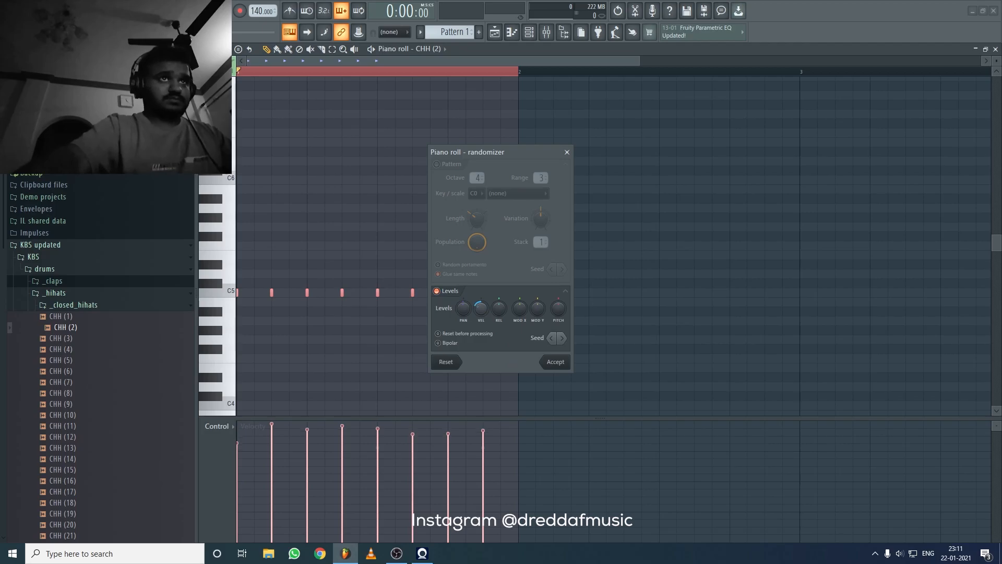
pyautogui.click(555, 362)
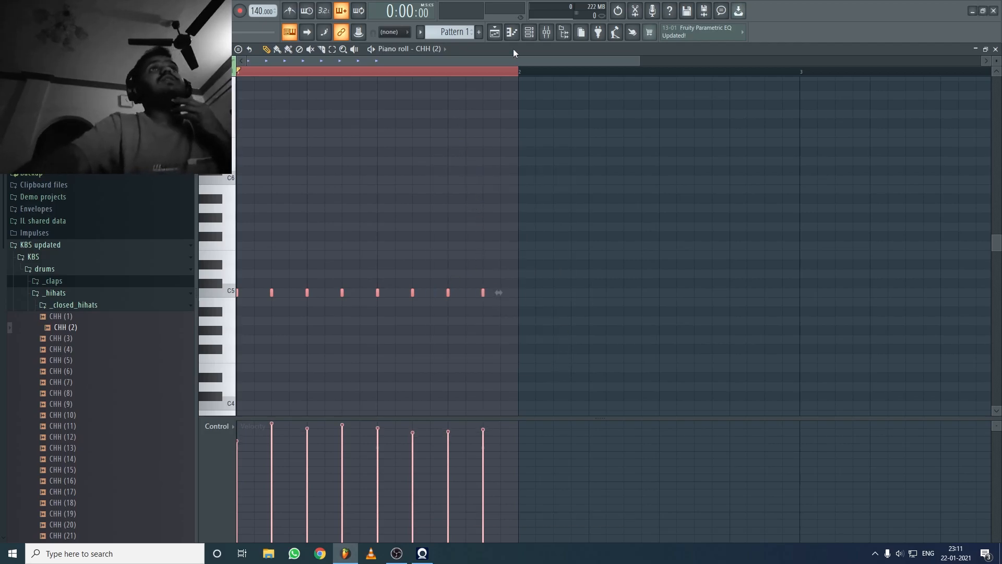
# - On mixer track Insert 14, load Fruity Soft Clipper into slot 1 and Fruity Compressor into slot 2
pyautogui.click(529, 33)
pyautogui.press('F6')
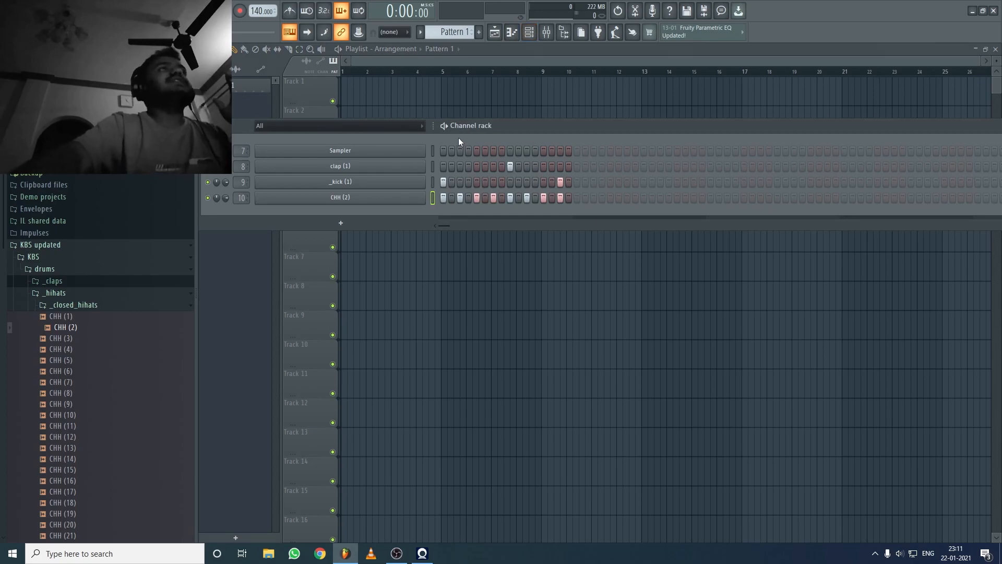
pyautogui.click(548, 33)
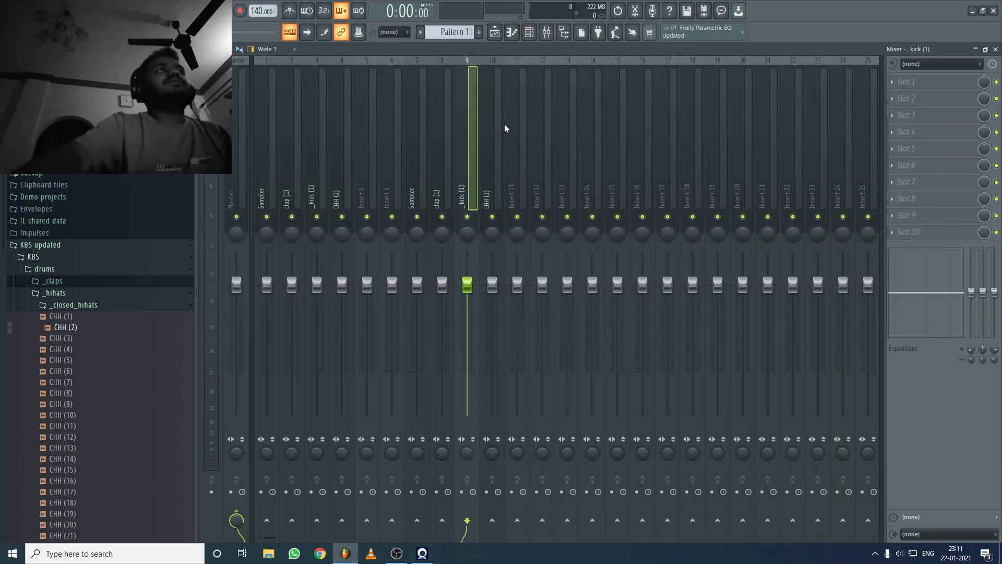
pyautogui.scroll(-5, 575, 128)
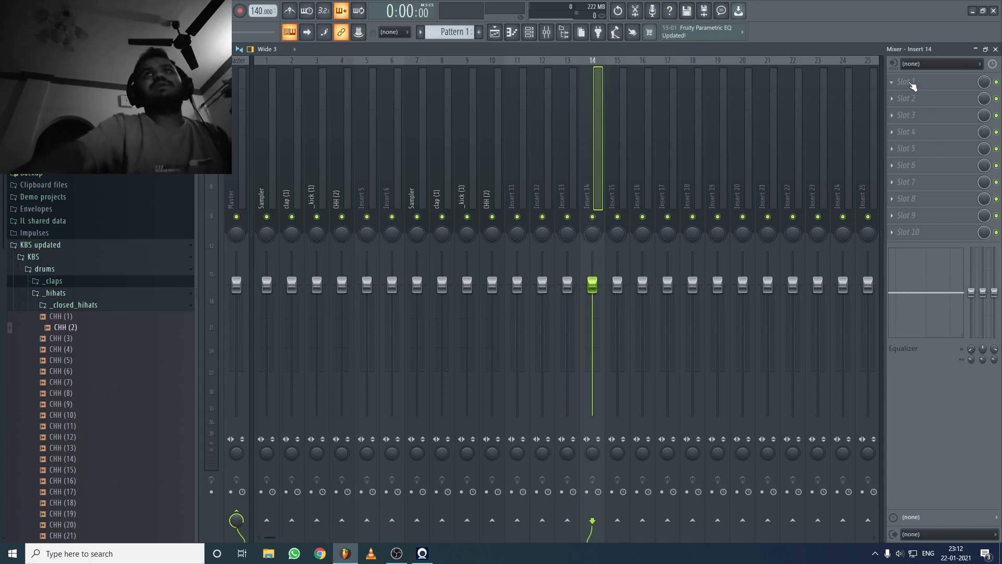
pyautogui.click(912, 85)
pyautogui.click(754, 115)
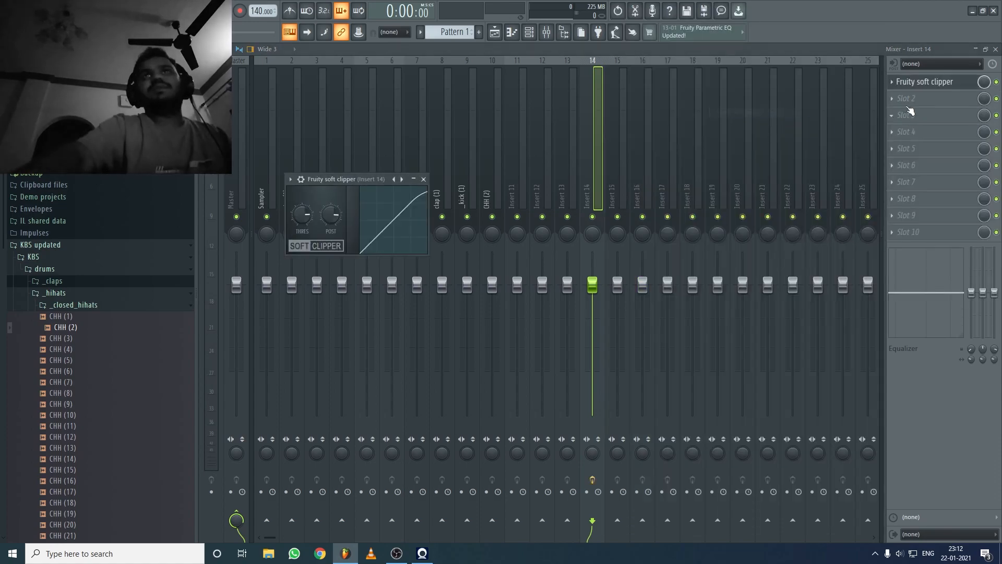
pyautogui.click(914, 99)
pyautogui.click(741, 82)
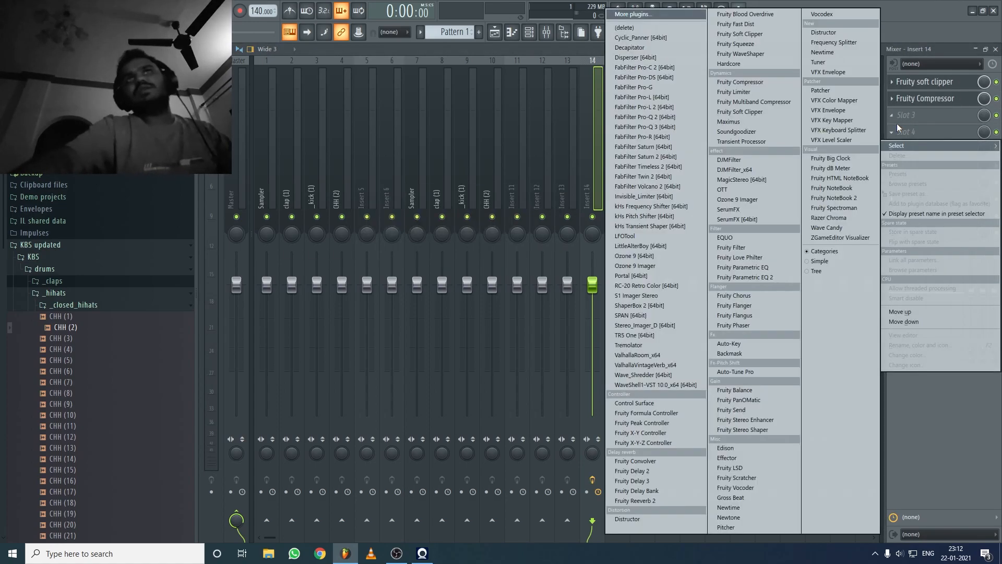
# - Load Soundgoodizer into slot 4 of mixer track Insert 14 and close its plugin window
pyautogui.click(915, 132)
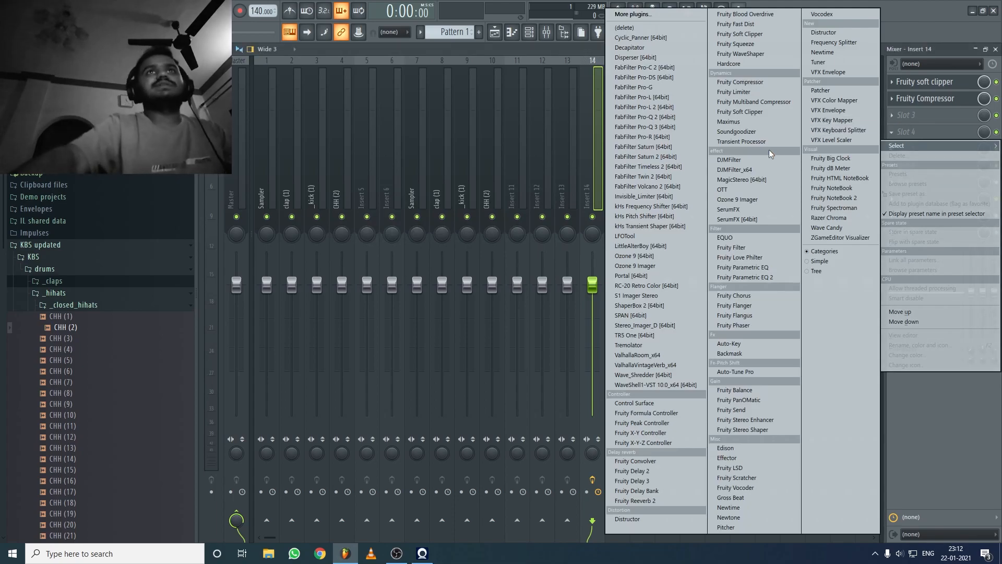
pyautogui.click(776, 131)
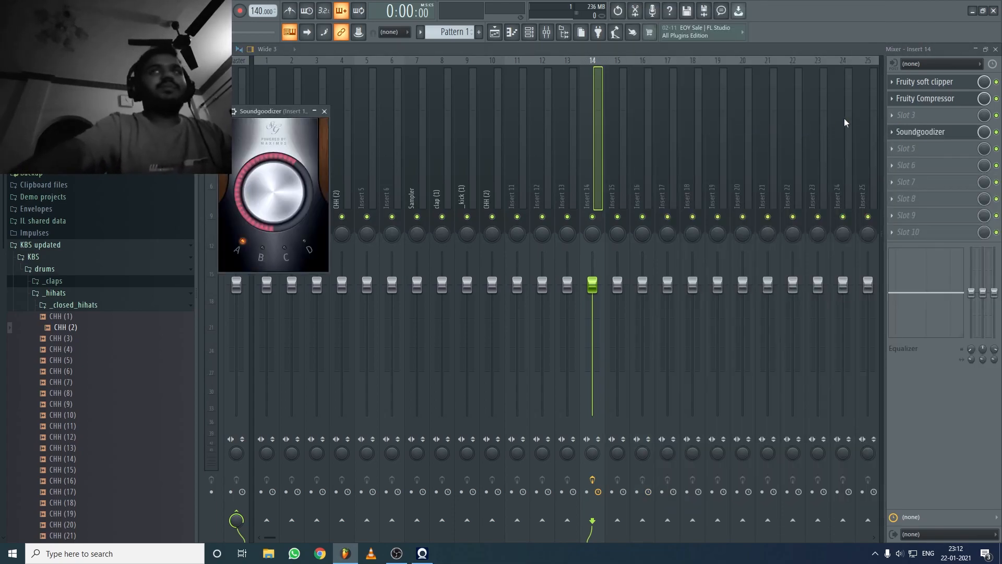
pyautogui.click(894, 134)
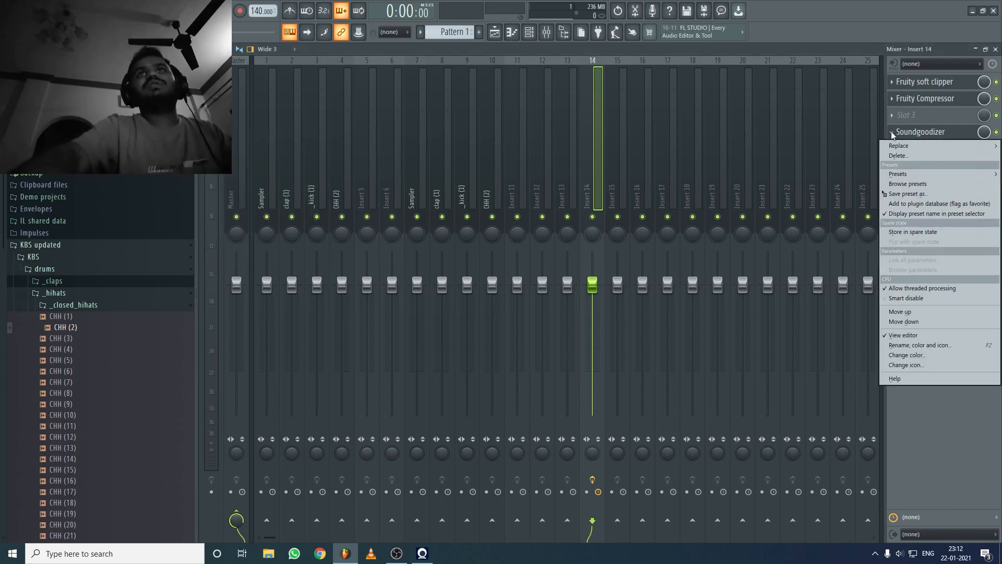
pyautogui.click(894, 136)
pyautogui.click(895, 135)
pyautogui.click(902, 88)
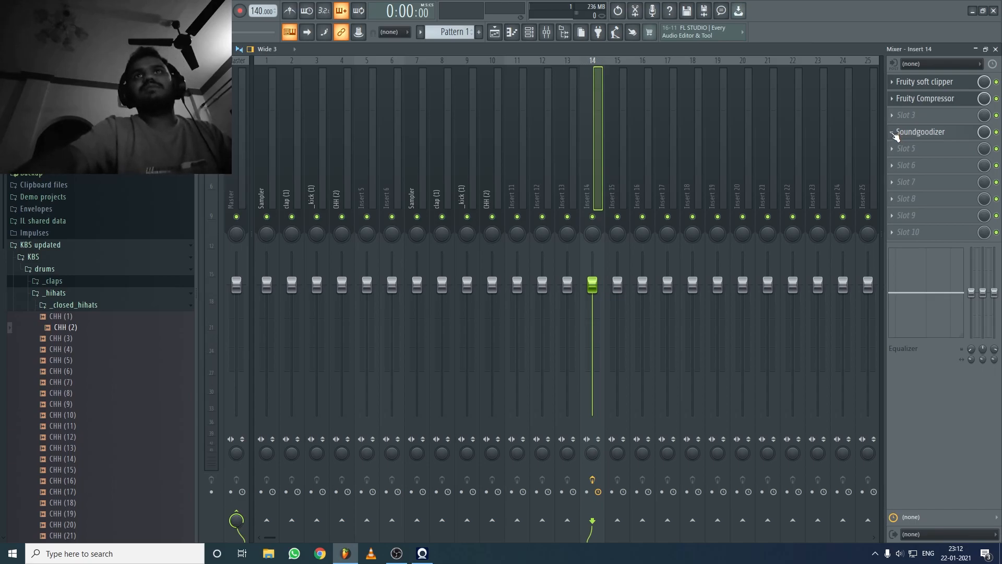
# - Move Soundgoodizer up one slot at a time from slot 4 to slot 1, and once more to wrap it round to slot 10
pyautogui.click(893, 133)
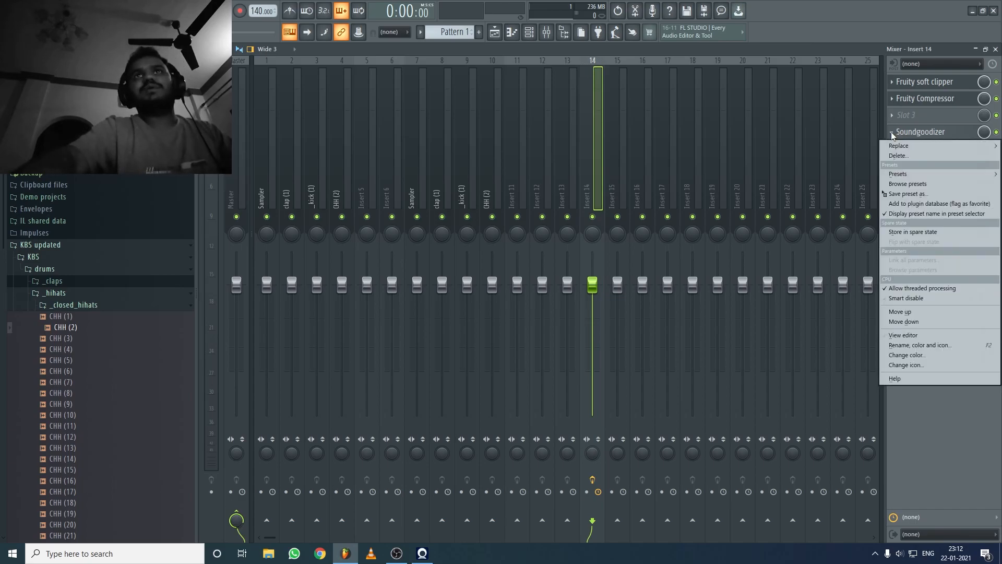
pyautogui.click(912, 312)
pyautogui.click(893, 116)
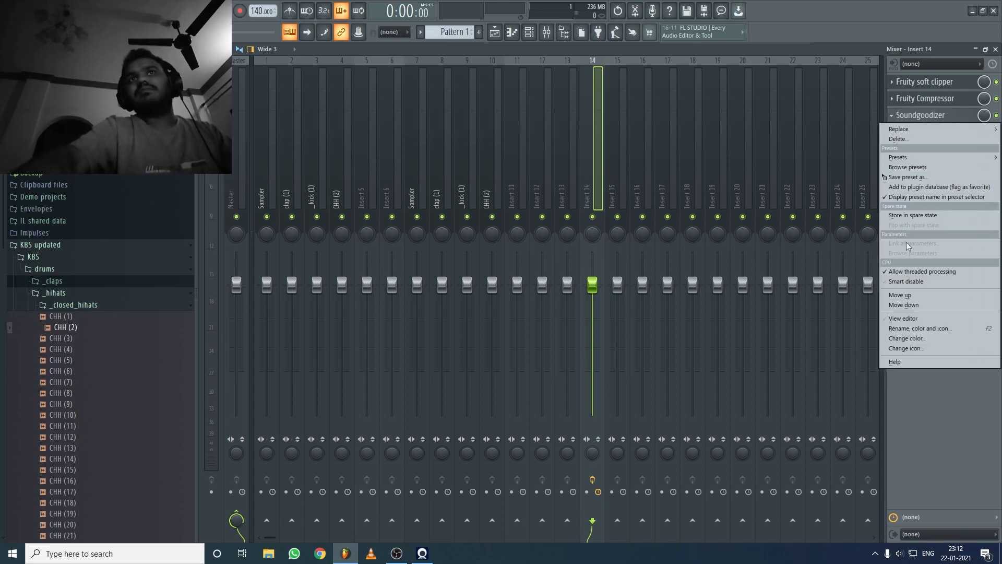
pyautogui.click(913, 295)
pyautogui.click(891, 99)
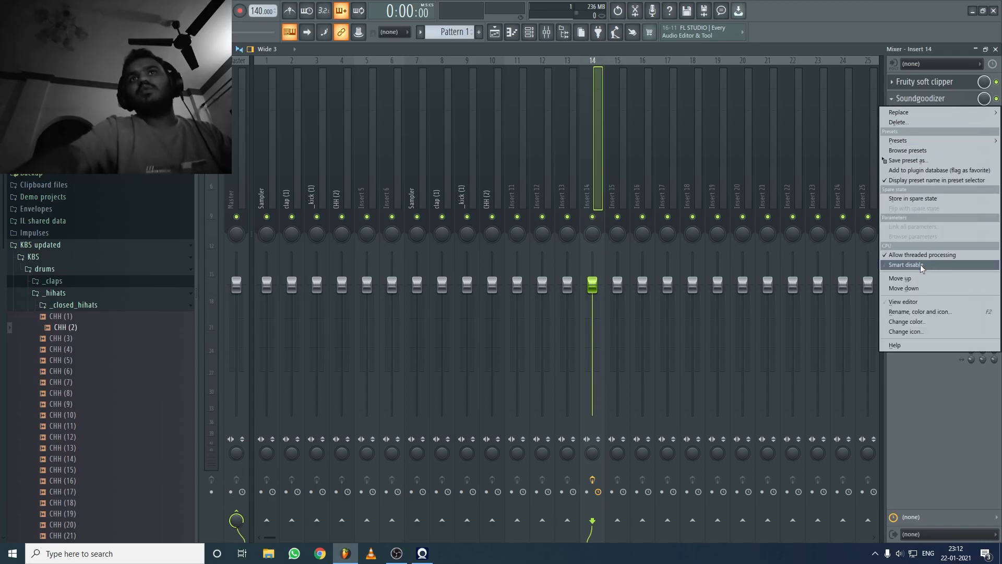
pyautogui.click(914, 278)
pyautogui.click(891, 82)
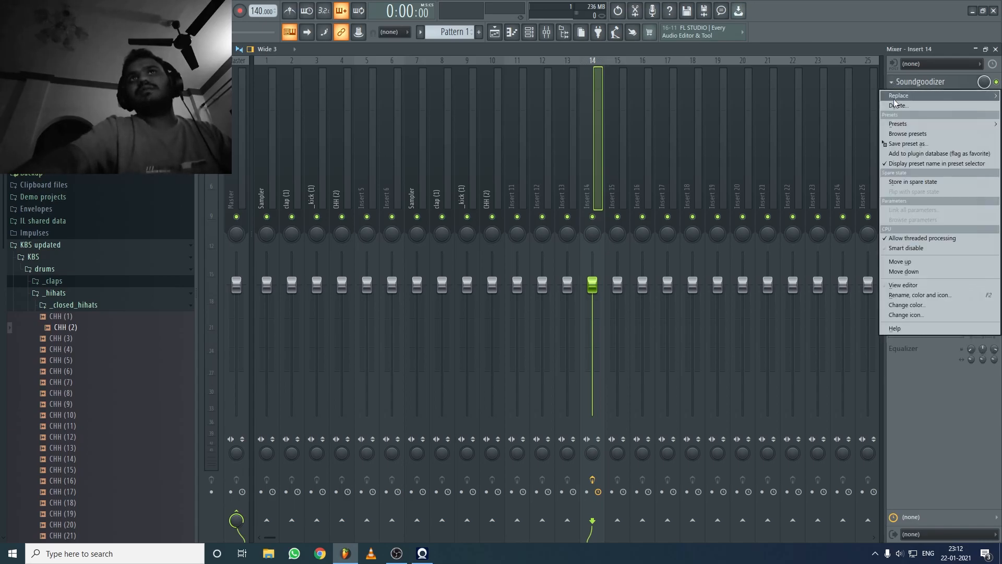
pyautogui.click(909, 261)
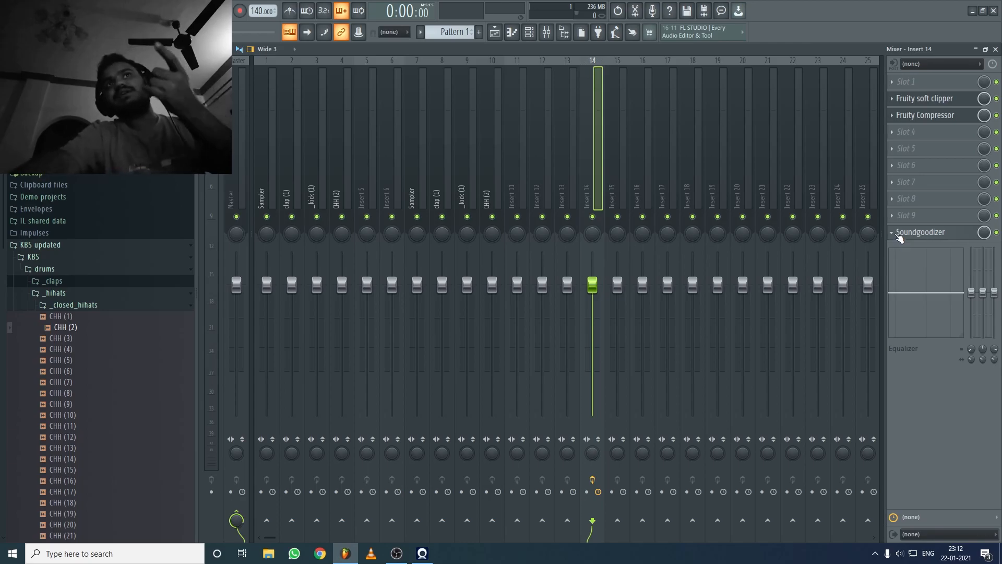
# - Move Soundgoodizer up slot by slot from slot 10 to slot 4, directly below Fruity Compressor
pyautogui.click(899, 237)
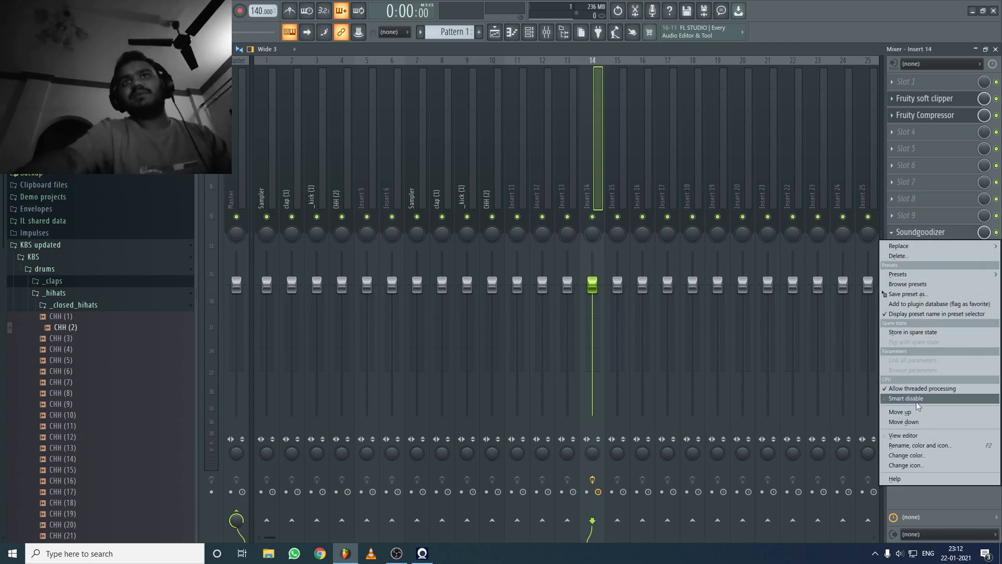
pyautogui.click(911, 412)
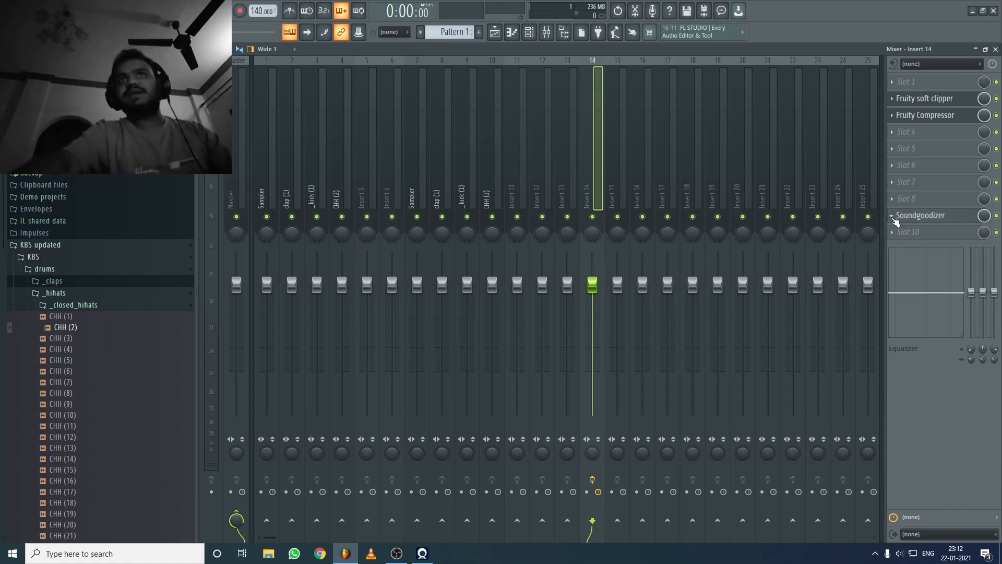
pyautogui.click(894, 219)
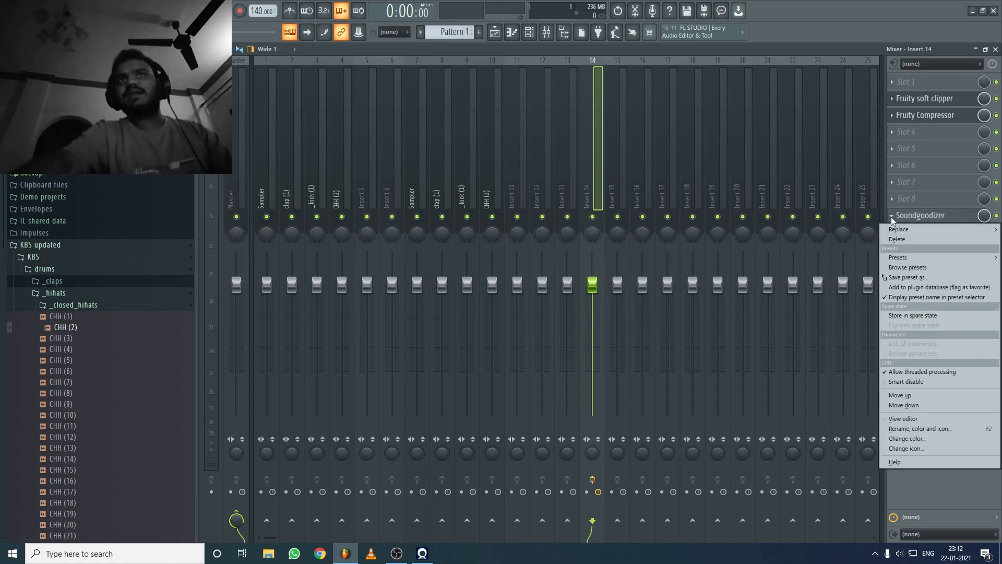
pyautogui.click(908, 396)
pyautogui.click(893, 198)
pyautogui.click(909, 379)
pyautogui.click(893, 182)
pyautogui.click(908, 362)
pyautogui.click(893, 165)
pyautogui.click(908, 345)
pyautogui.click(893, 149)
pyautogui.click(909, 329)
# - Move Soundgoodizer up past Fruity Compressor and Fruity Soft Clipper to slot 1, round to slot 10 and up to slot 8
pyautogui.click(893, 132)
pyautogui.click(909, 313)
pyautogui.click(893, 115)
pyautogui.click(908, 295)
pyautogui.click(893, 99)
pyautogui.click(908, 278)
pyautogui.click(893, 98)
pyautogui.click(908, 279)
pyautogui.click(893, 82)
pyautogui.click(908, 262)
pyautogui.click(893, 231)
pyautogui.click(909, 413)
pyautogui.click(892, 215)
pyautogui.click(908, 395)
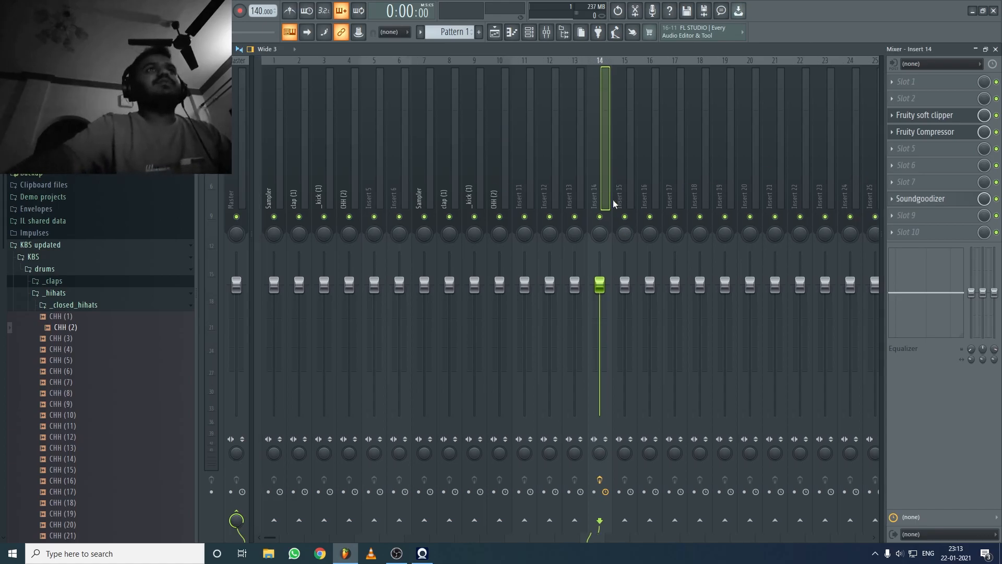
# - Select CHH (2) on mixer track 10, play the pattern, and solo that track to hear it alone
pyautogui.click(481, 198)
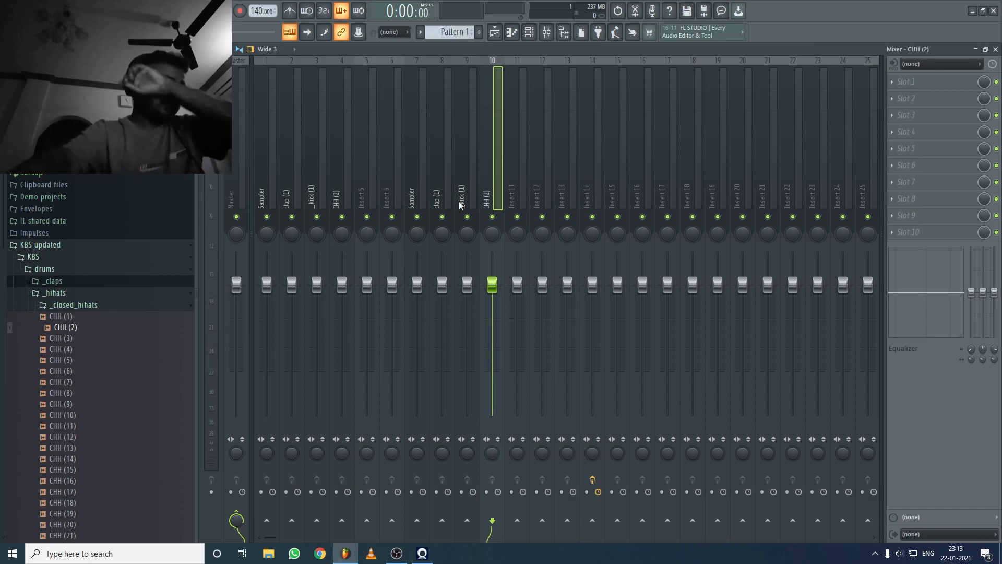
pyautogui.press('space')
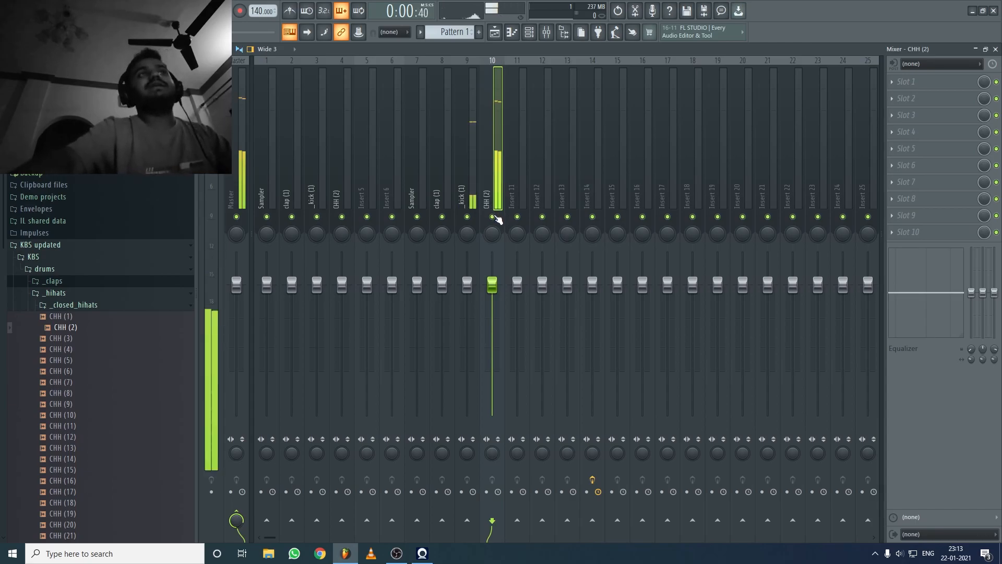
pyautogui.press('space')
pyautogui.click(492, 218)
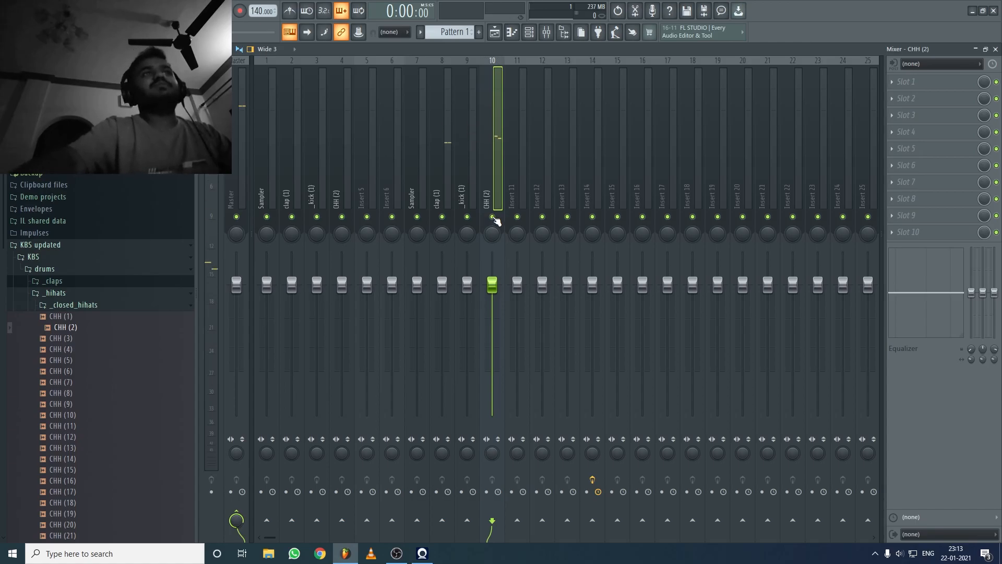
pyautogui.rightClick(493, 217)
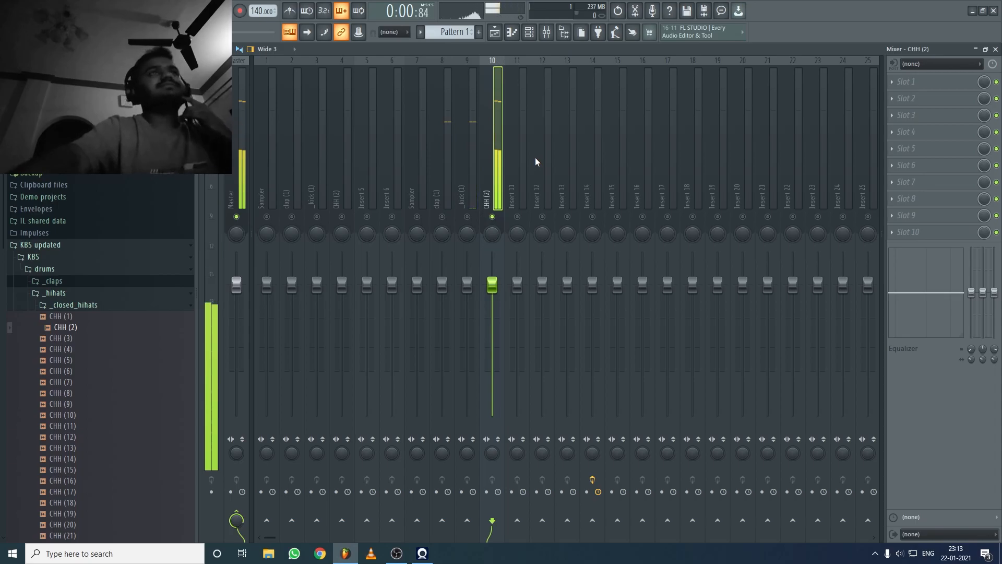
pyautogui.press('space')
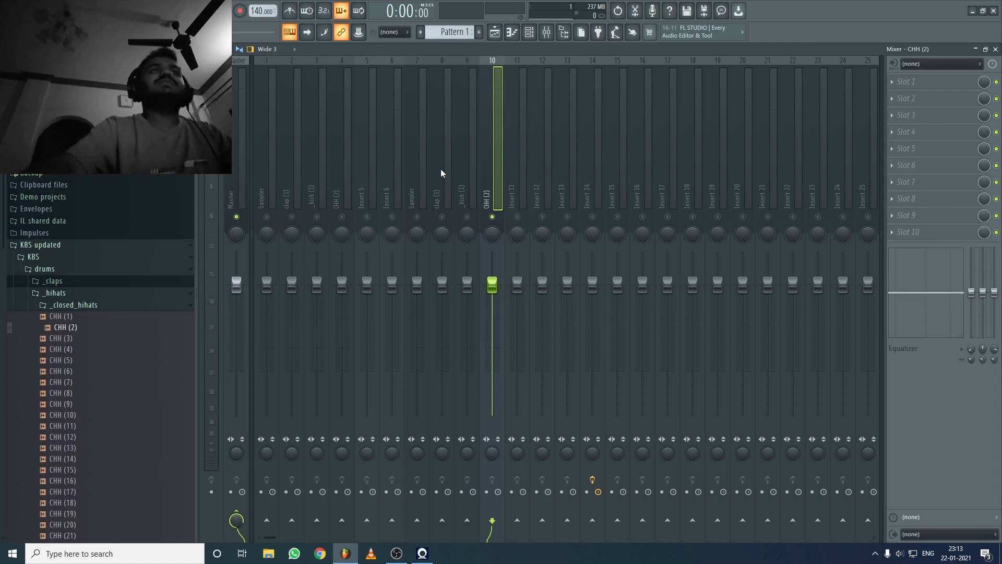
# - Play the pattern with CHH (2) soloed and clap (1) on track 8 enabled alongside it, and stop playback
pyautogui.press('space')
pyautogui.press('space')
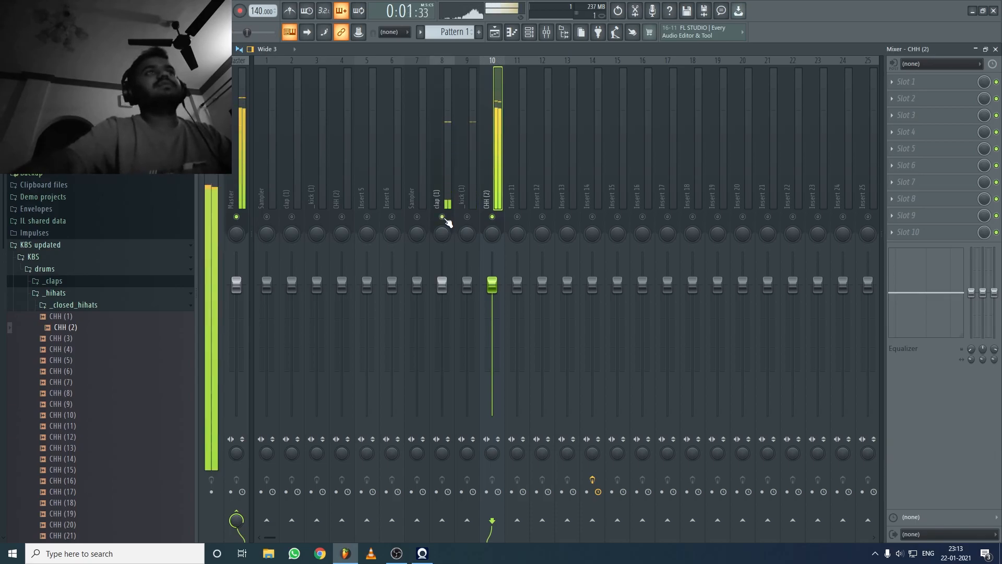
pyautogui.press('space')
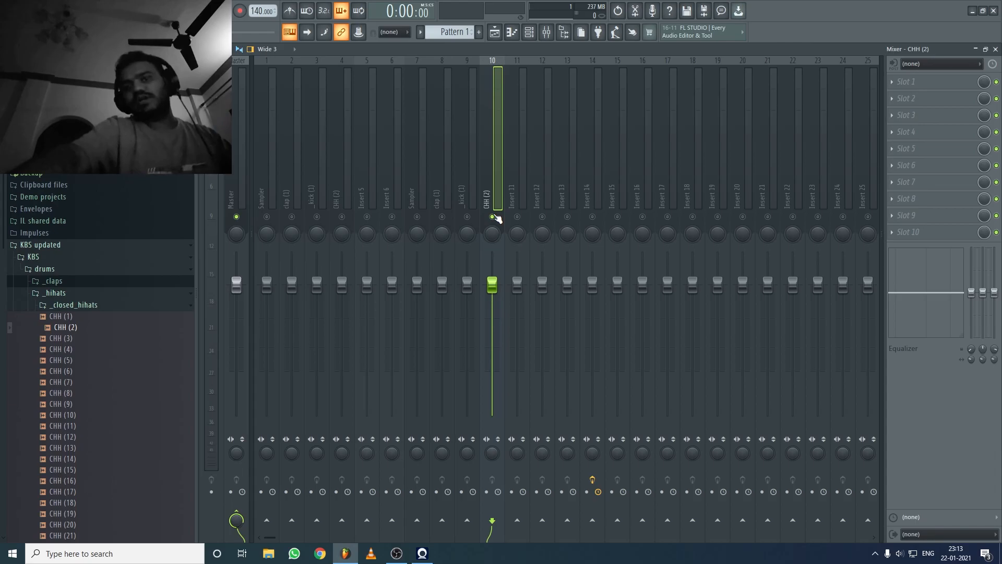
# - Toggle the mute switches of the tracks before CHH (2) and switch its solo off and on, ending with every track unmuted
pyautogui.click(697, 156)
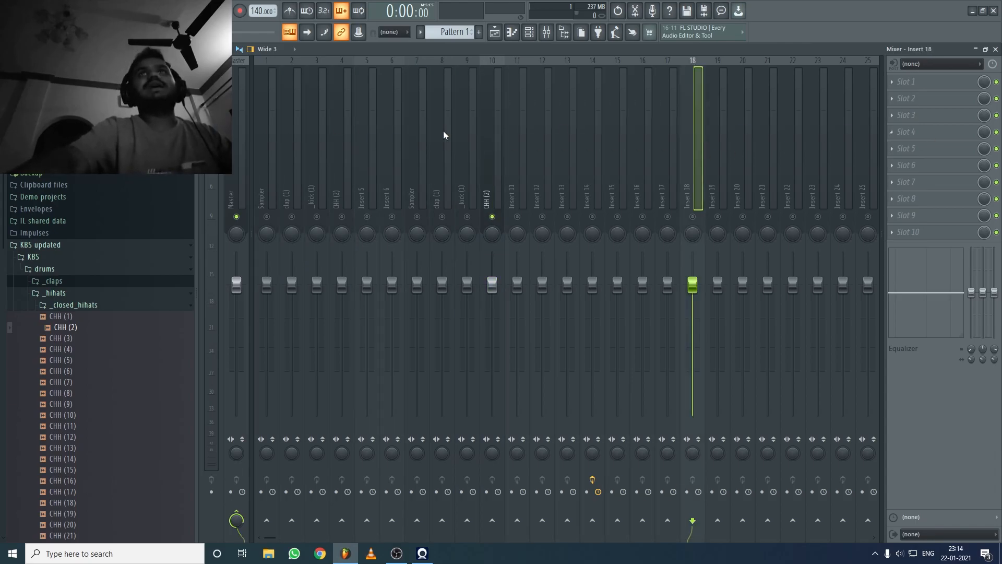
pyautogui.click(498, 201)
pyautogui.moveTo(468, 217); pyautogui.dragTo(382, 217)
pyautogui.click(384, 218)
pyautogui.click(494, 221)
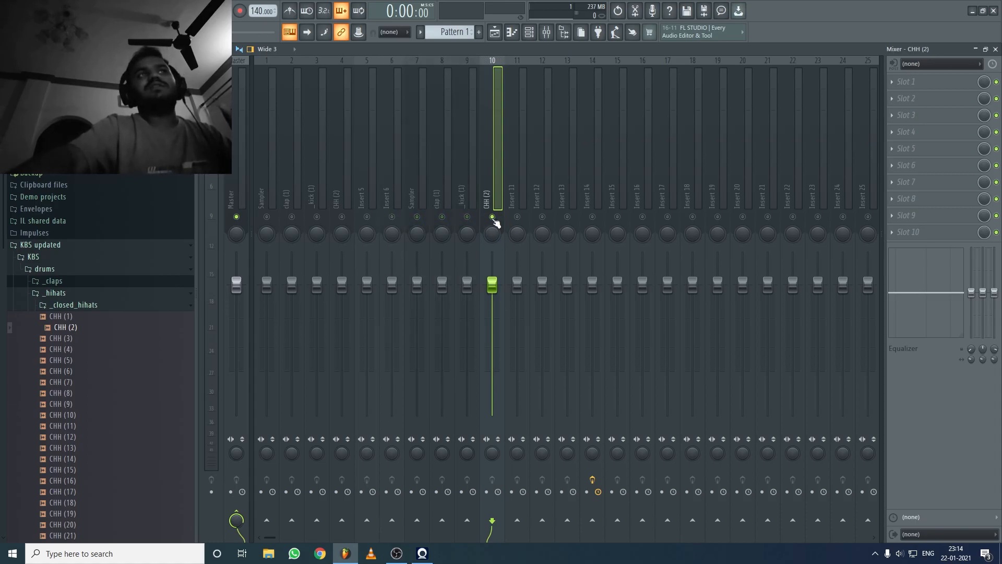
pyautogui.rightClick(493, 218)
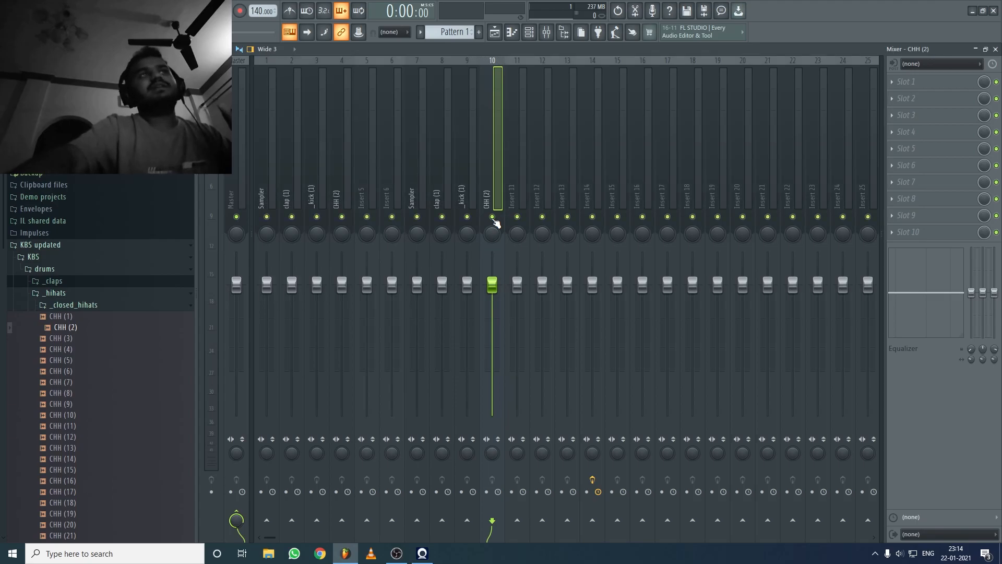
pyautogui.rightClick(492, 217)
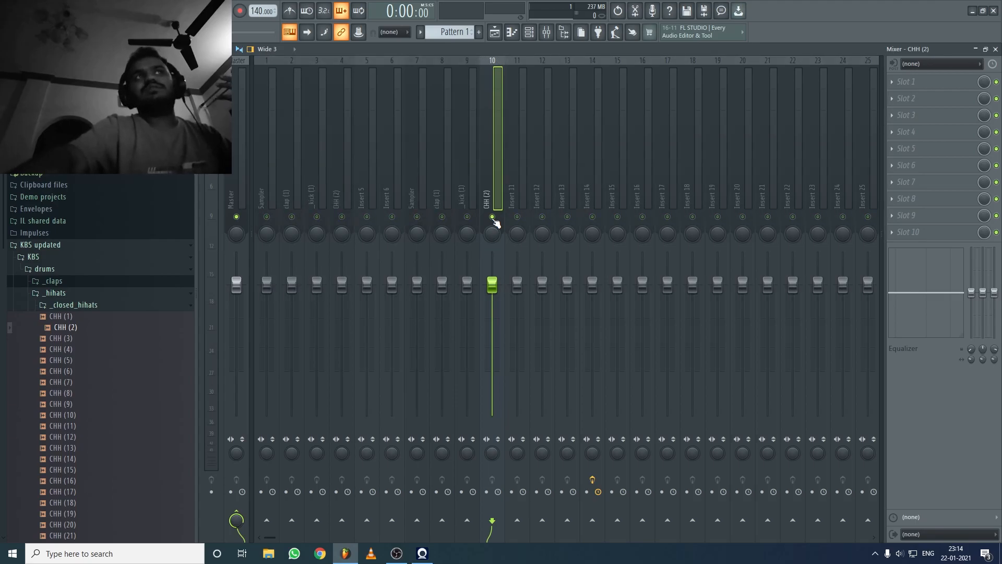
pyautogui.scroll(-5, 656, 188)
pyautogui.scroll(5, 608, 217)
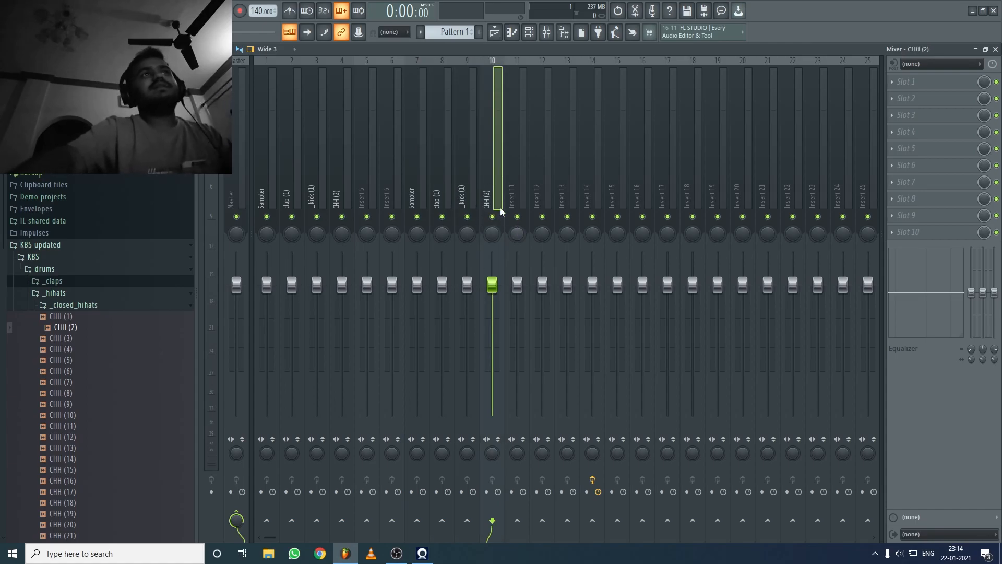
# - Lower the individual faders of the CHH (2), _kick (1) and clap (1) tracks by about 4 dB, leaving the track names as they are
pyautogui.moveTo(495, 290); pyautogui.dragTo(443, 323)
pyautogui.click(447, 192)
pyautogui.doubleClick(446, 179)
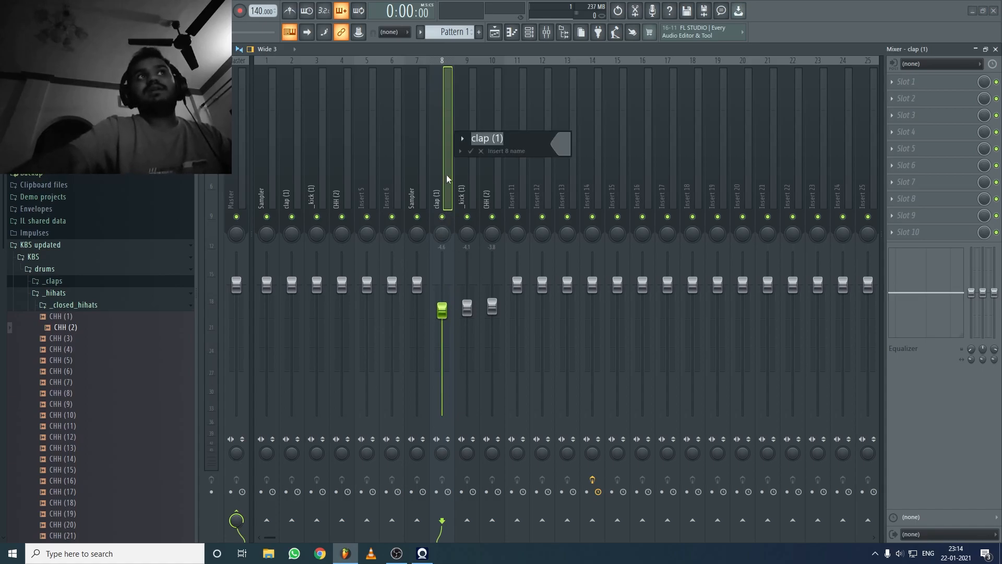
pyautogui.click(481, 151)
# - Select mixer tracks 8 to 10 as a group and lower their faders together to about -8 dB
pyautogui.moveTo(453, 162); pyautogui.dragTo(500, 163)
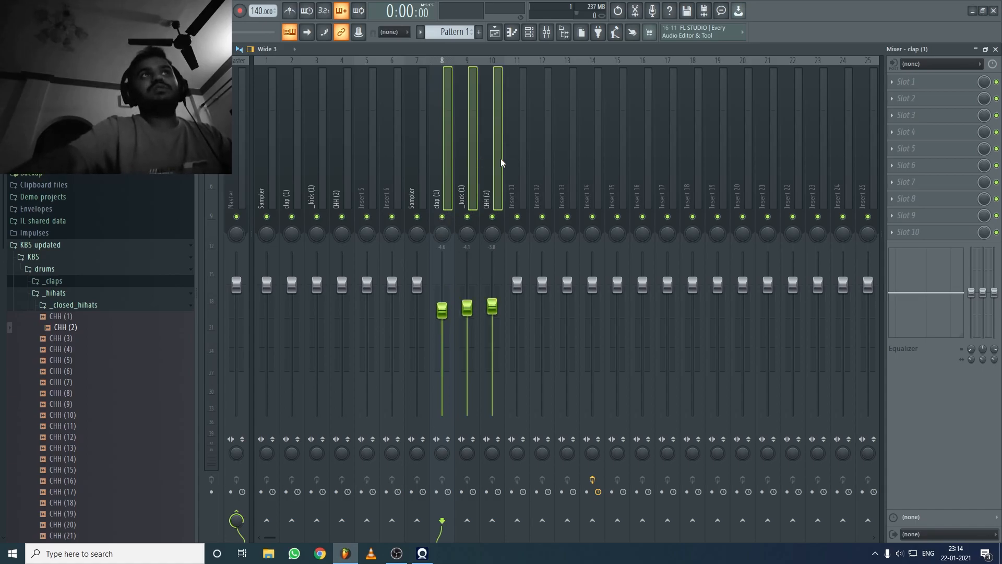
pyautogui.click(448, 160)
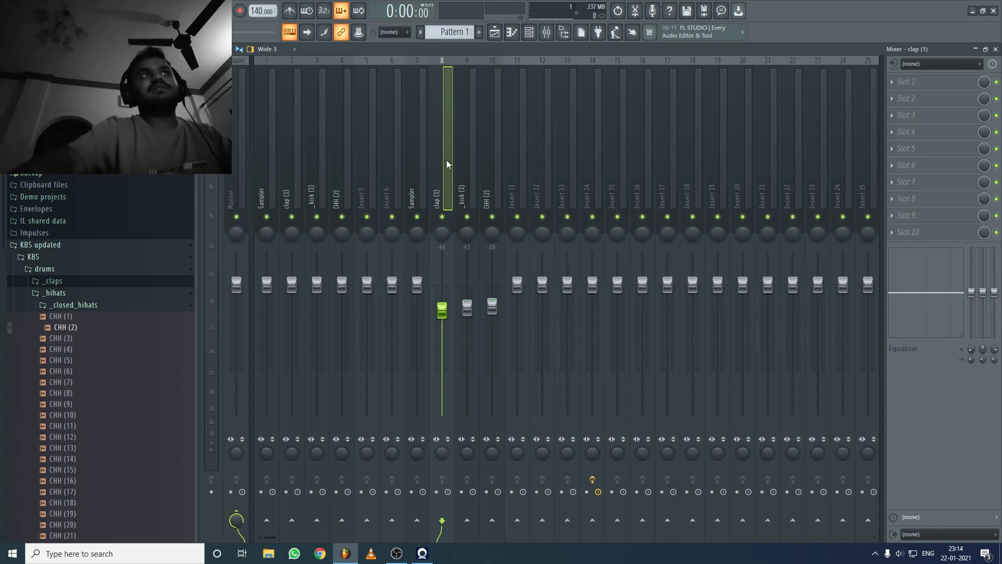
pyautogui.click(472, 162)
pyautogui.click(496, 158)
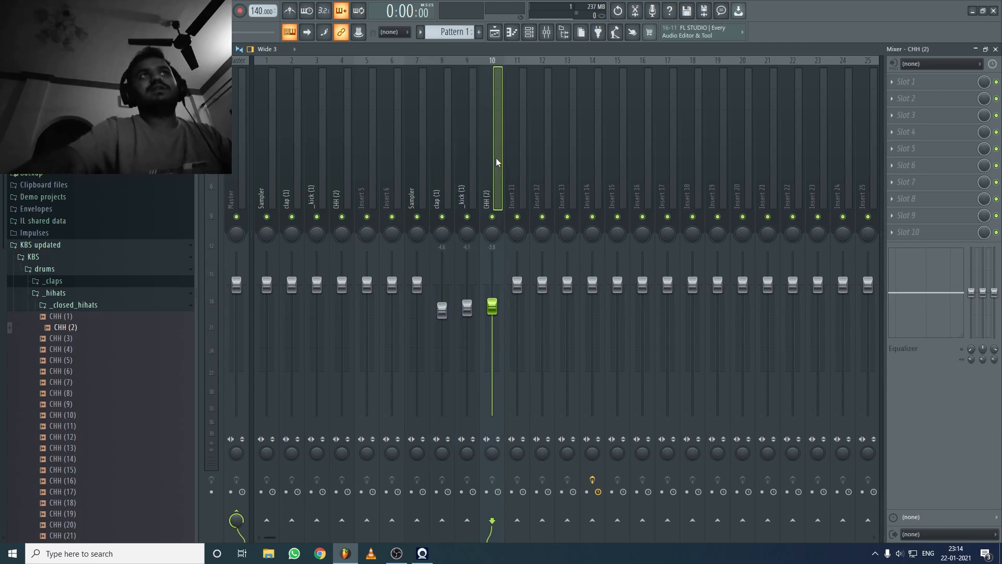
pyautogui.moveTo(499, 162); pyautogui.dragTo(453, 159)
pyautogui.moveTo(467, 307); pyautogui.dragTo(467, 329)
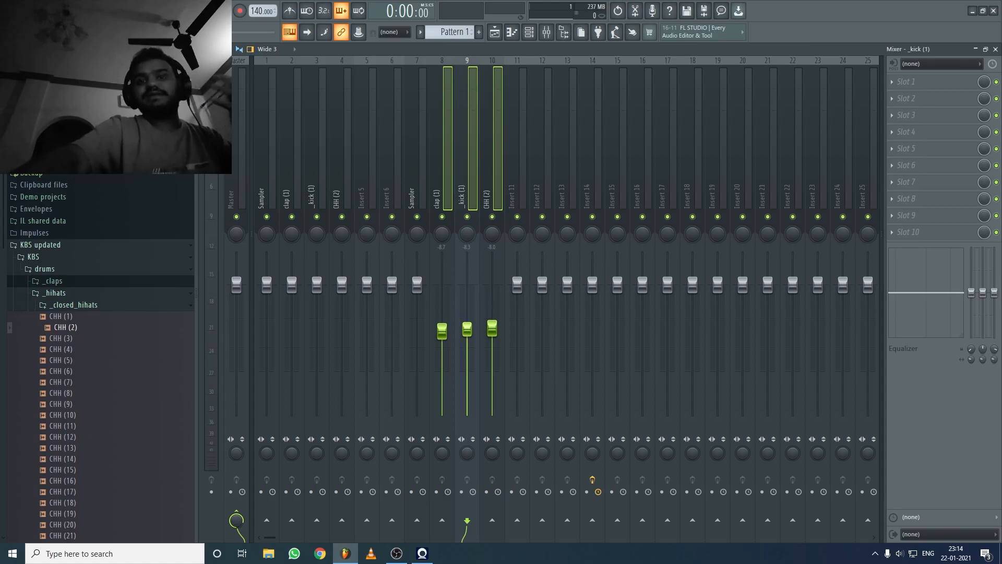
# - Raise the three grouped faders together to about -3 dB while the pattern plays, and stop playback
pyautogui.press('space')
pyautogui.moveTo(467, 330); pyautogui.dragTo(467, 302)
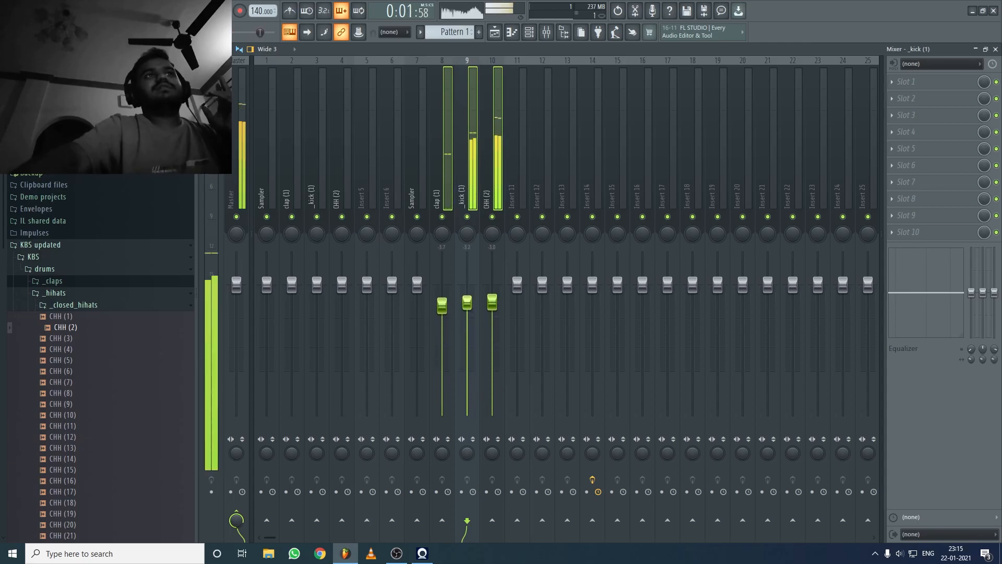
pyautogui.press('space')
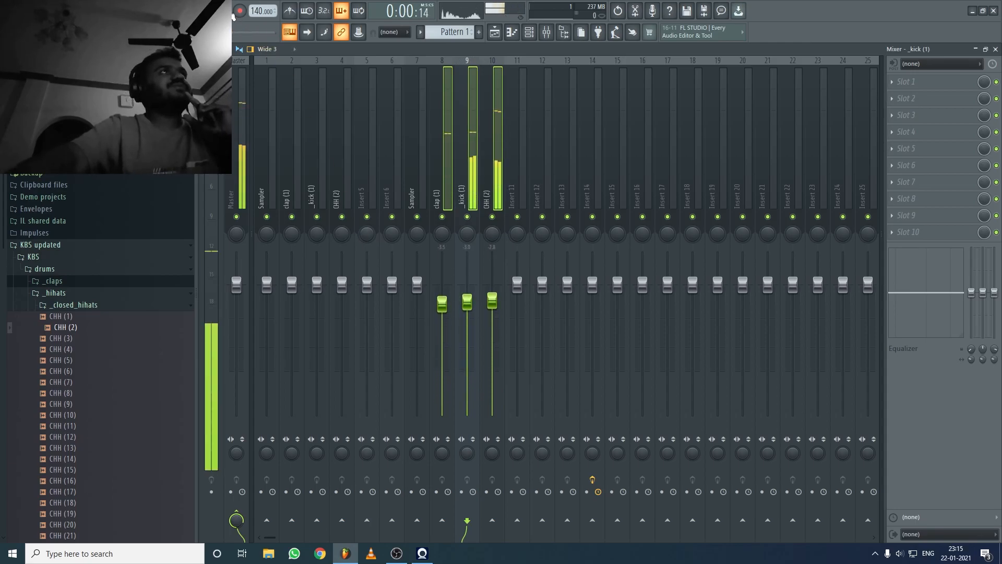
# - Select the clap (1), _kick (1) and CHH (2) tracks as a group again, ending with only _kick (1) selected
pyautogui.click(491, 172)
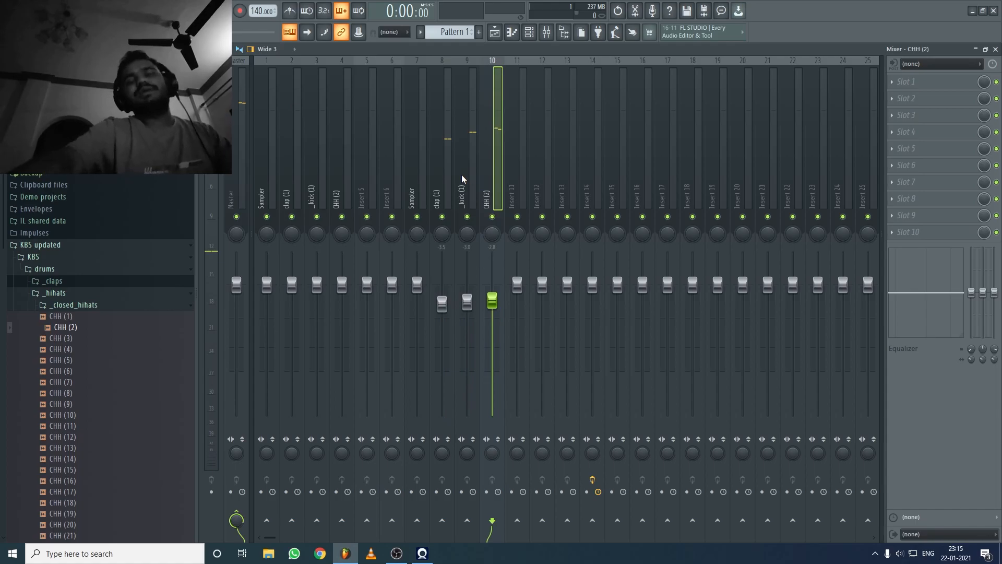
pyautogui.moveTo(439, 163); pyautogui.dragTo(481, 221)
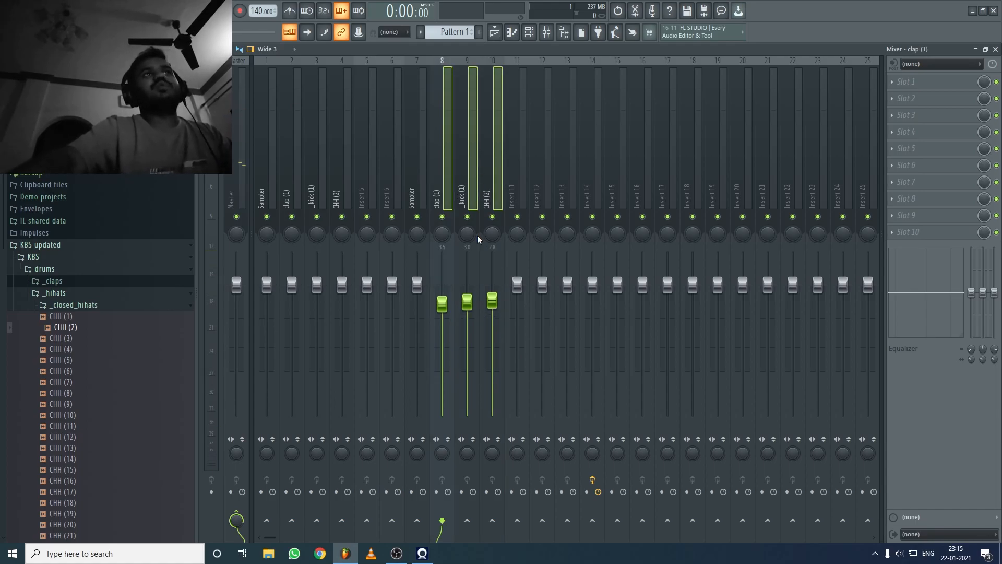
pyautogui.click(490, 184)
pyautogui.click(469, 175)
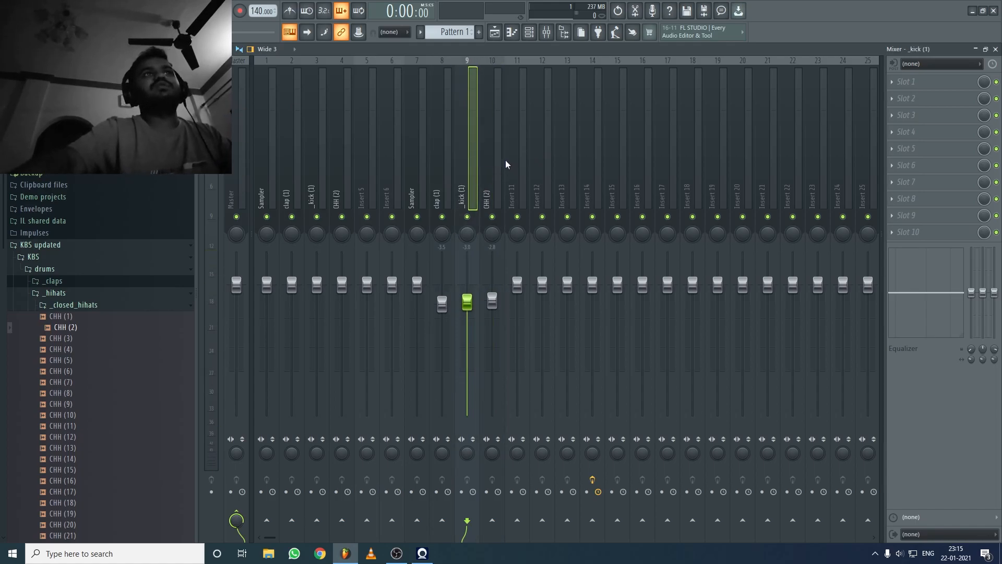
# - Select mixer tracks 1 to 23 as a group and lower their faders together by about 4 dB, ending with only Master selected
pyautogui.click(493, 162)
pyautogui.moveTo(504, 161); pyautogui.dragTo(474, 164)
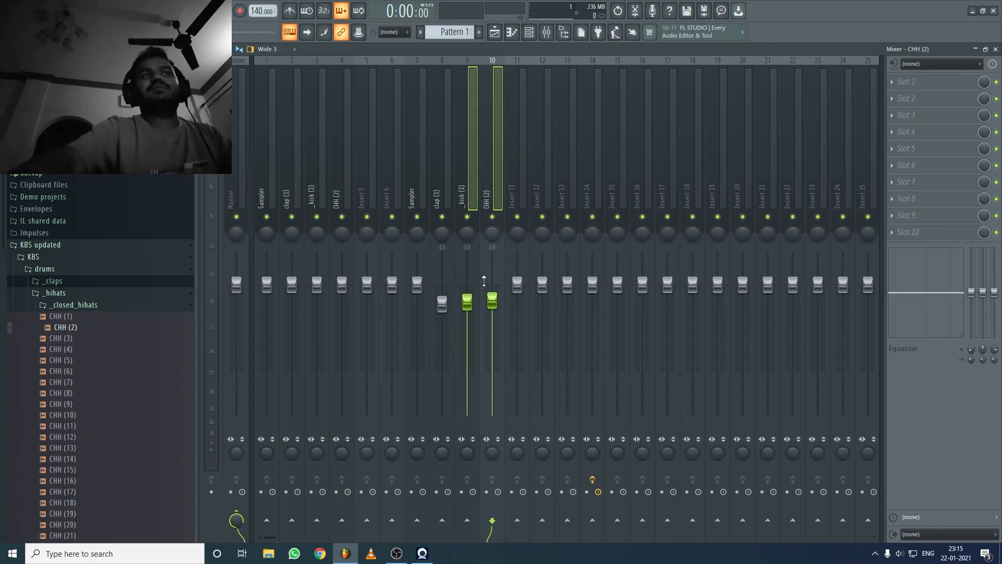
pyautogui.click(500, 146)
pyautogui.moveTo(490, 146); pyautogui.dragTo(278, 147)
pyautogui.moveTo(342, 149); pyautogui.dragTo(814, 207)
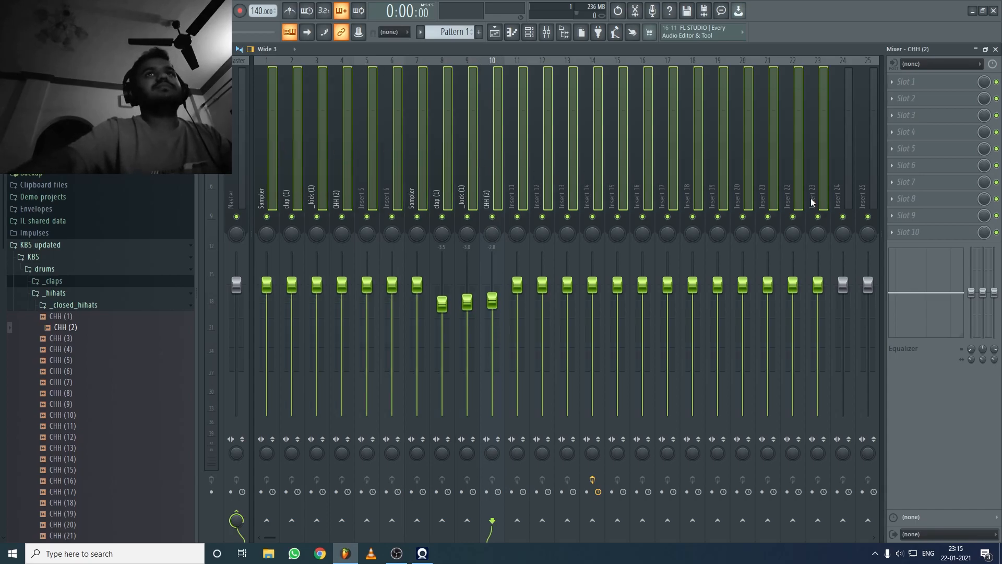
pyautogui.moveTo(748, 280); pyautogui.dragTo(745, 305)
pyautogui.click(616, 190)
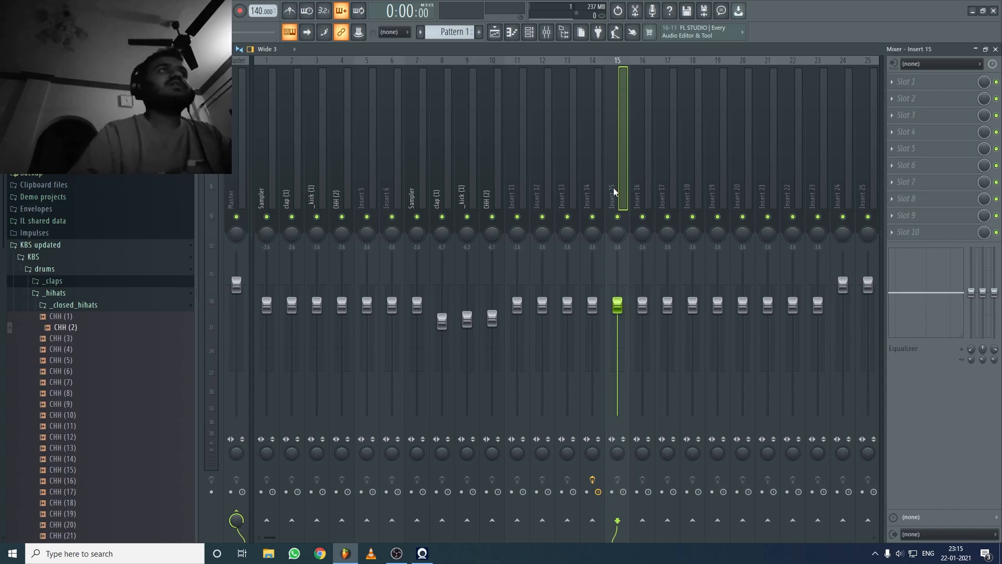
pyautogui.click(246, 102)
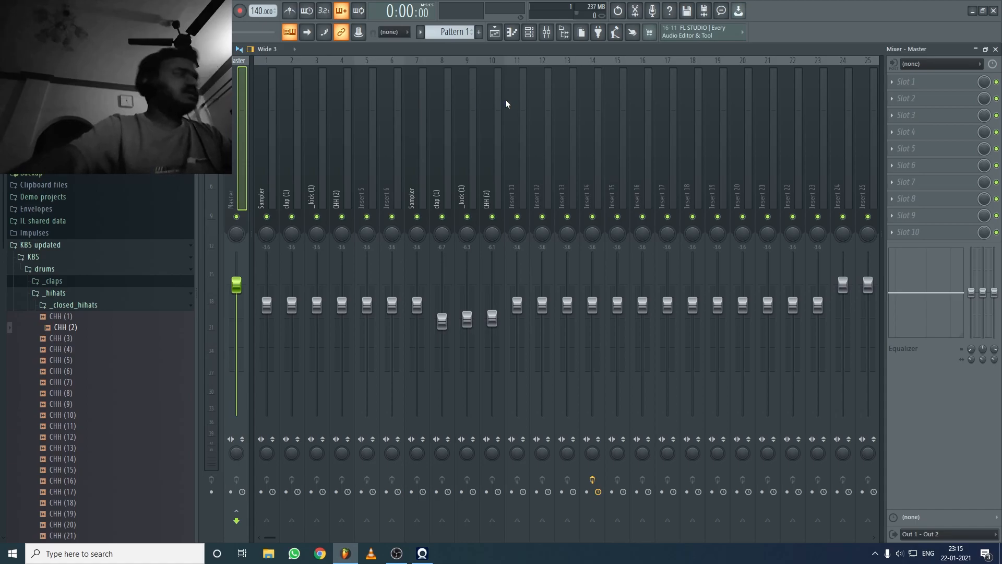
# - Switch from the mixer to the playlist and show the channel rack over it with its mute and pan controls uncovered
pyautogui.click(495, 32)
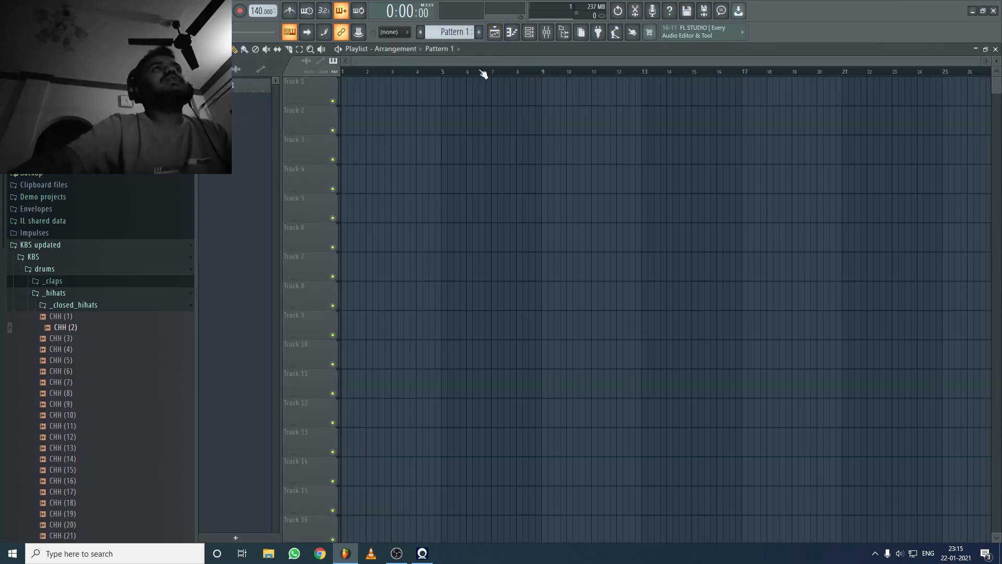
pyautogui.press('F6')
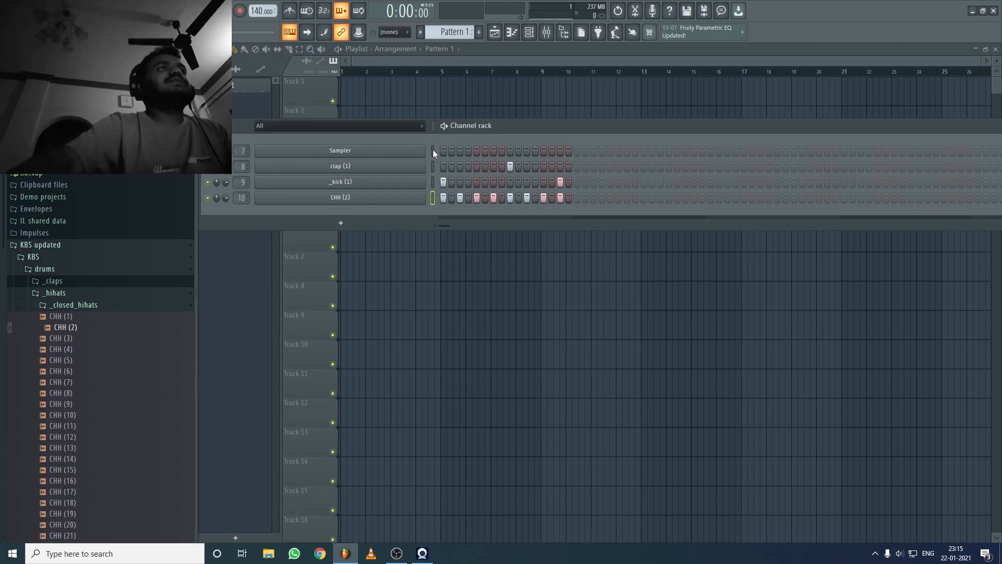
pyautogui.moveTo(520, 127); pyautogui.dragTo(617, 126)
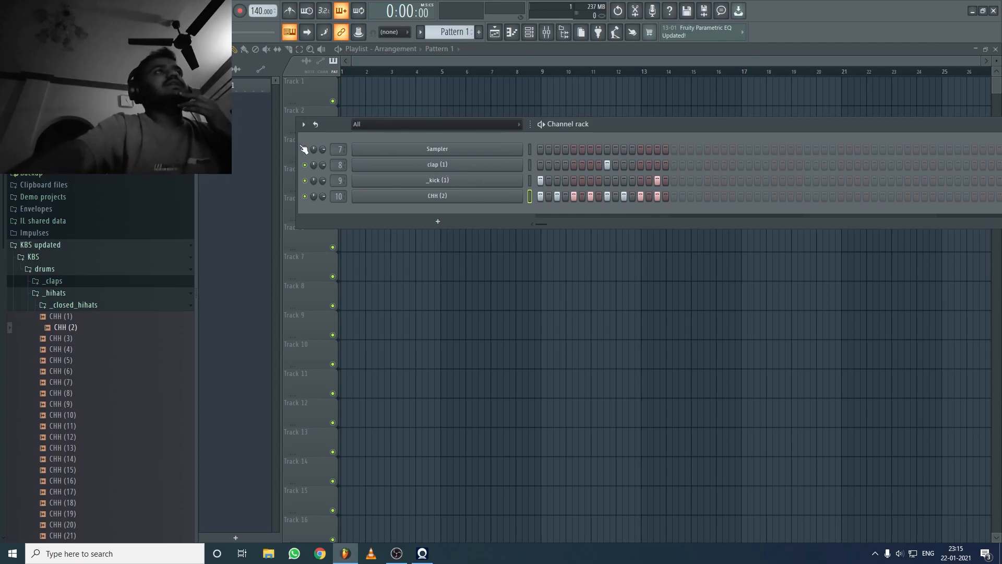
# - Switch solo on and off several times for the _kick (1) channel, ending with all channels active
pyautogui.rightClick(305, 181)
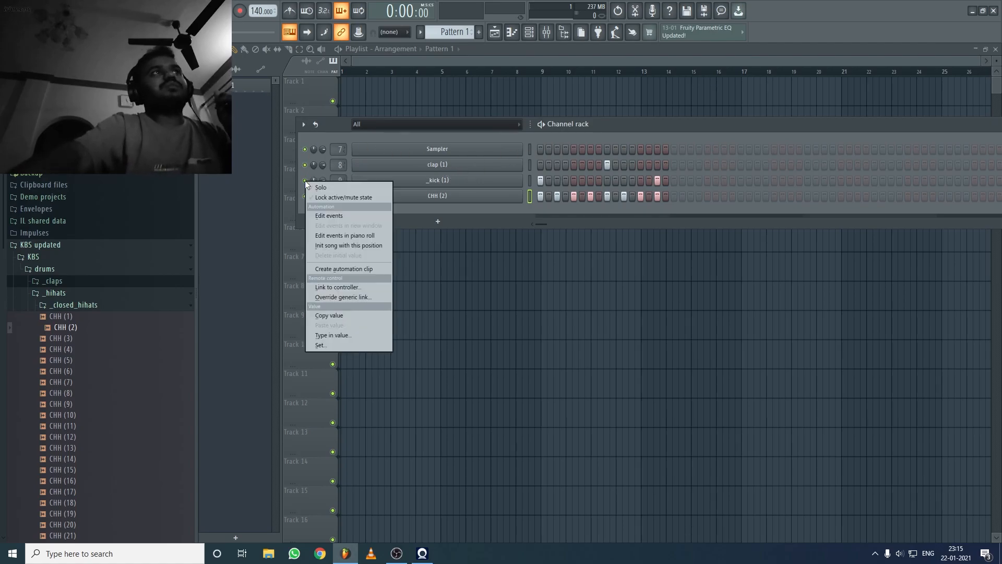
pyautogui.click(314, 186)
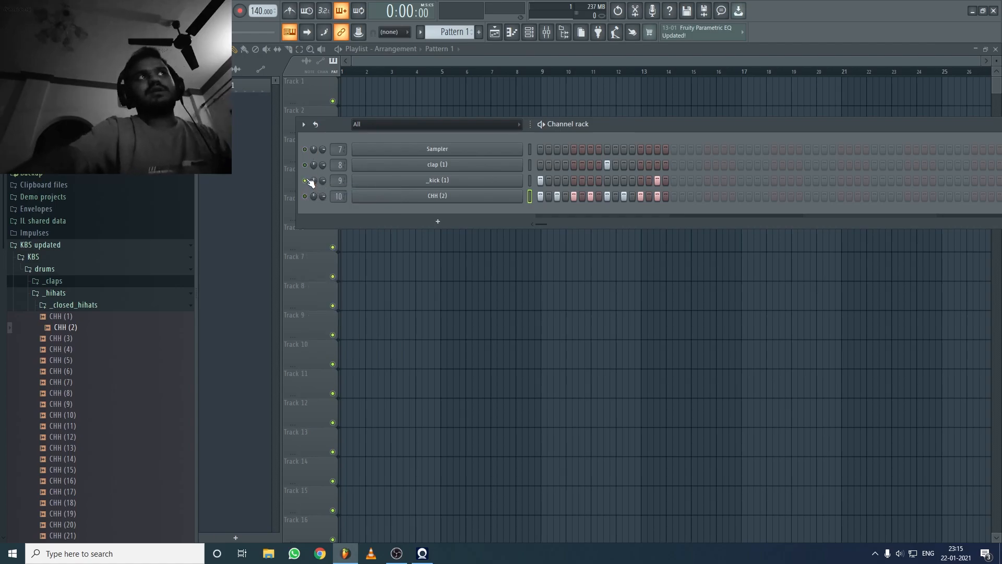
pyautogui.rightClick(306, 181)
pyautogui.click(308, 187)
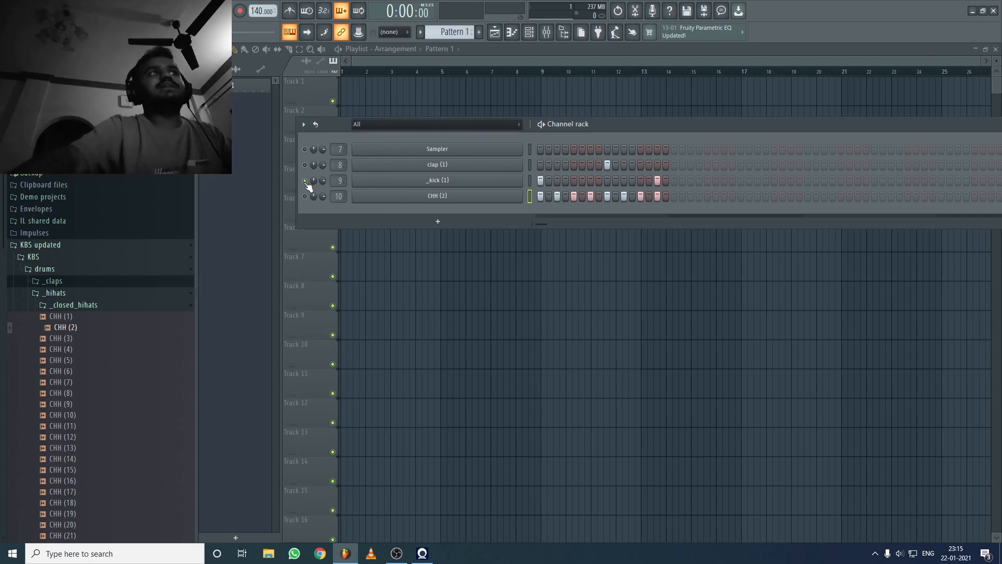
pyautogui.rightClick(306, 180)
pyautogui.click(308, 187)
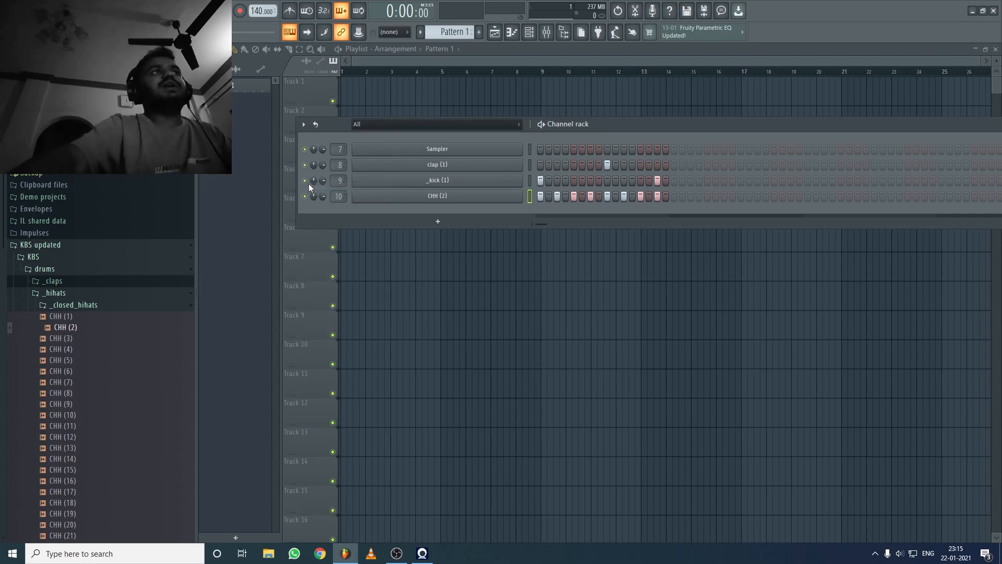
pyautogui.rightClick(308, 183)
pyautogui.click(311, 186)
pyautogui.rightClick(306, 181)
pyautogui.click(318, 186)
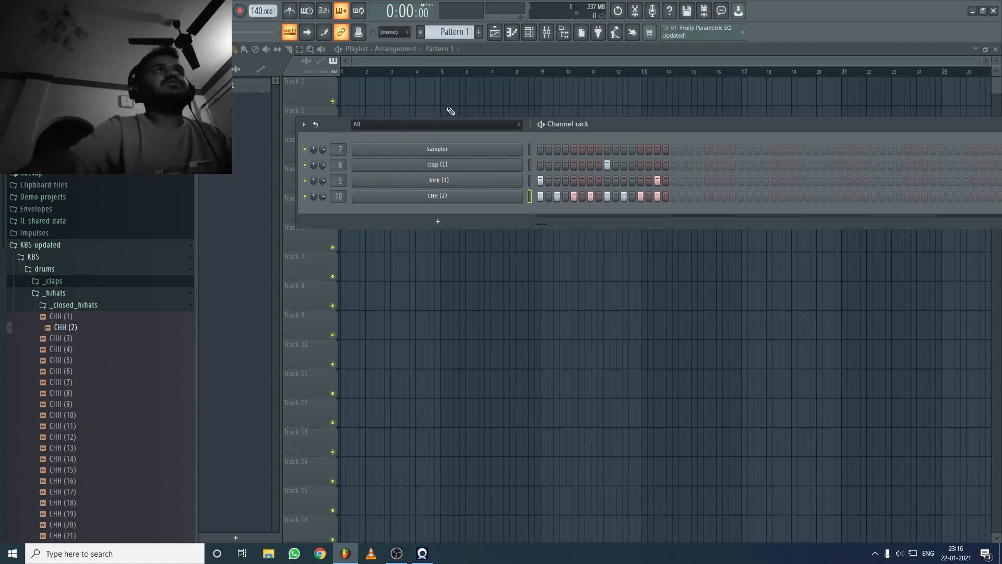
# - Hide the channel rack and paint Pattern 1 clips across bars 1 to 10 on Track 1 of the playlist
pyautogui.click(541, 33)
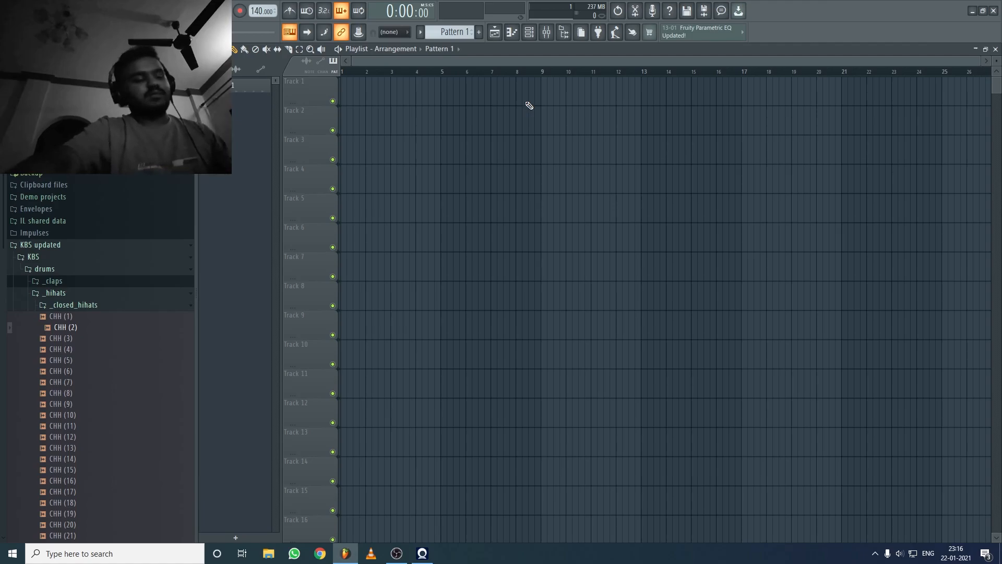
pyautogui.moveTo(381, 110); pyautogui.dragTo(303, 78)
pyautogui.rightClick(351, 90)
pyautogui.click(246, 51)
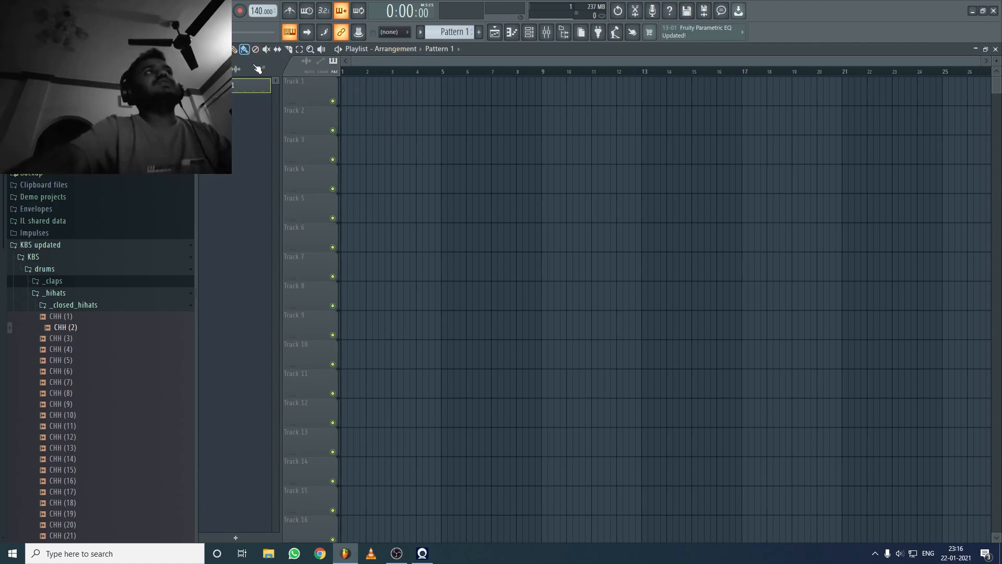
pyautogui.moveTo(431, 119); pyautogui.dragTo(656, 123)
pyautogui.hotkey('ctrl', 'z')
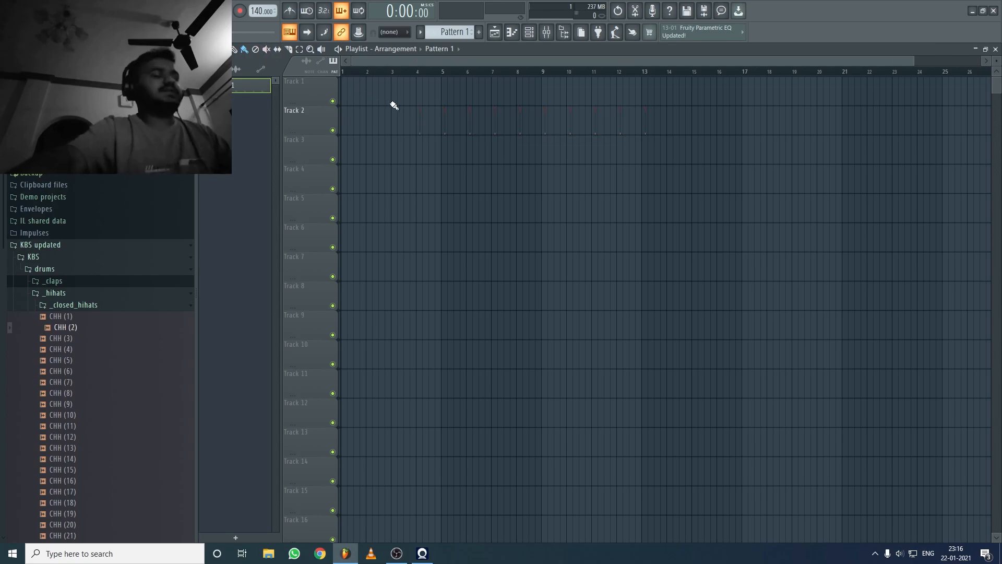
pyautogui.hotkey('ctrl', 'z')
pyautogui.moveTo(436, 115); pyautogui.dragTo(337, 86)
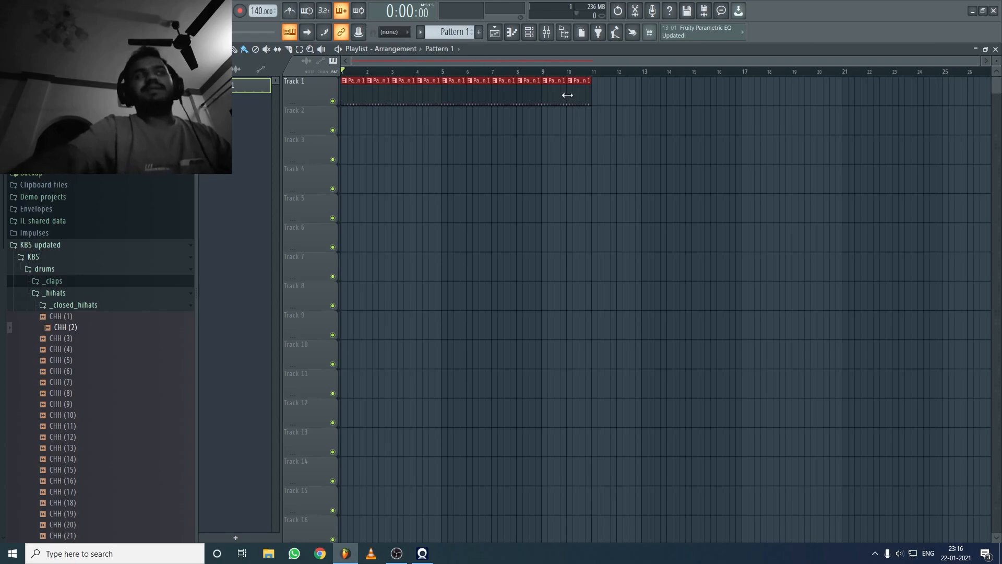
# - Start and stop playback of the painted clips several times, ending with playback stopped
pyautogui.press('space')
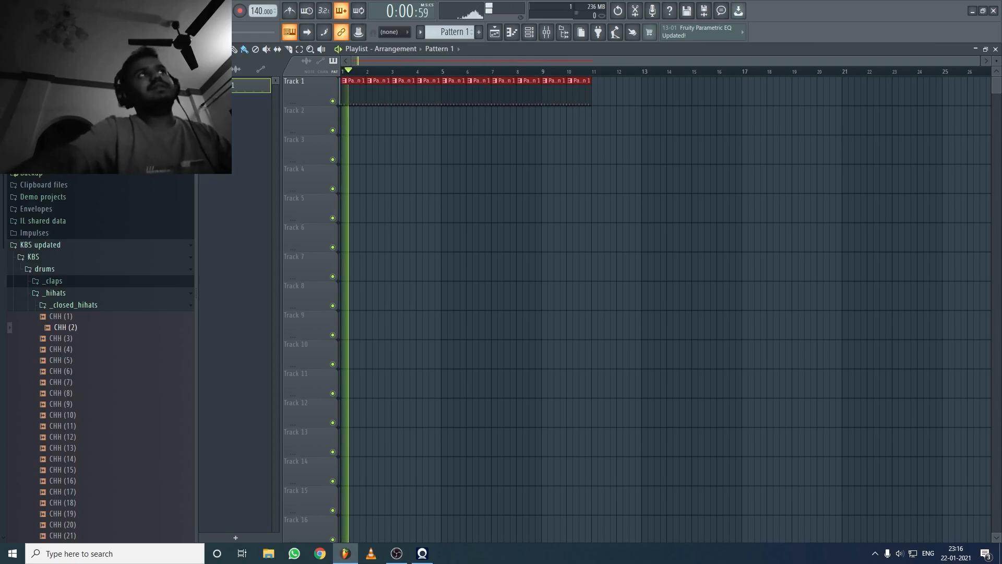
pyautogui.press('space')
pyautogui.press('space')
pyautogui.press('space')
pyautogui.press('space')
pyautogui.press('space')
pyautogui.press('space')
pyautogui.press('space')
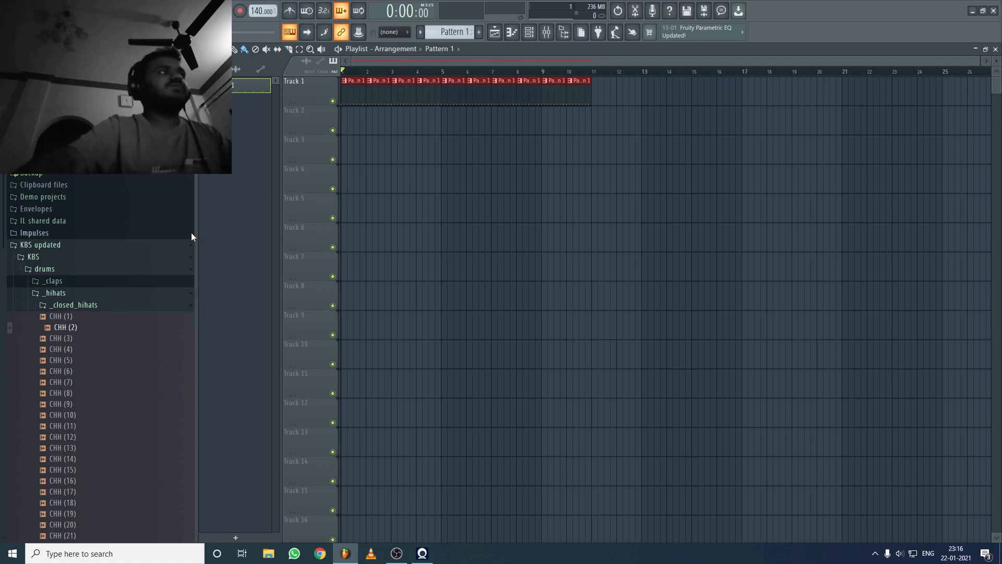
# - Show the mixer briefly, return to the playlist and slice the last Pattern 1 clip three quarters of the way through bar 10
pyautogui.click(545, 32)
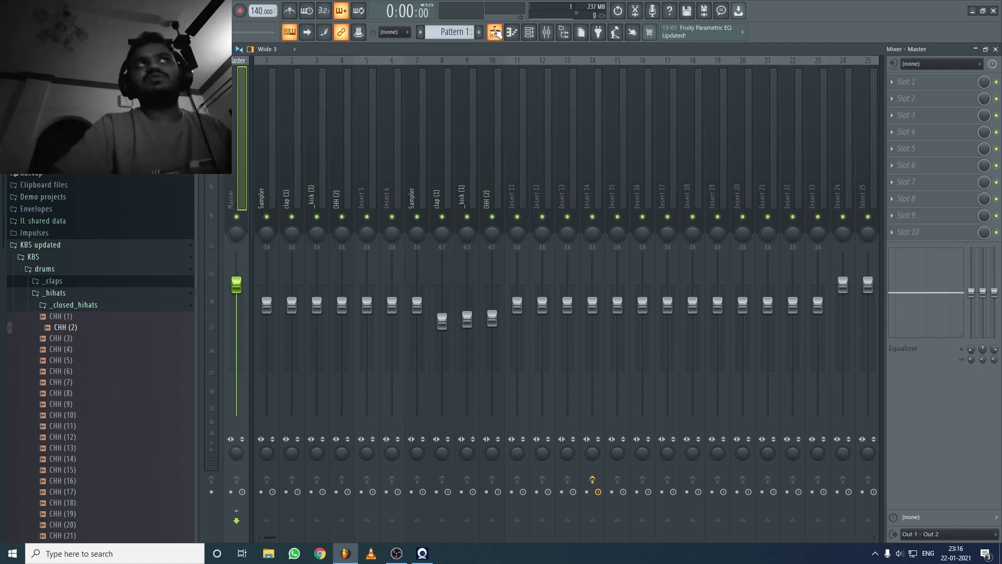
pyautogui.click(495, 32)
pyautogui.moveTo(450, 69); pyautogui.dragTo(379, 69)
pyautogui.click(289, 50)
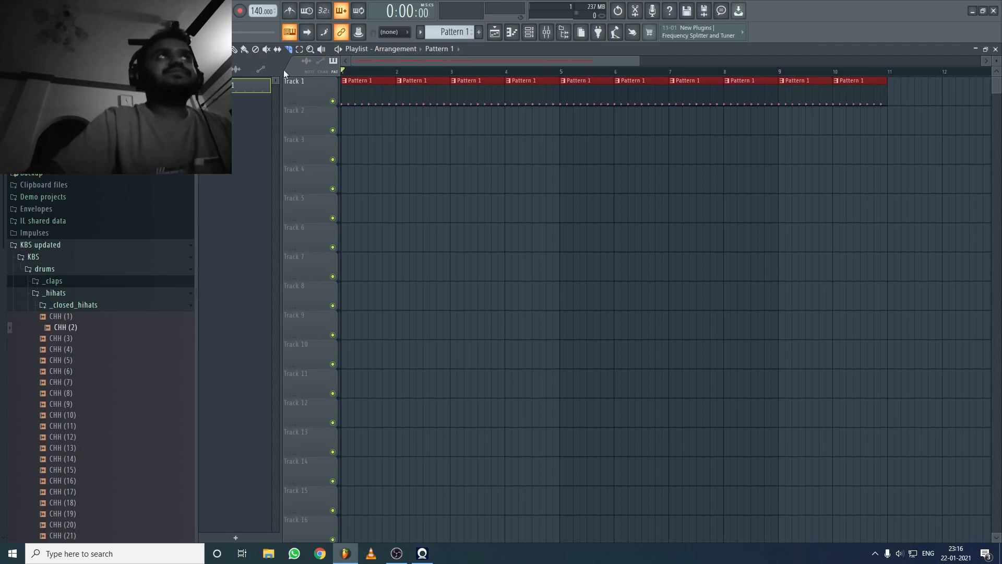
pyautogui.scroll(-3, 400, 75)
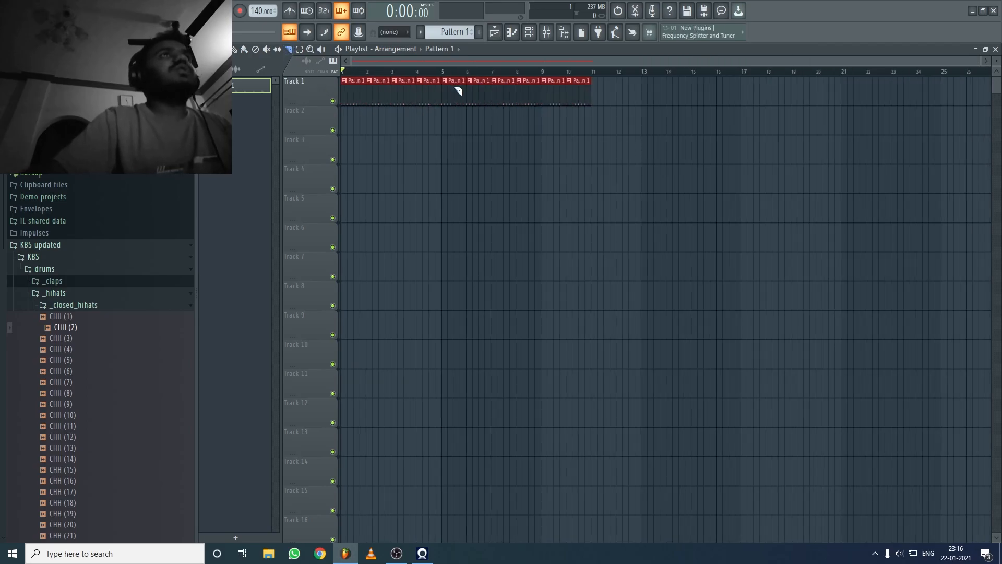
pyautogui.scroll(5, 581, 72)
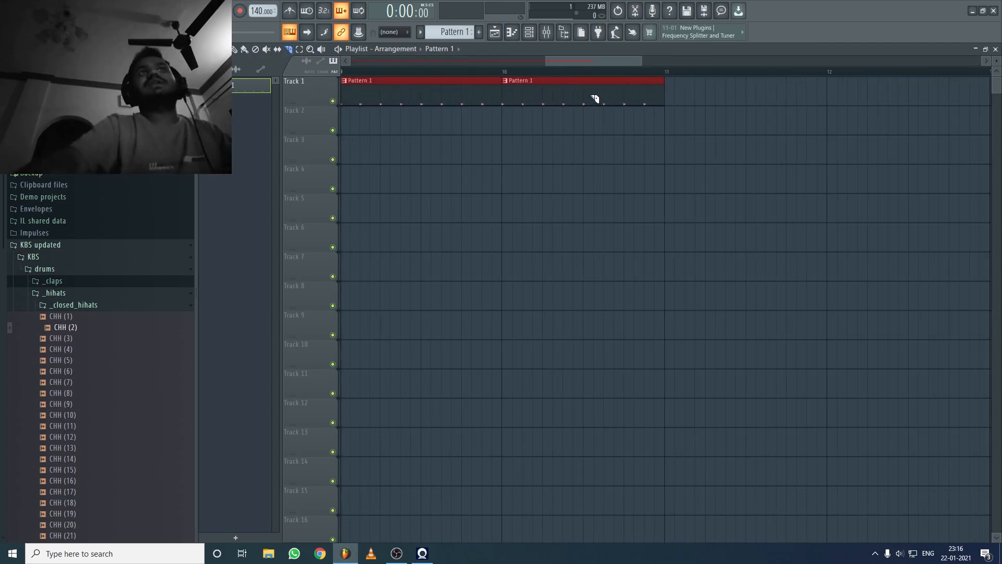
pyautogui.scroll(2, 626, 74)
pyautogui.moveTo(628, 129); pyautogui.dragTo(629, 71)
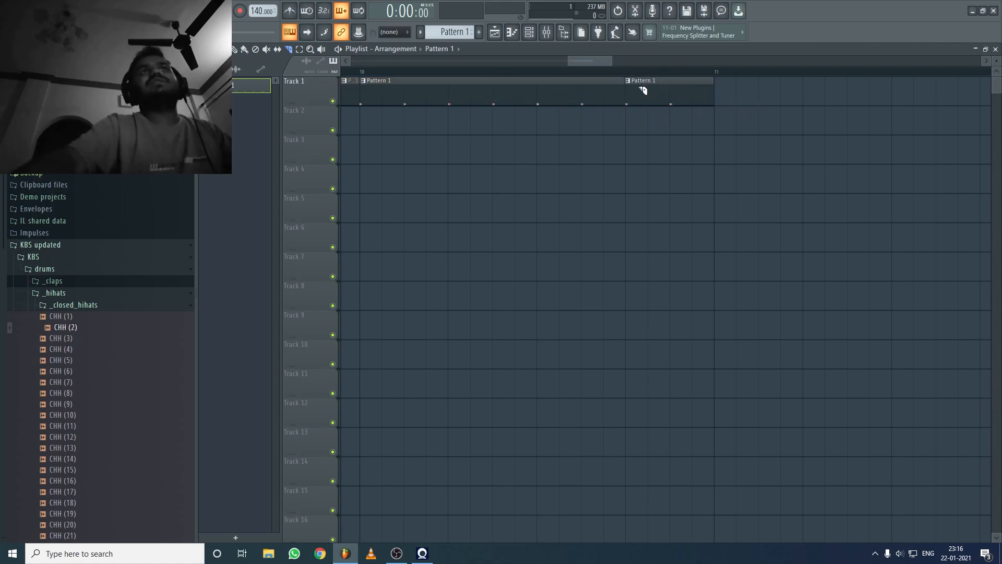
# - Undo the slice, cut the last Pattern 1 clip again at the same point, and add two more cuts shortly before it
pyautogui.scroll(3, 632, 78)
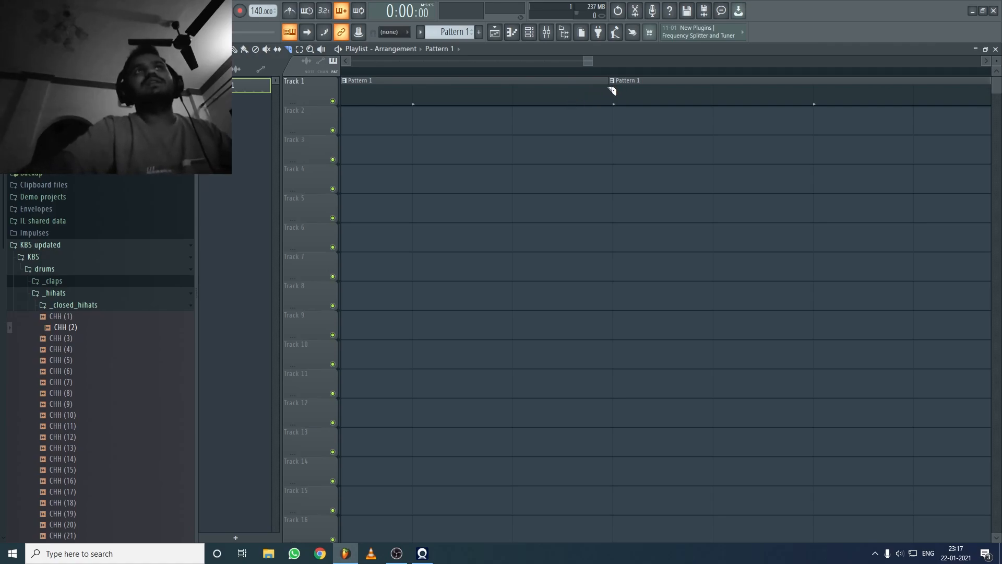
pyautogui.rightClick(634, 86)
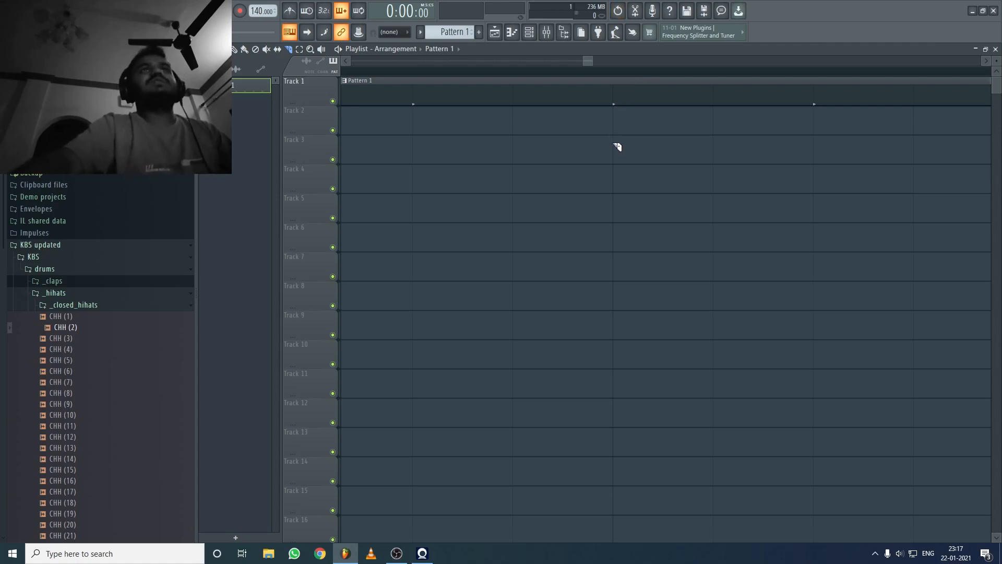
pyautogui.moveTo(617, 146); pyautogui.dragTo(620, 69)
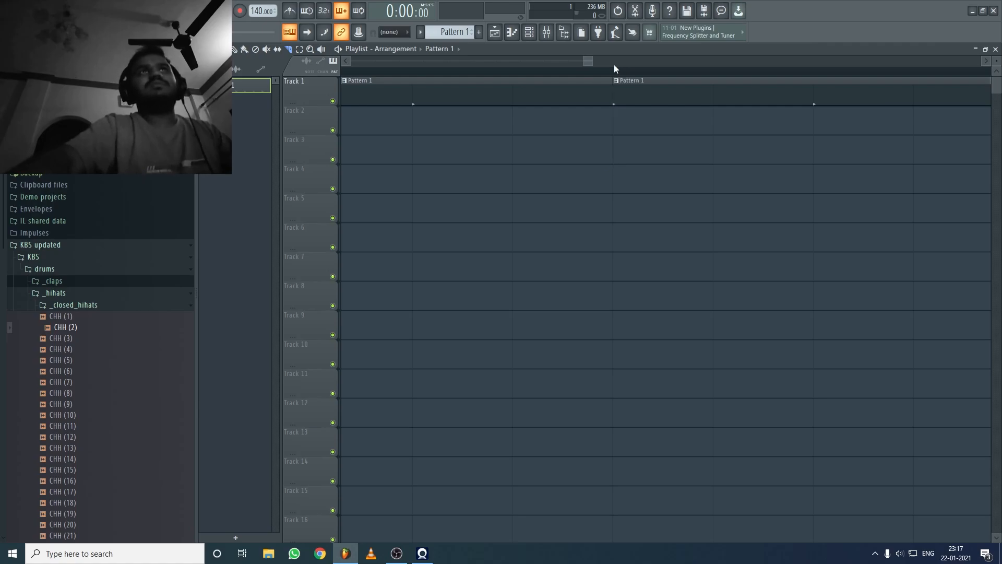
pyautogui.moveTo(527, 108); pyautogui.dragTo(513, 107)
pyautogui.moveTo(439, 133); pyautogui.dragTo(415, 132)
# - Delete the two short slices just before the final piece of the Pattern 1 clip in bar 10
pyautogui.scroll(5, 494, 92)
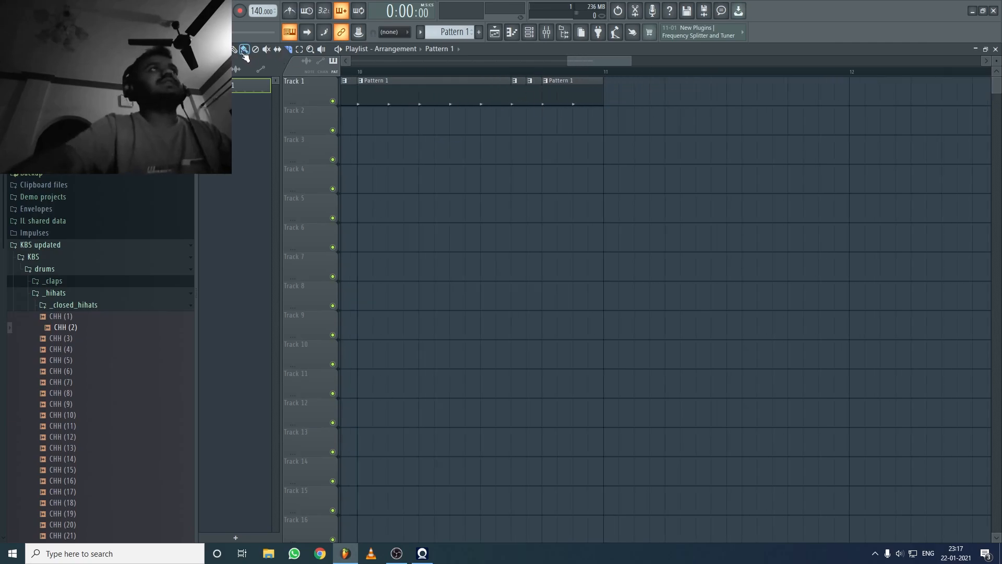
pyautogui.scroll(5, 536, 91)
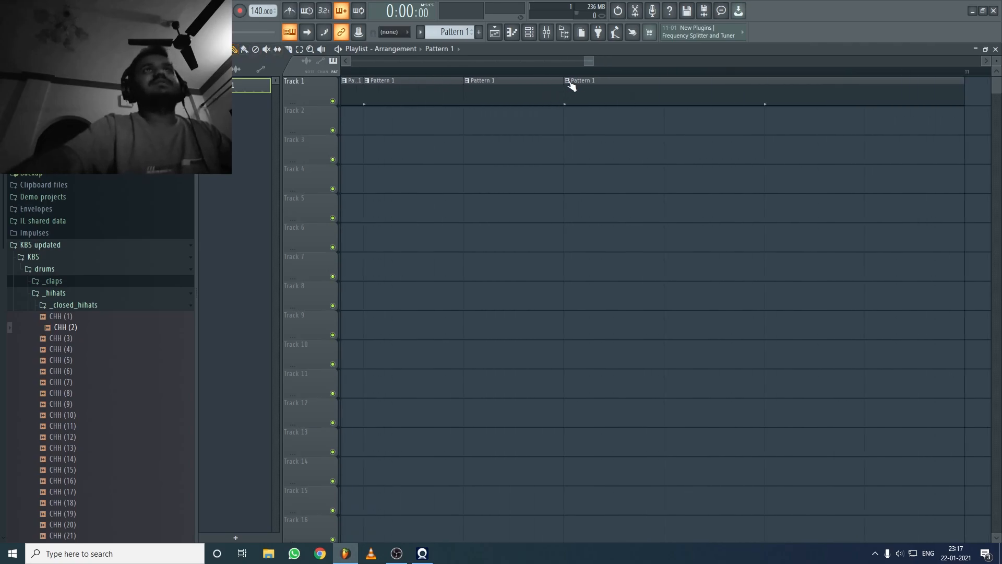
pyautogui.scroll(-5, 574, 73)
pyautogui.rightClick(565, 96)
pyautogui.rightClick(554, 96)
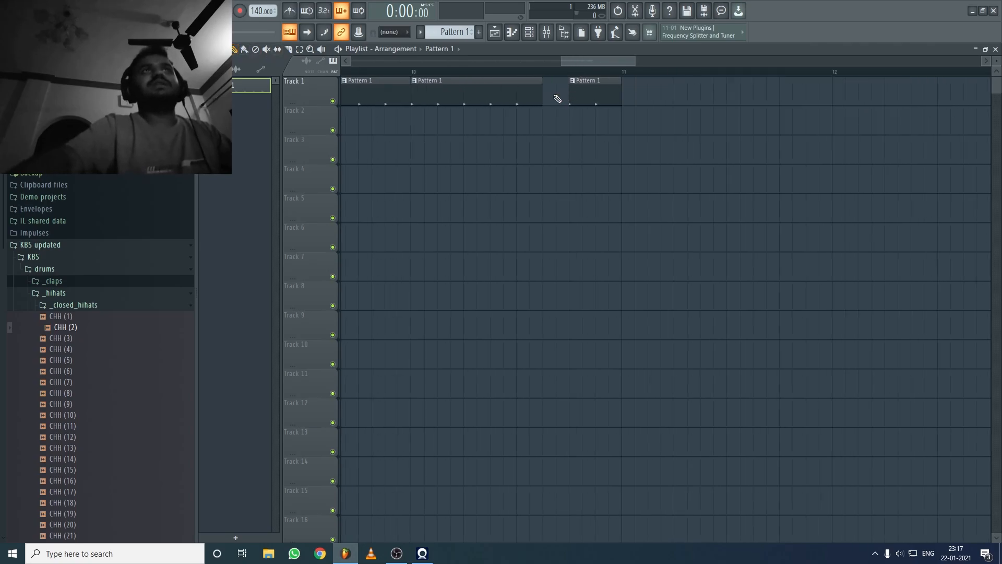
pyautogui.scroll(-4, 539, 74)
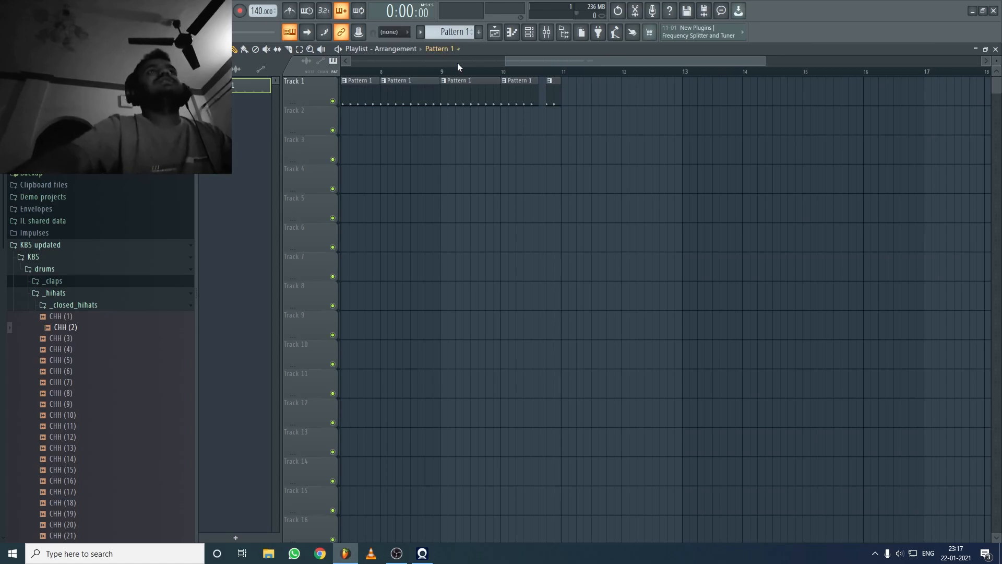
pyautogui.scroll(-5, 465, 72)
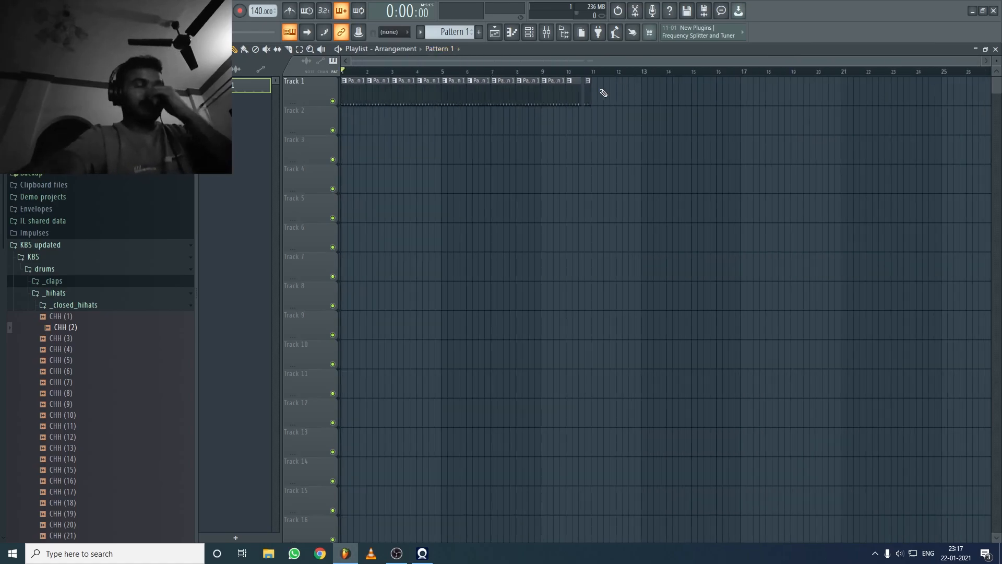
# - Select all clips in the playlist, delete them, and undo the deletion
pyautogui.click(299, 48)
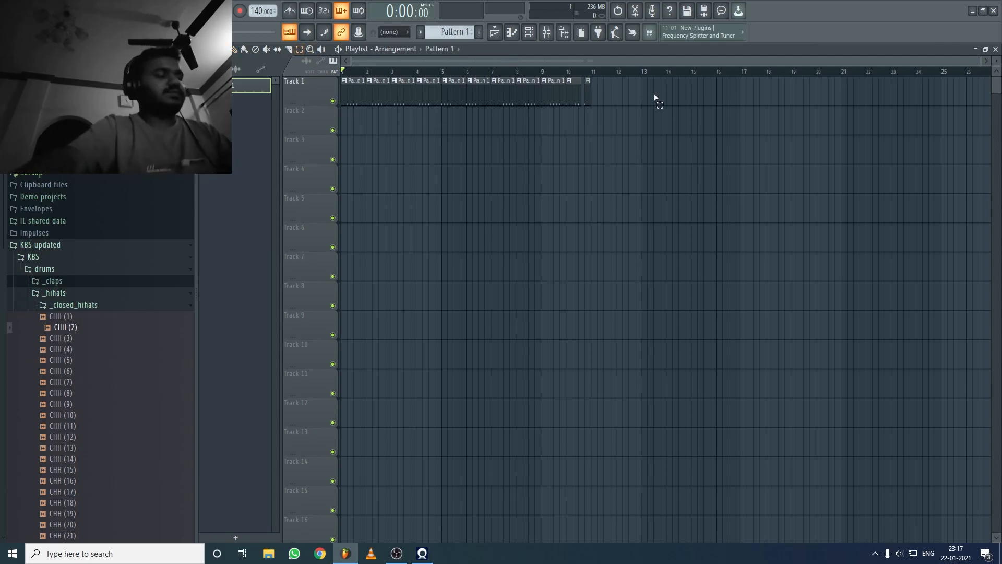
pyautogui.hotkey('ctrl', 'a')
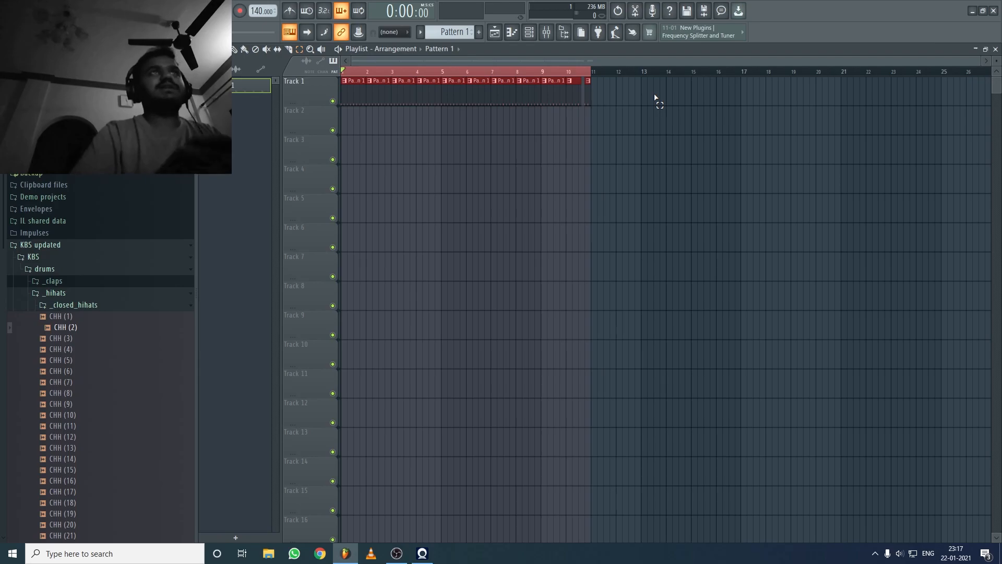
pyautogui.press('Delete')
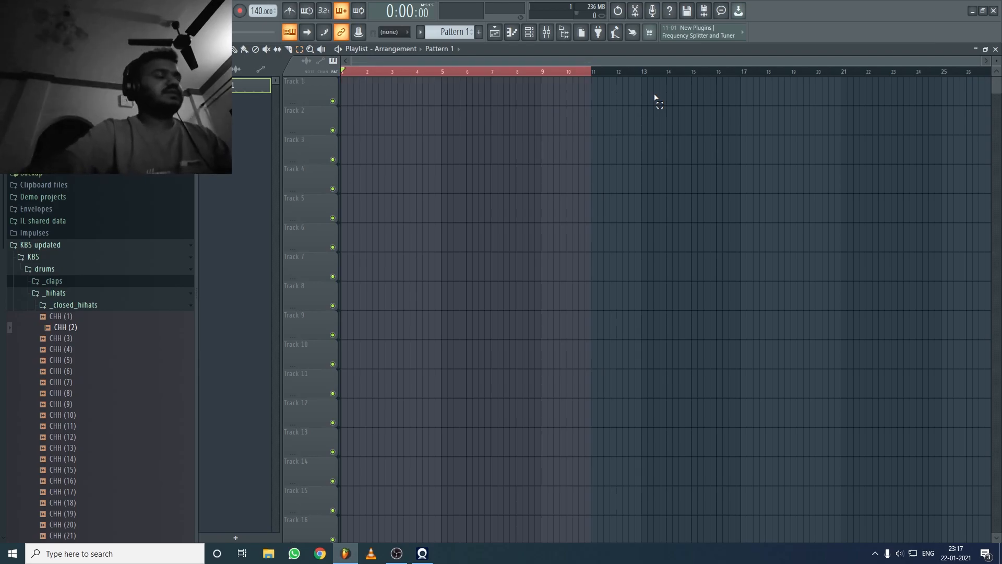
pyautogui.hotkey('ctrl', 'z')
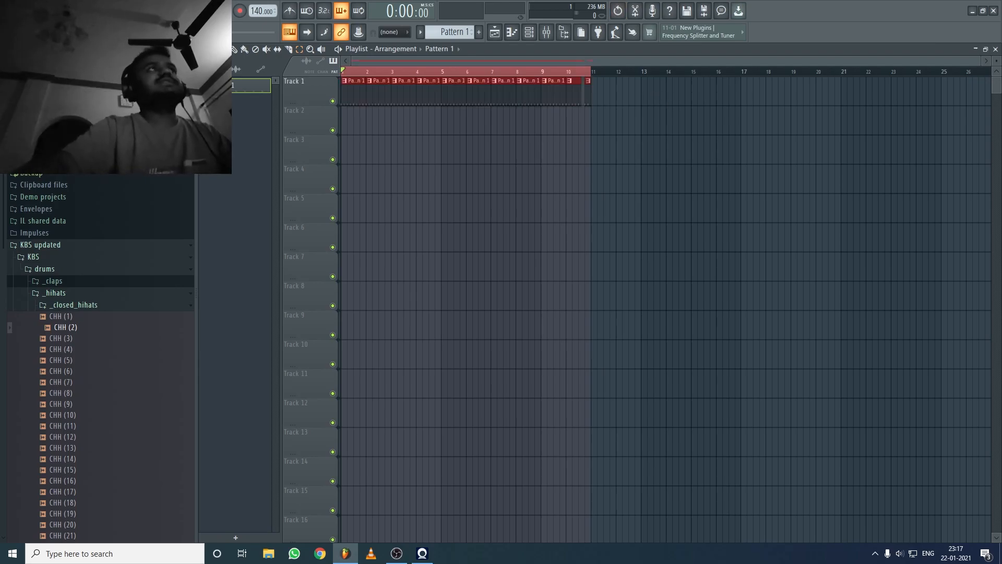
# - Select all Track 1 clips in the playlist and duplicate the row onto Tracks 2, 4, 7, 8, 10 and 11
pyautogui.click(501, 72)
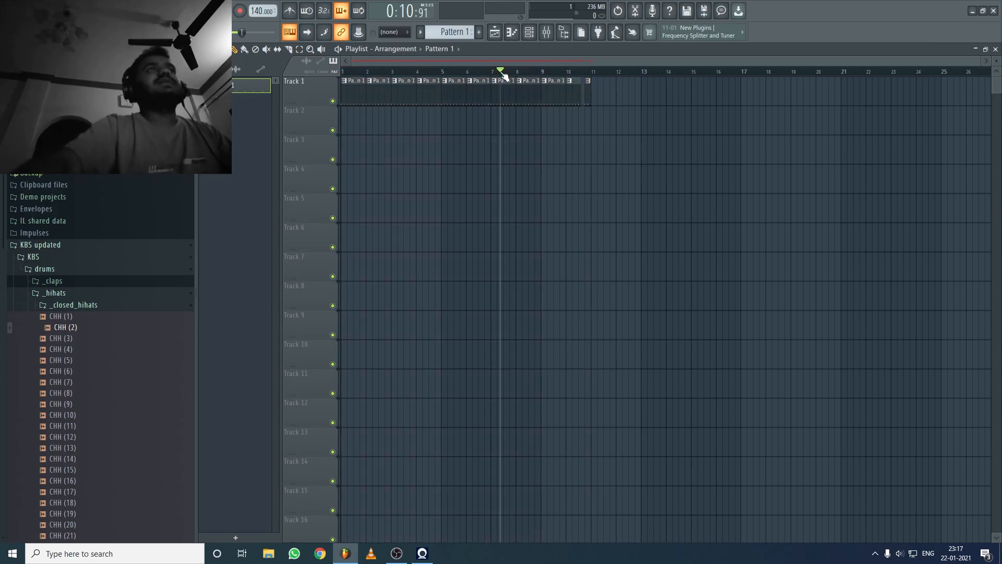
pyautogui.hotkey('ctrl', 'a')
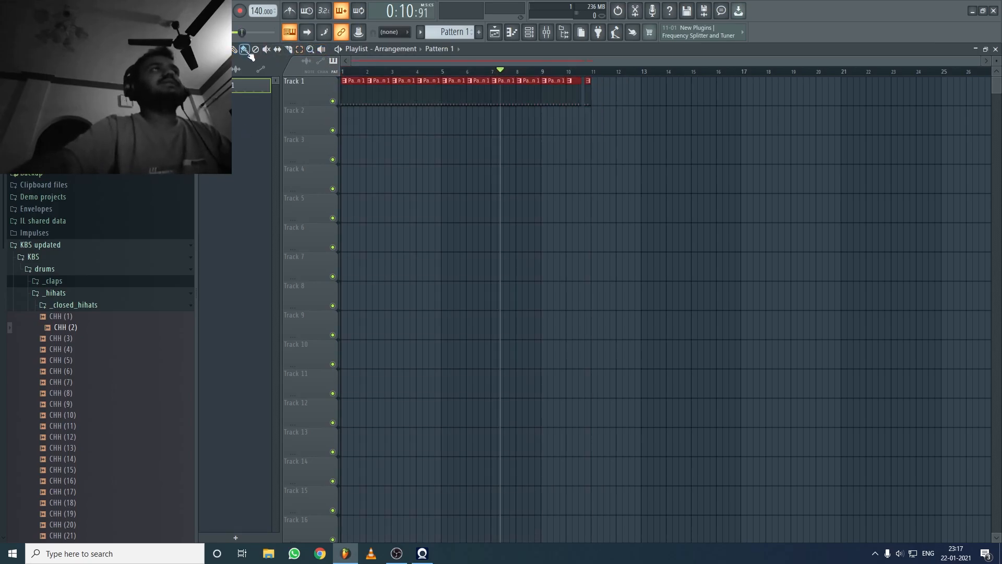
pyautogui.moveTo(404, 97); pyautogui.dragTo(399, 125)
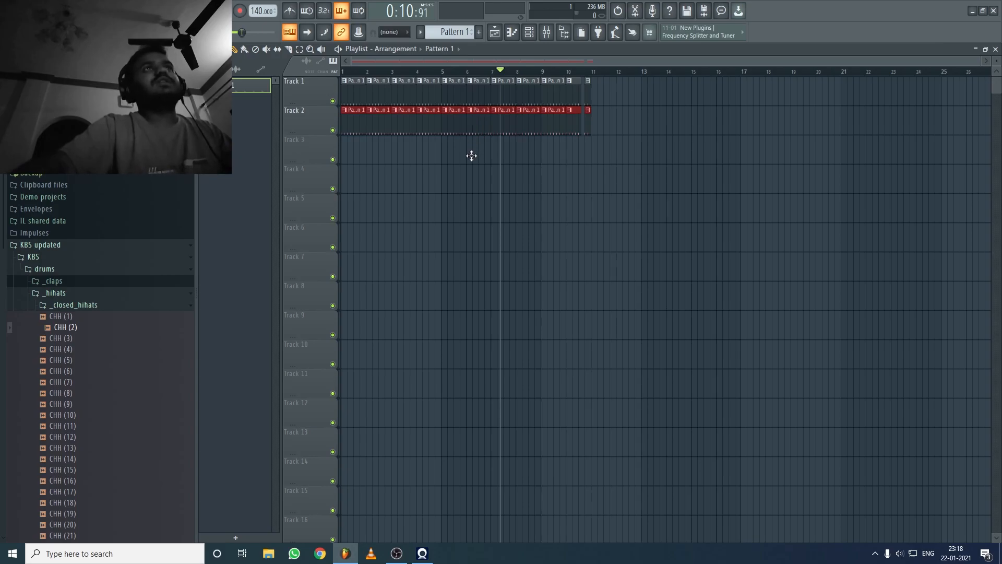
pyautogui.moveTo(469, 208); pyautogui.dragTo(470, 231)
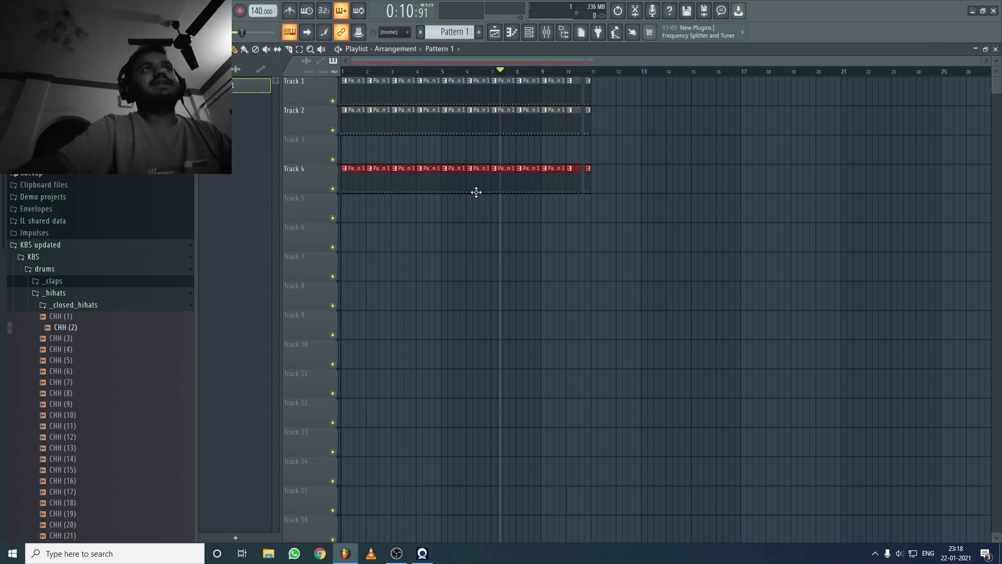
pyautogui.moveTo(479, 161); pyautogui.dragTo(356, 315)
pyautogui.moveTo(423, 294); pyautogui.dragTo(414, 405)
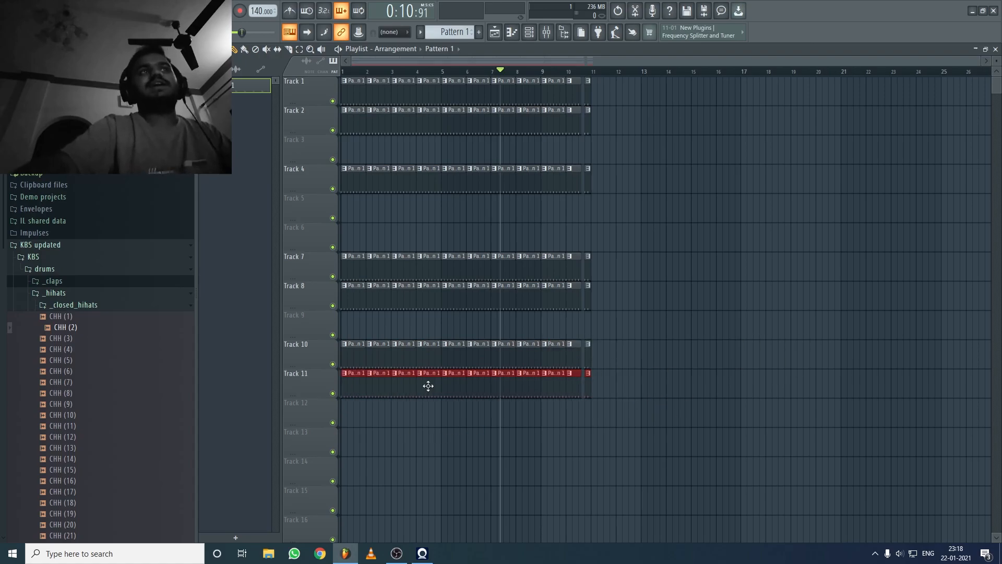
# - Open the Pattern 1 clip's piano roll and switch to the piano roll of the CHH (2) channel
pyautogui.click(491, 123)
pyautogui.doubleClick(491, 124)
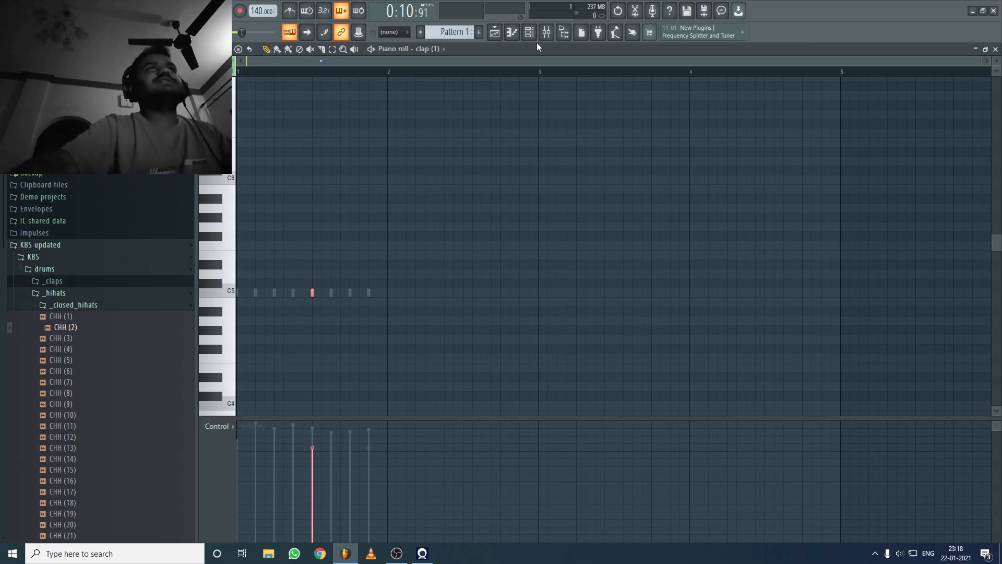
pyautogui.click(547, 32)
pyautogui.rightClick(514, 192)
pyautogui.click(548, 197)
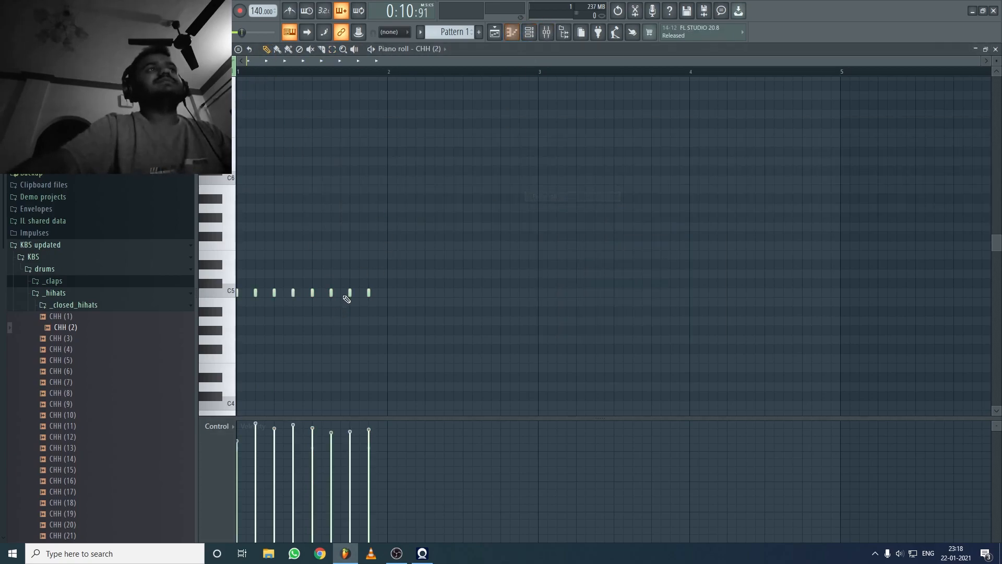
# - Select all CHH (2) notes in bar 1 of the piano roll and clone them into the following bars
pyautogui.click(332, 49)
pyautogui.moveTo(511, 214); pyautogui.dragTo(137, 321)
pyautogui.click(266, 49)
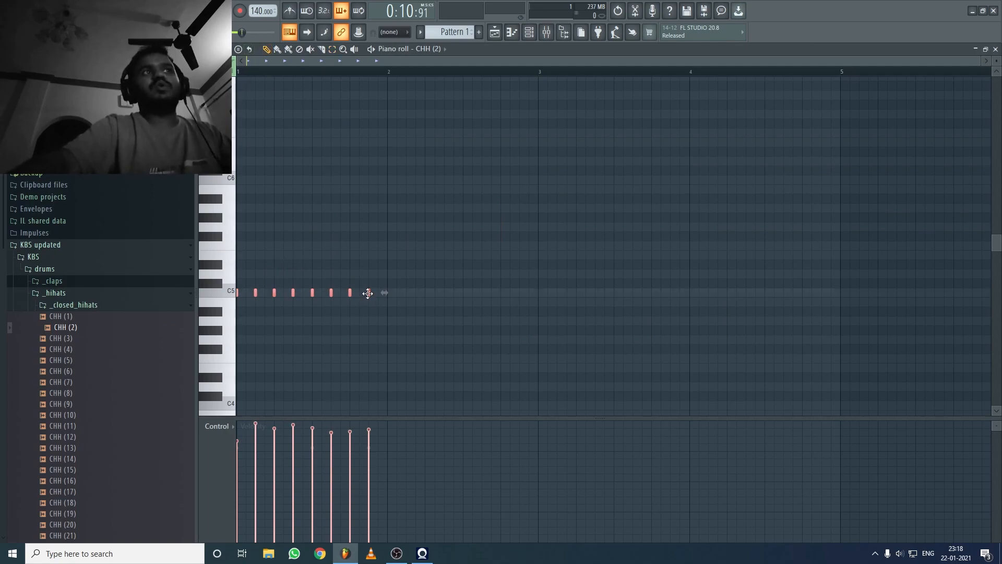
pyautogui.keyDown('shift'); pyautogui.moveTo(368, 292); pyautogui.dragTo(680, 302); pyautogui.keyUp('shift')
# - Delete the eight cloned CHH (2) notes in bar 3, keeping the notes in bars 1 and 2
pyautogui.rightClick(679, 303)
pyautogui.rightClick(661, 302)
pyautogui.rightClick(567, 302)
pyautogui.rightClick(548, 302)
pyautogui.rightClick(586, 303)
pyautogui.rightClick(604, 303)
pyautogui.rightClick(623, 302)
pyautogui.rightClick(642, 303)
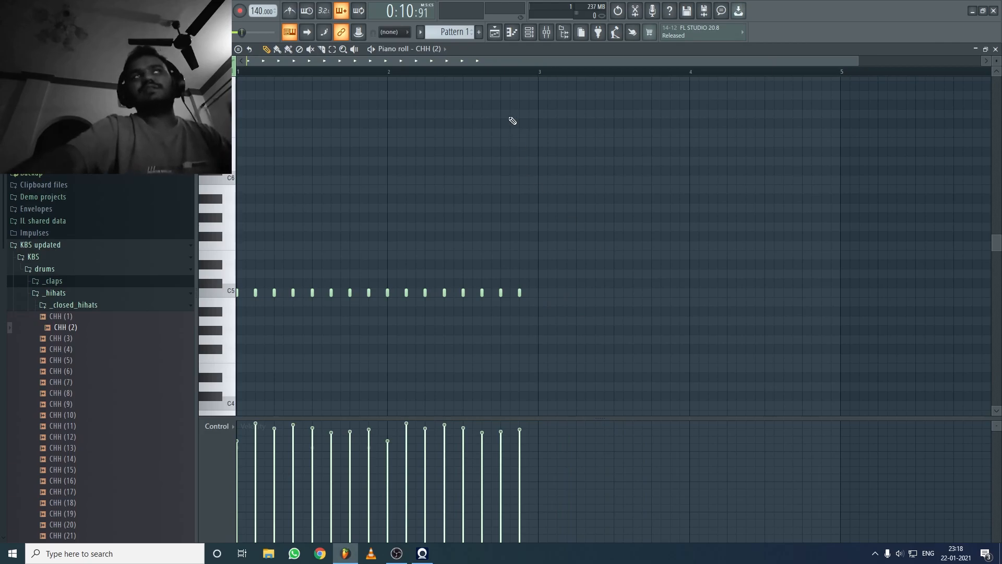
# - Return to the playlist, select all clips on Tracks 7 and 8, and delete them
pyautogui.click(494, 32)
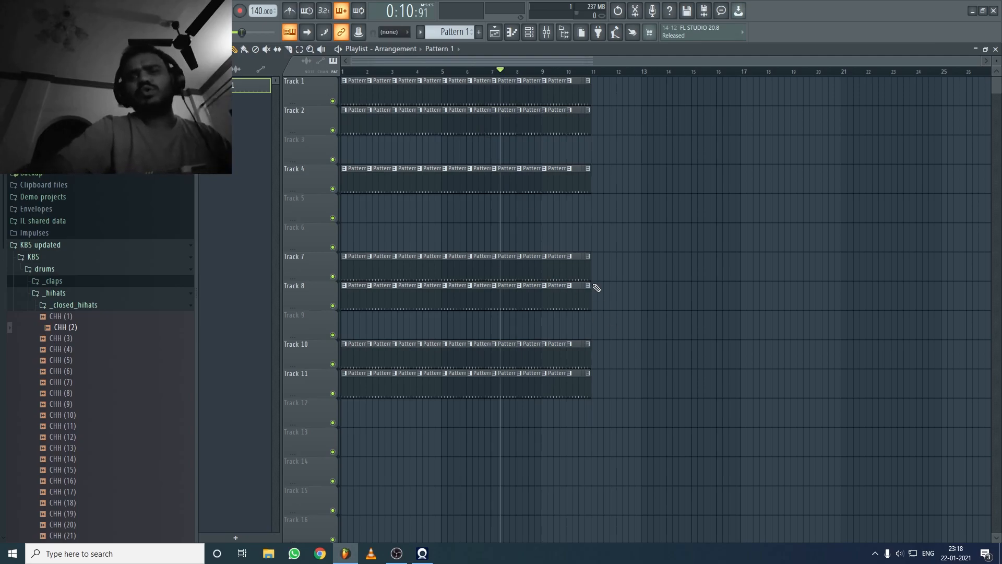
pyautogui.moveTo(677, 224); pyautogui.dragTo(337, 290)
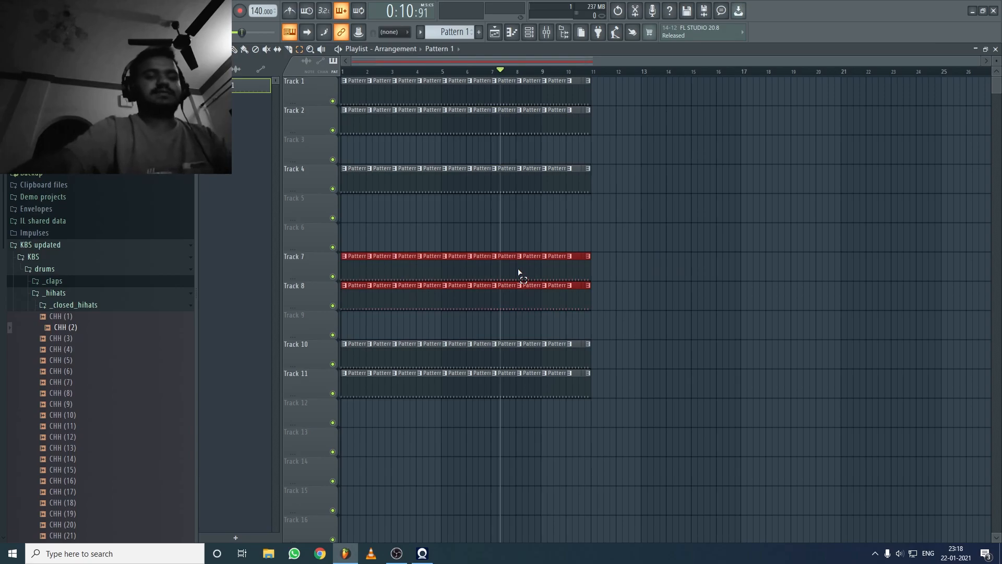
pyautogui.press('Delete')
# - Erase the duplicated Pattern 1 clips on Tracks 10, 11, 4 and 2, leaving only the Track 1 row
pyautogui.press('p')
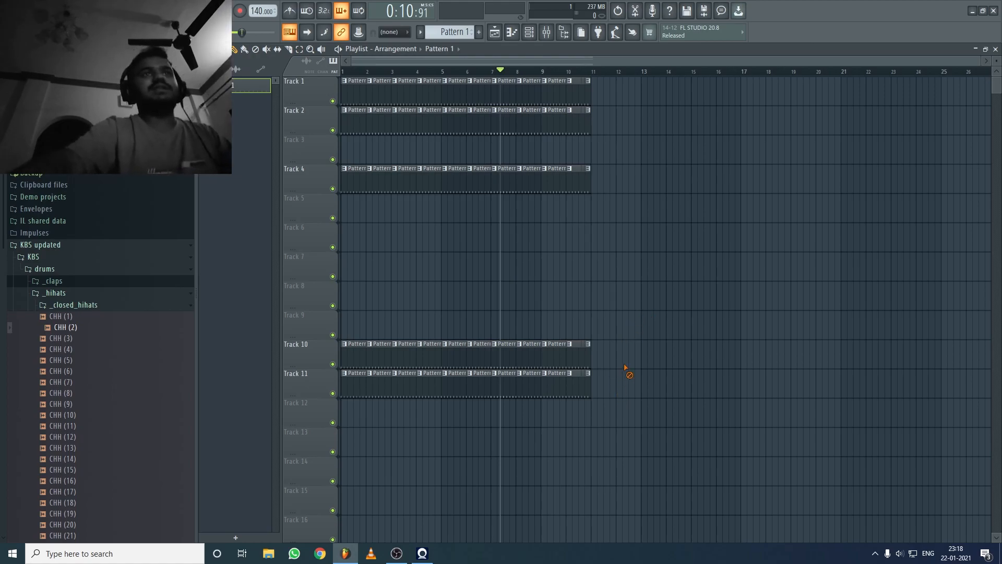
pyautogui.moveTo(589, 365)
pyautogui.mouseDown()
pyautogui.moveTo(454, 359)
pyautogui.moveTo(358, 371)
pyautogui.moveTo(474, 398)
pyautogui.moveTo(635, 390)
pyautogui.mouseUp()
pyautogui.moveTo(638, 190); pyautogui.dragTo(367, 185)
pyautogui.moveTo(614, 128); pyautogui.dragTo(360, 134)
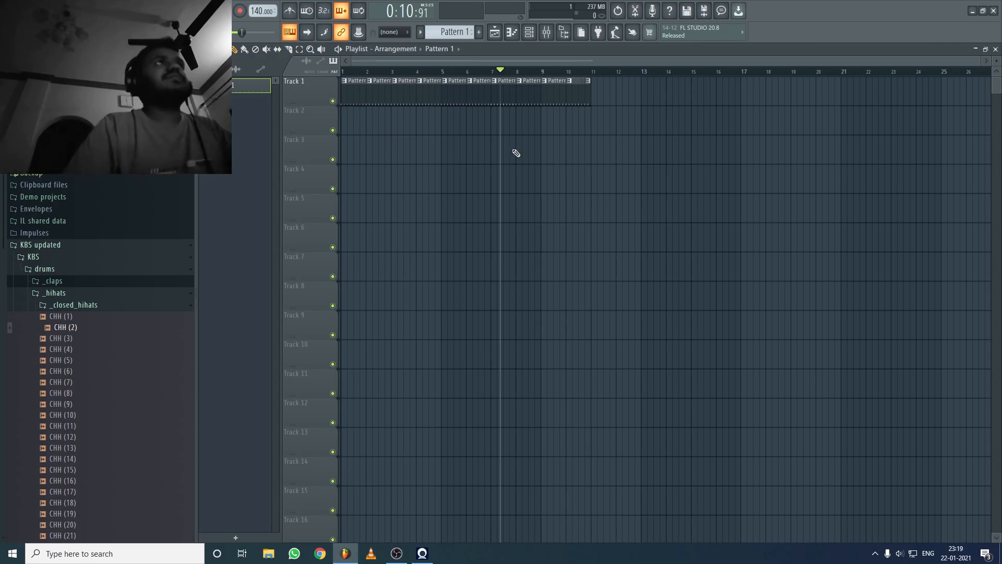
# - Rename mixer track 10 as hi hat and give it the pale violet red colour #943254
pyautogui.click(547, 33)
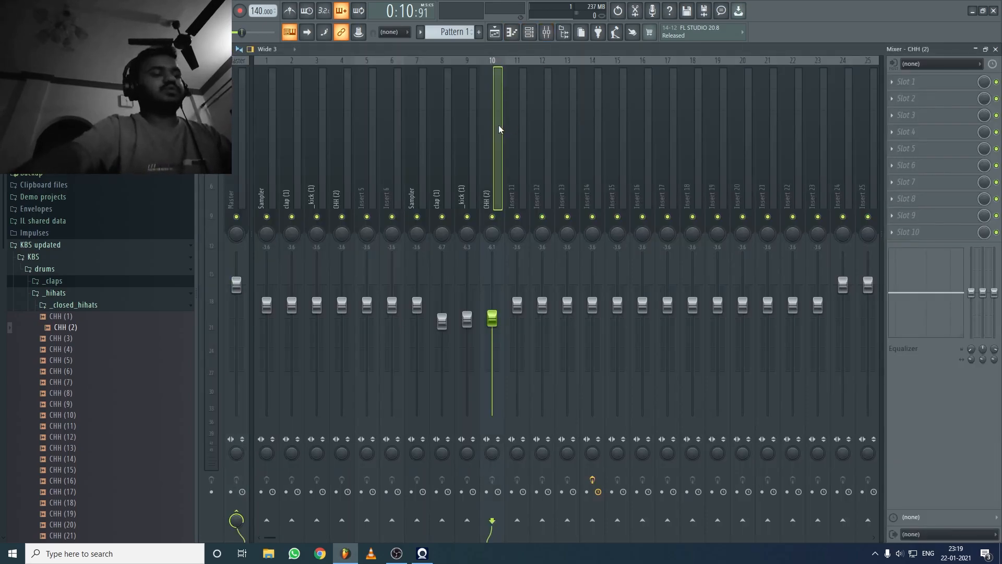
pyautogui.doubleClick(499, 128)
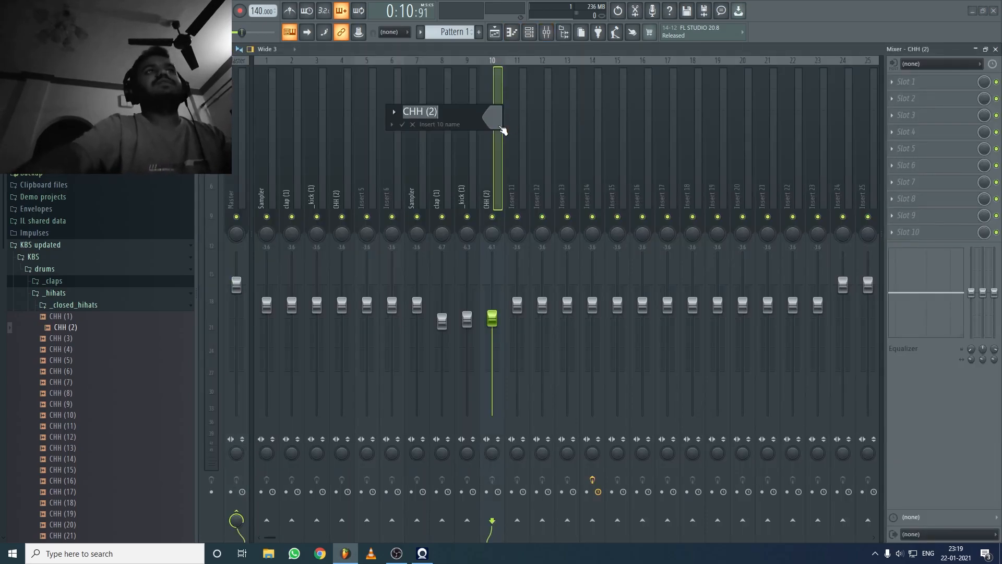
pyautogui.write('hi')
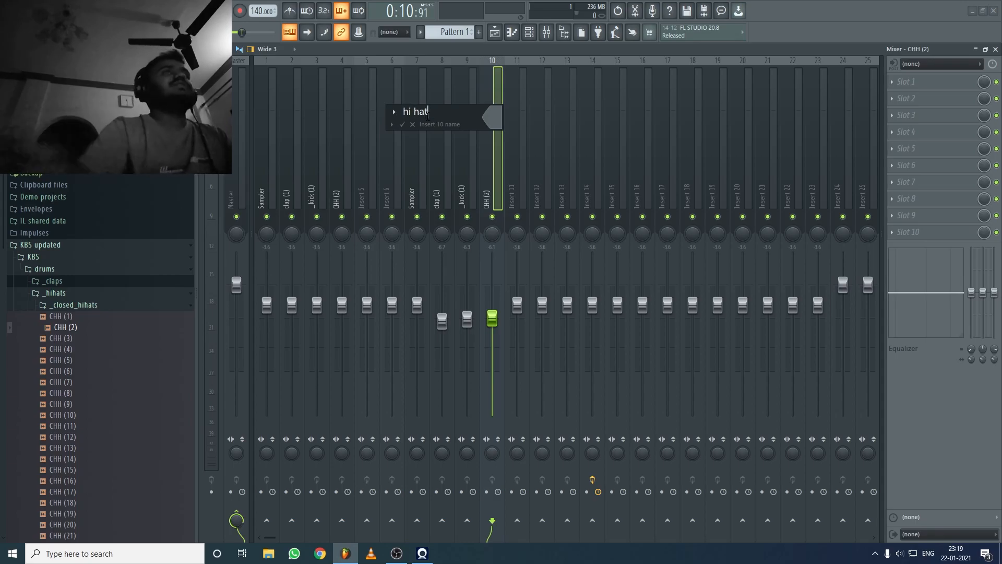
pyautogui.write(' hat')
pyautogui.click(495, 124)
pyautogui.click(574, 181)
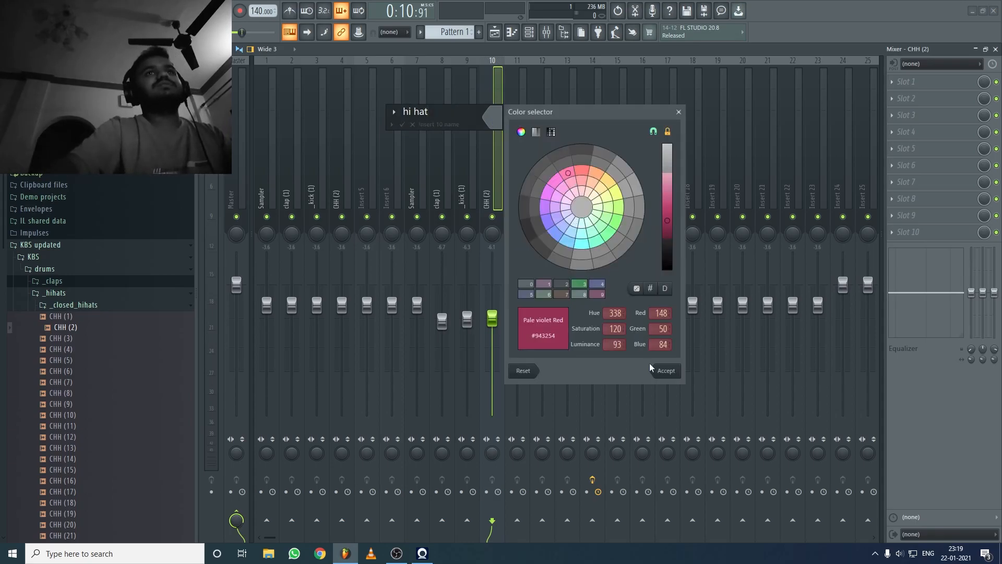
pyautogui.click(663, 373)
pyautogui.click(412, 125)
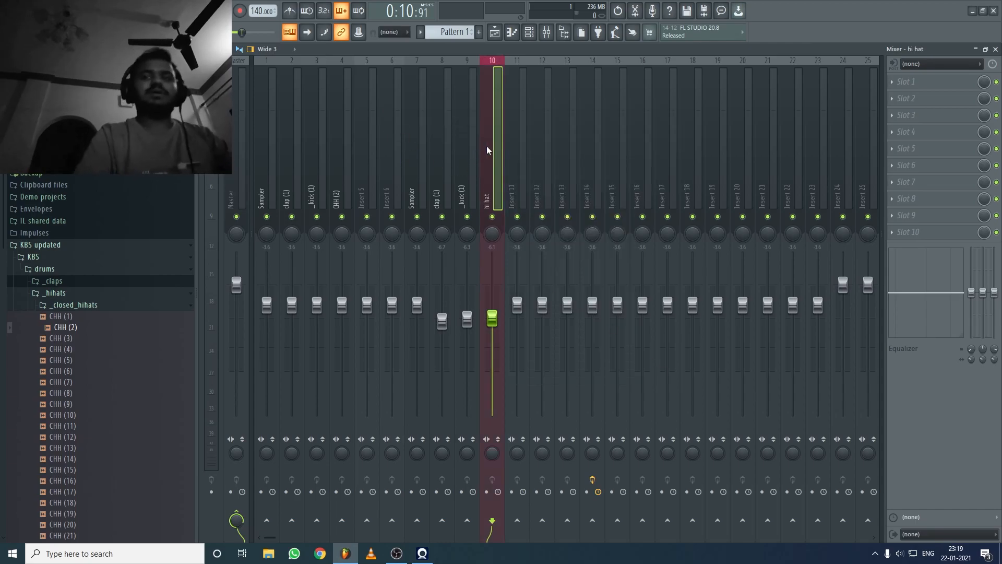
# - Select mixer tracks 8 to 11 together, rename all four as drums, and colour them pale violet red
pyautogui.scroll(-5, 741, 187)
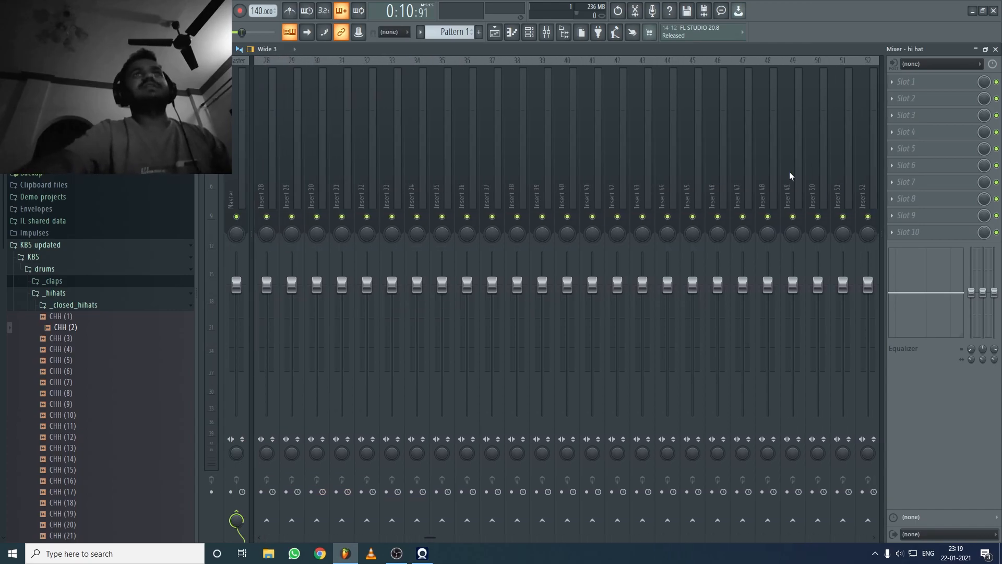
pyautogui.scroll(5, 660, 128)
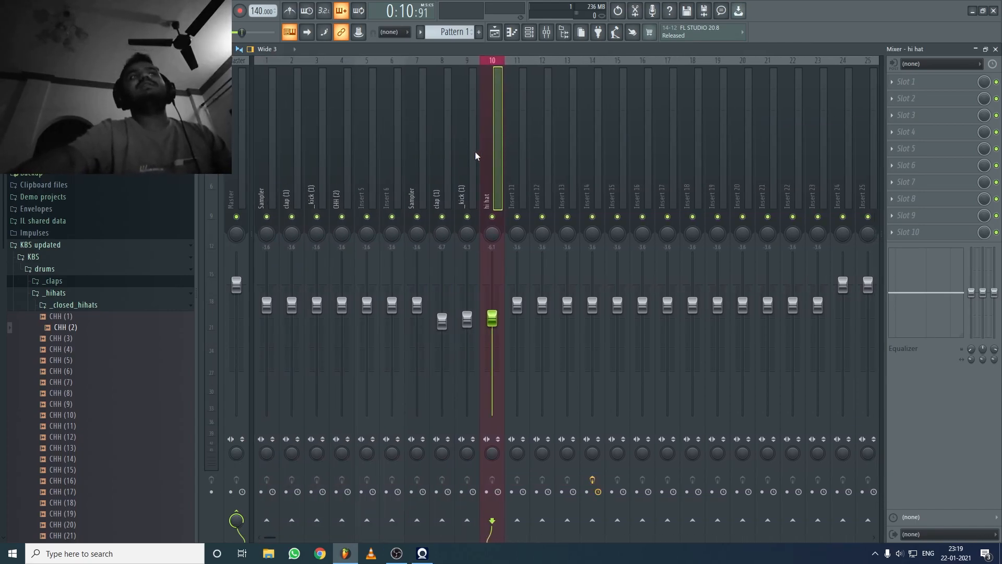
pyautogui.click(439, 159)
pyautogui.moveTo(442, 136); pyautogui.dragTo(500, 141)
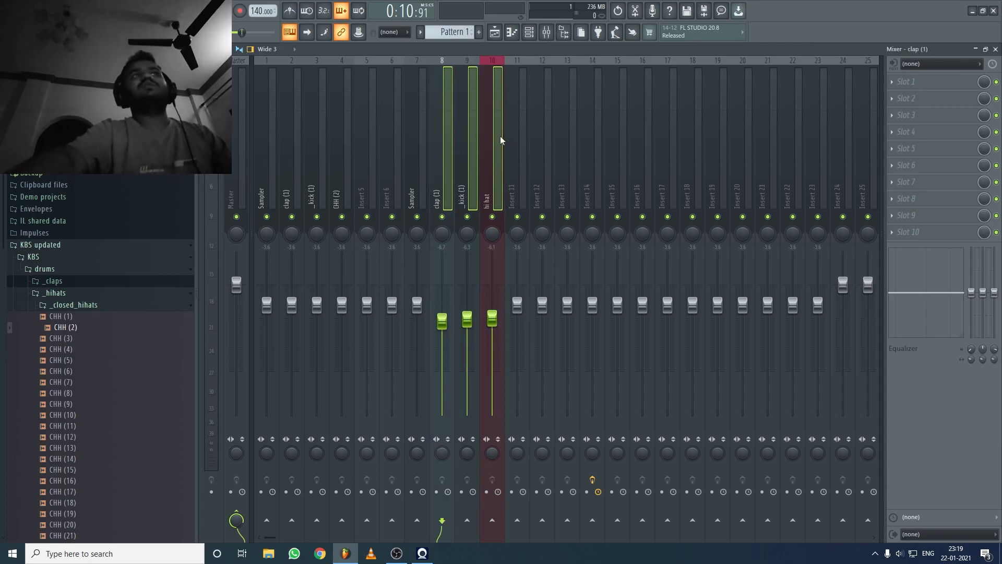
pyautogui.click(445, 118)
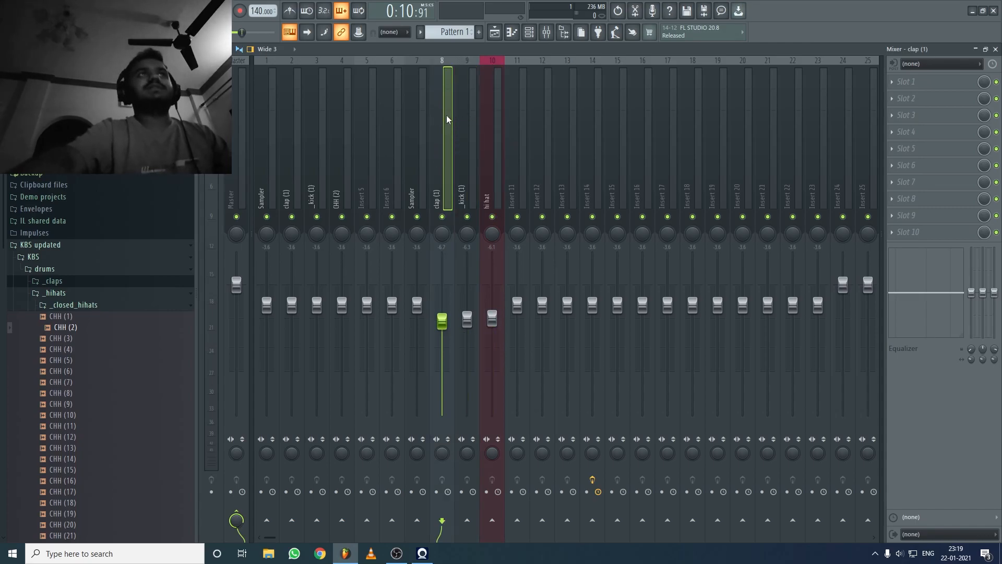
pyautogui.moveTo(447, 119); pyautogui.dragTo(518, 134)
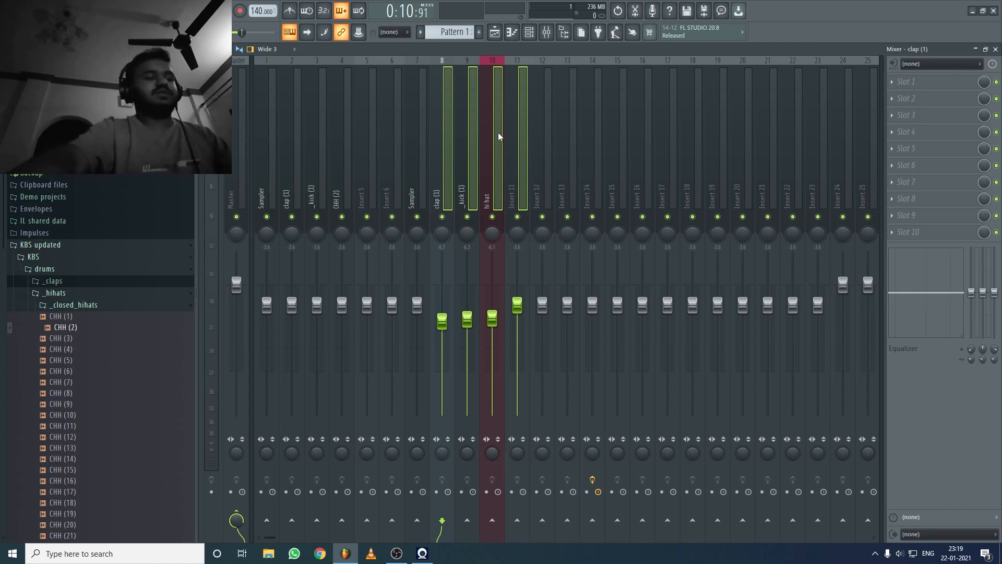
pyautogui.press('F2')
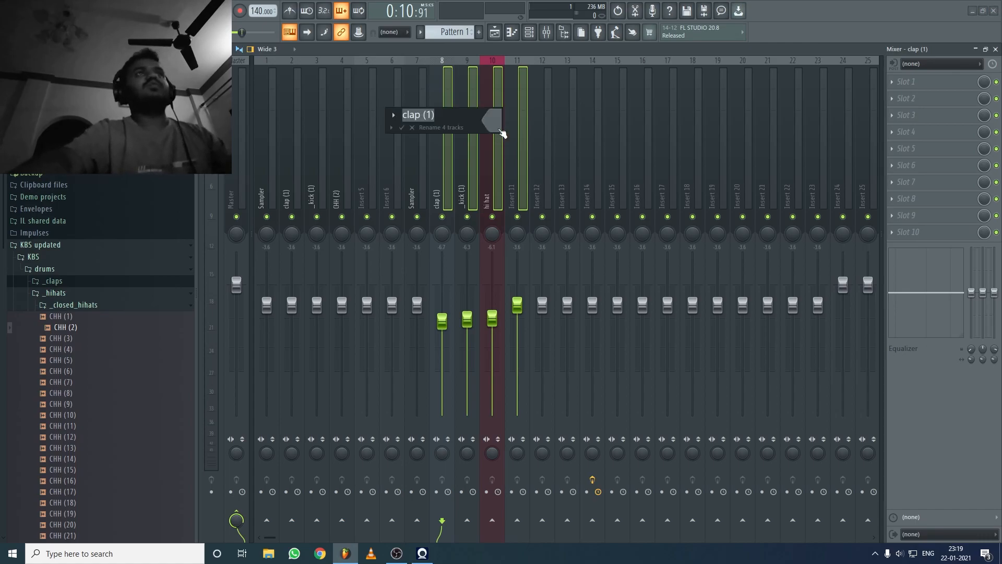
pyautogui.write('f')
pyautogui.write('drums')
pyautogui.click(490, 120)
pyautogui.click(567, 178)
pyautogui.click(665, 374)
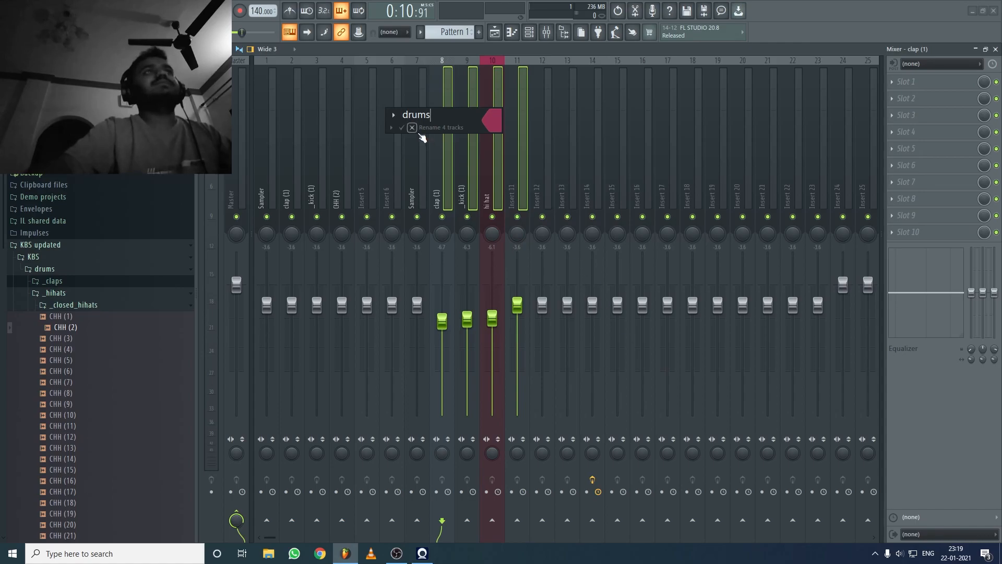
pyautogui.click(402, 127)
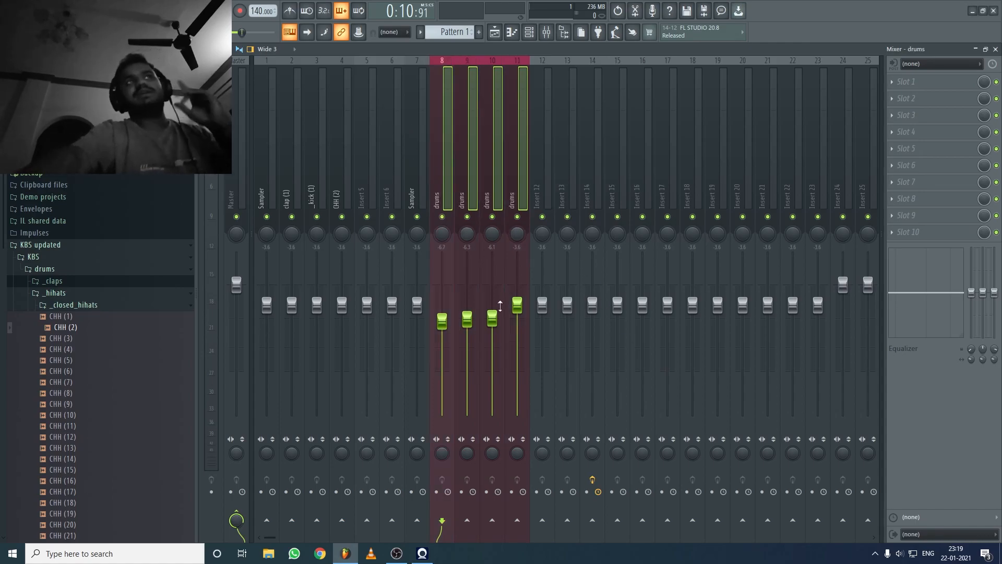
# - Look through the mixer and step between the coloured drums tracks 8 to 11
pyautogui.moveTo(427, 112); pyautogui.dragTo(515, 126)
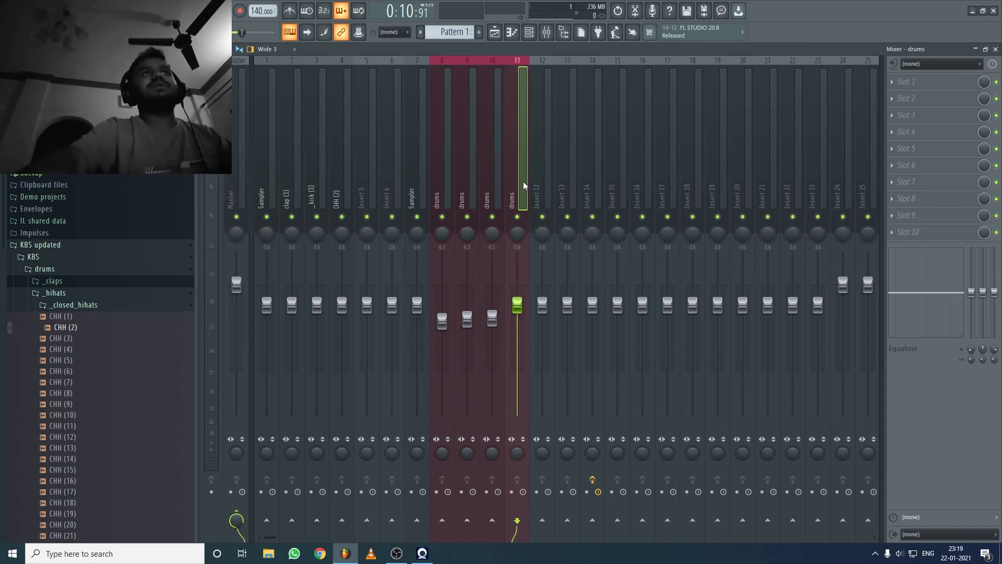
pyautogui.scroll(-10, 579, 172)
pyautogui.scroll(10, 609, 145)
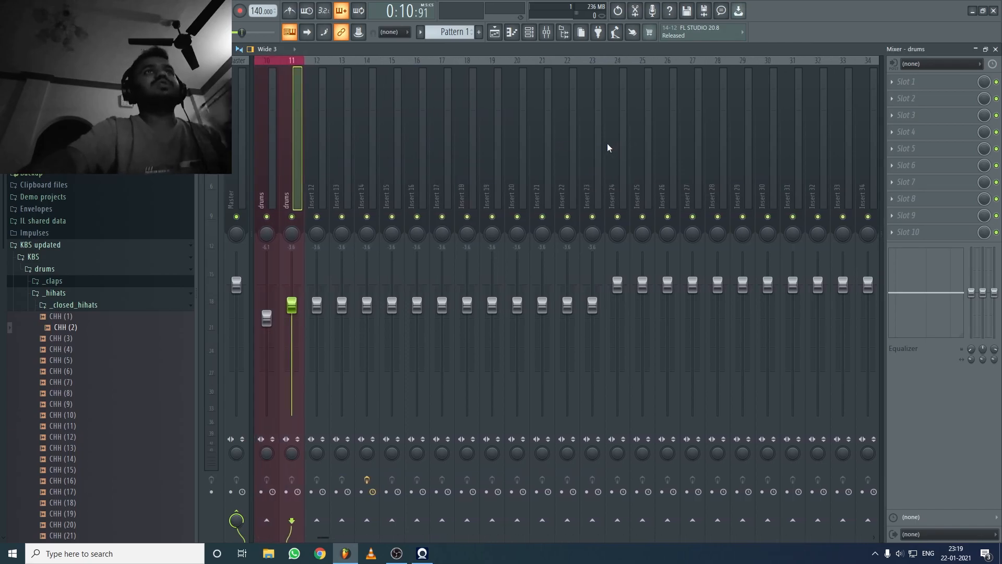
pyautogui.click(483, 124)
pyautogui.click(468, 124)
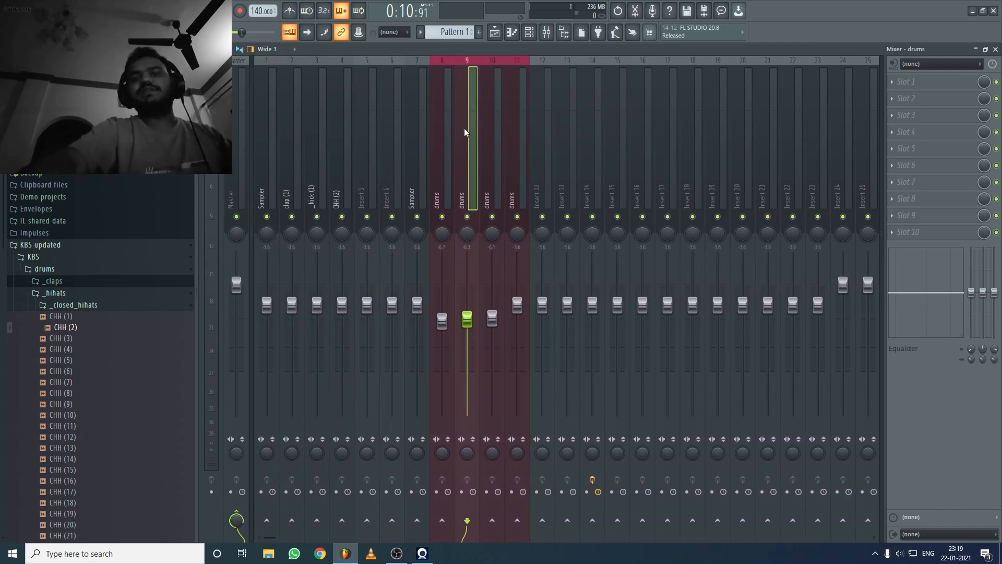
pyautogui.click(481, 104)
pyautogui.click(511, 100)
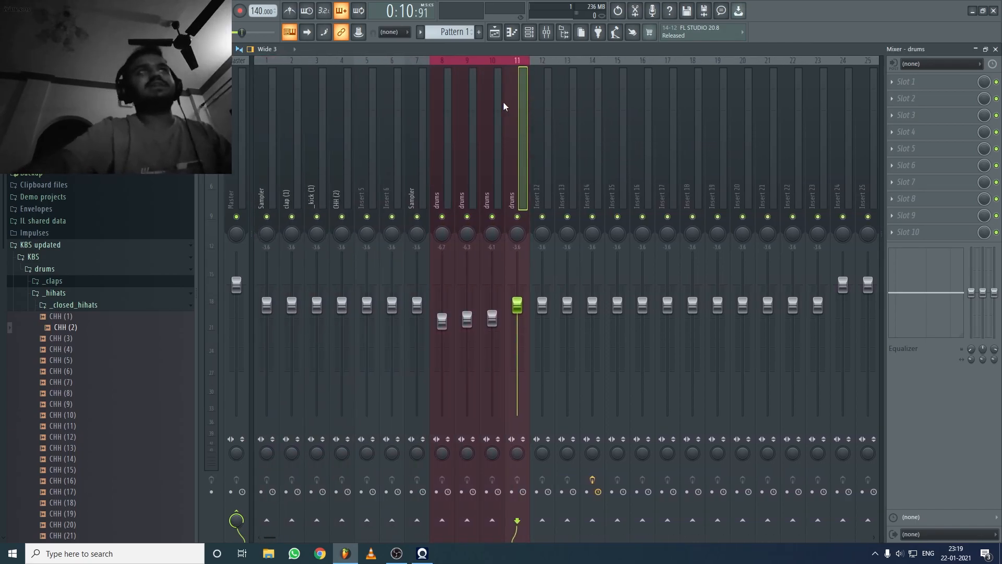
pyautogui.click(469, 107)
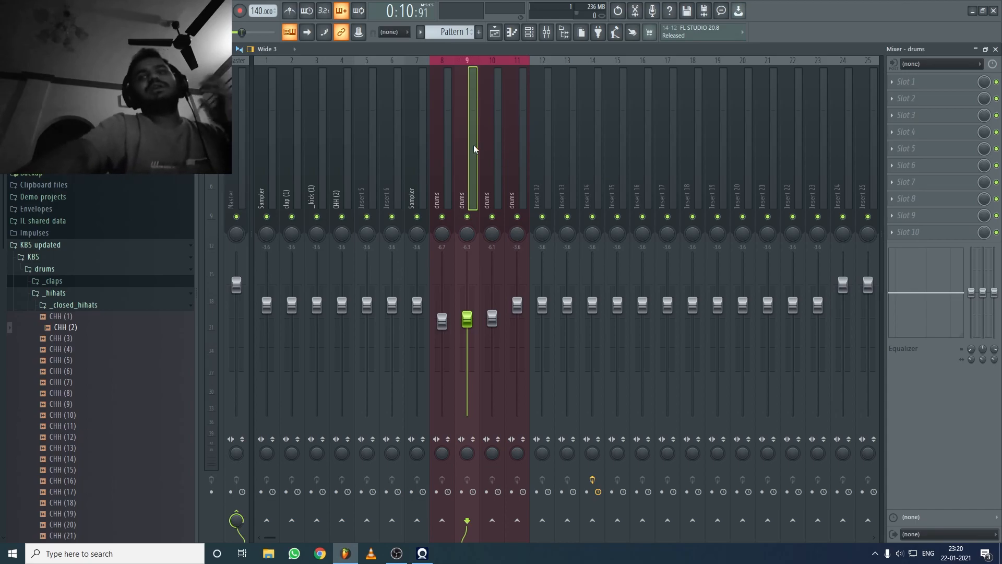
# - Play the pattern to see which mixer tracks carry signal, select drums track 10, and stop playback
pyautogui.click(345, 196)
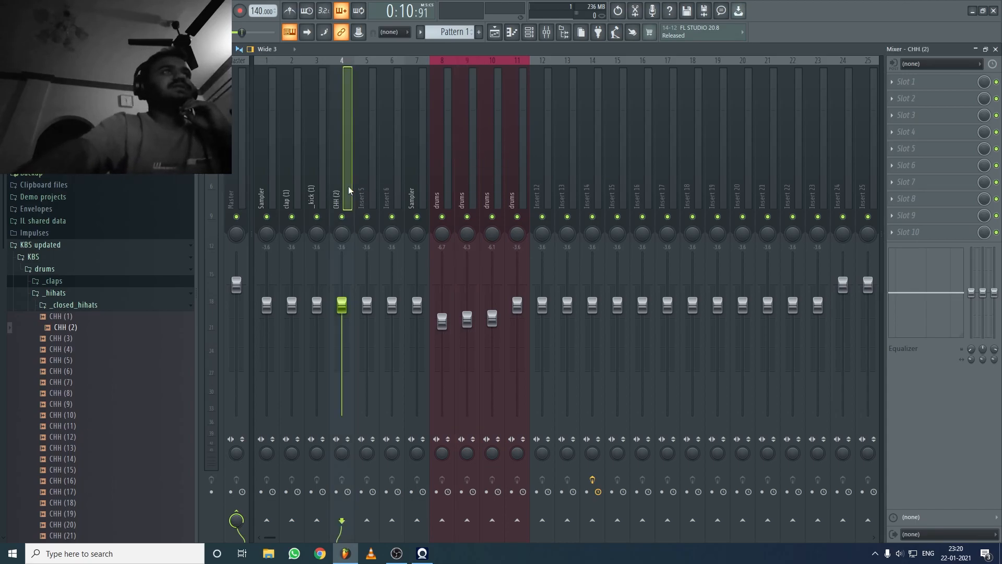
pyautogui.press('space')
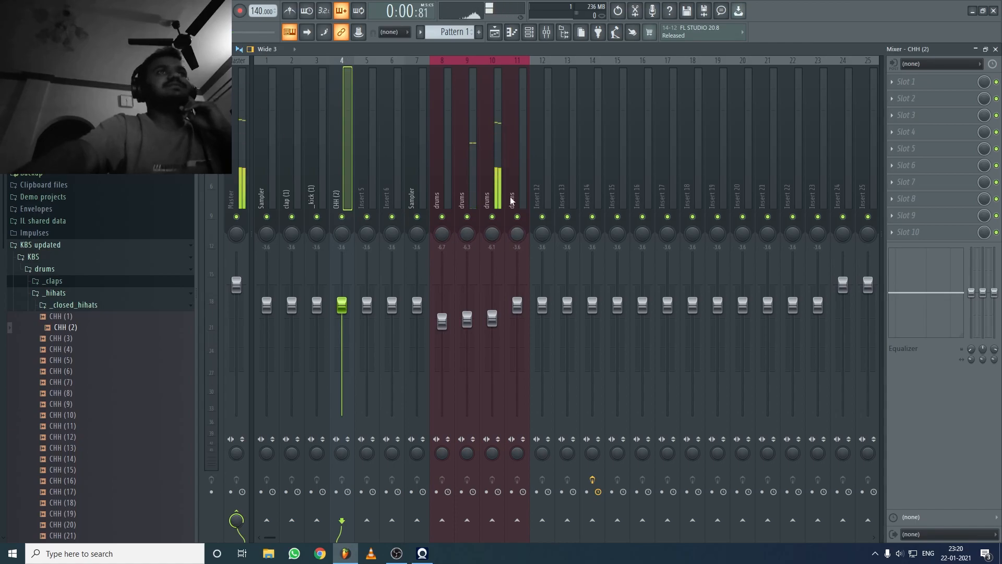
pyautogui.click(495, 186)
pyautogui.press('space')
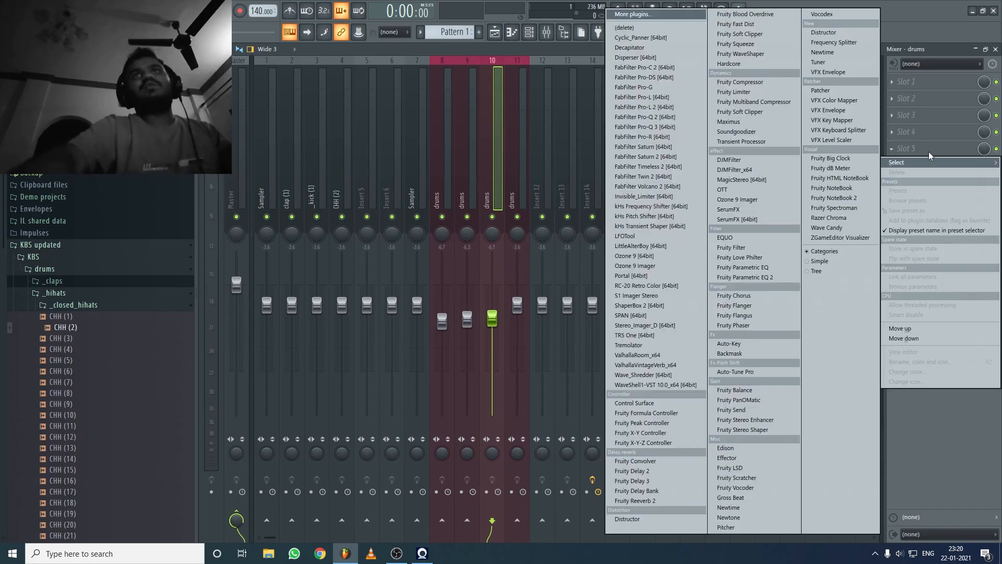
# - Add Fruity Parametric EQ 2 to slot 5 of drums track 10 and pull bands 1 and 2 down to cut the lows
pyautogui.click(907, 148)
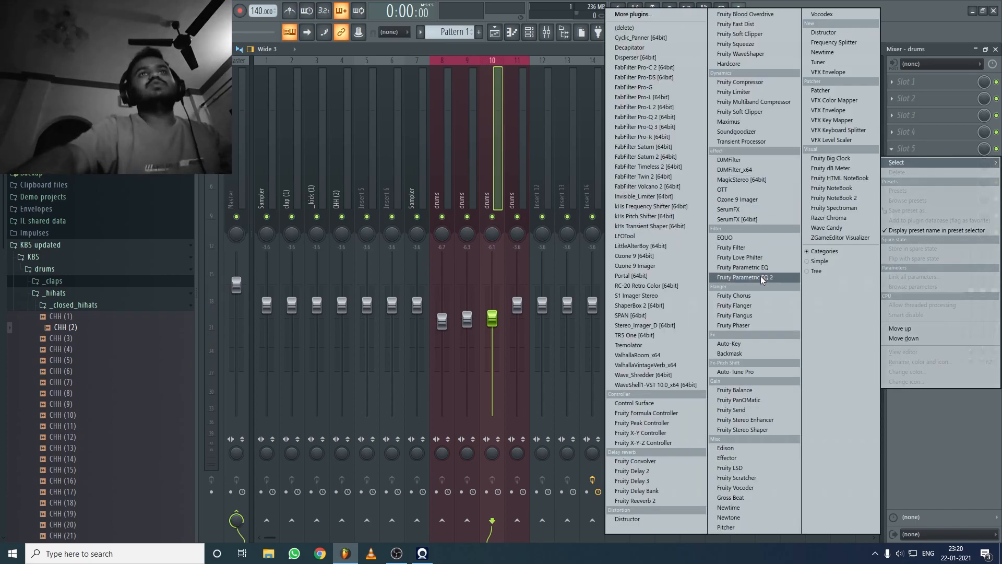
pyautogui.click(746, 278)
pyautogui.moveTo(307, 238); pyautogui.dragTo(336, 274)
pyautogui.moveTo(356, 249); pyautogui.dragTo(336, 274)
pyautogui.moveTo(347, 256); pyautogui.dragTo(305, 252)
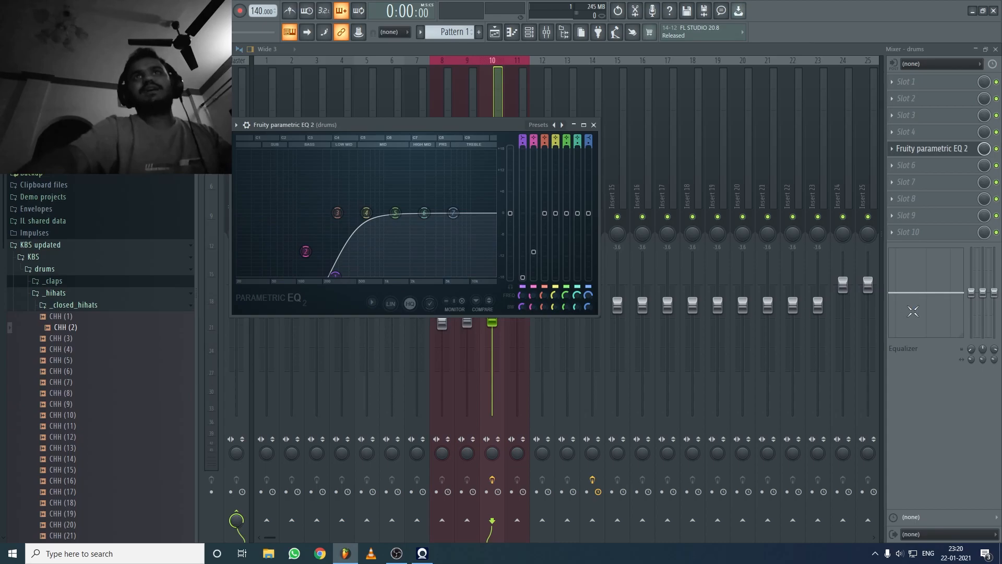
# - Set track 10's built-in equalizer to -18.0 at 90 Hz, -2.0 at 1.5k and -1.7 at 8.0k
pyautogui.click(974, 303)
pyautogui.moveTo(971, 293); pyautogui.dragTo(972, 338)
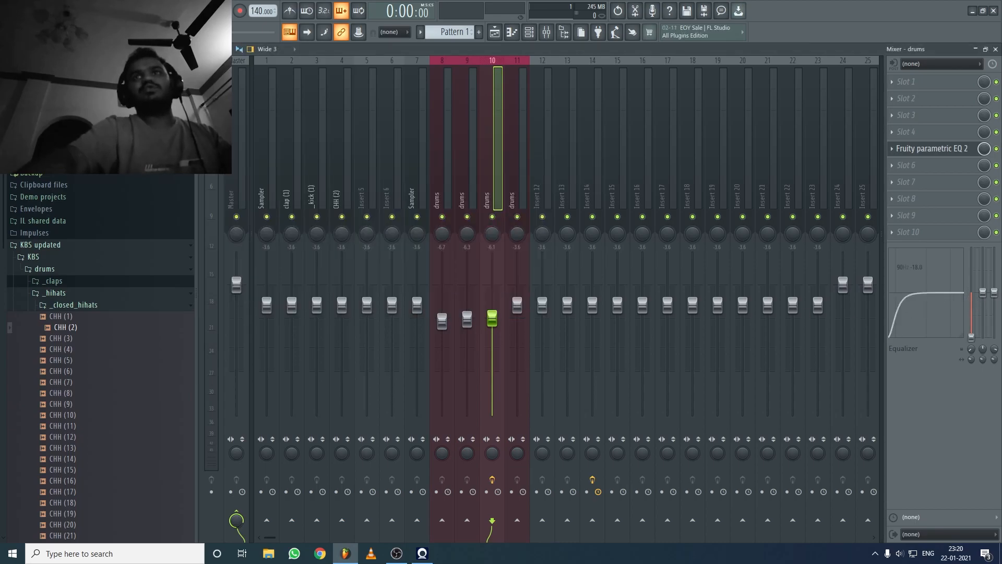
pyautogui.moveTo(984, 293); pyautogui.dragTo(994, 297)
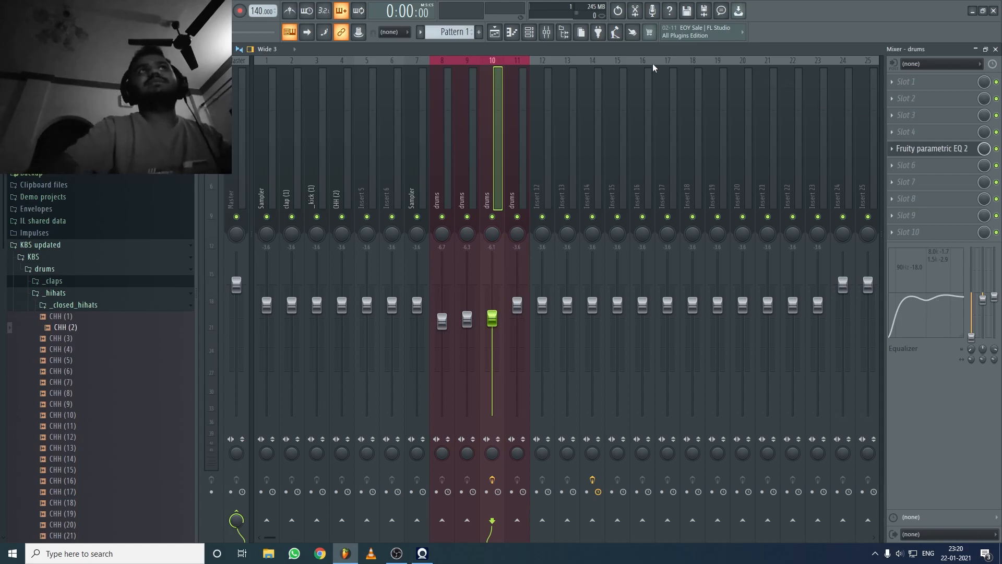
# - View the clap (1) channel's piano roll, and add clap hits to its step sequence at steps 21, 33 and 45
pyautogui.click(529, 32)
pyautogui.rightClick(509, 167)
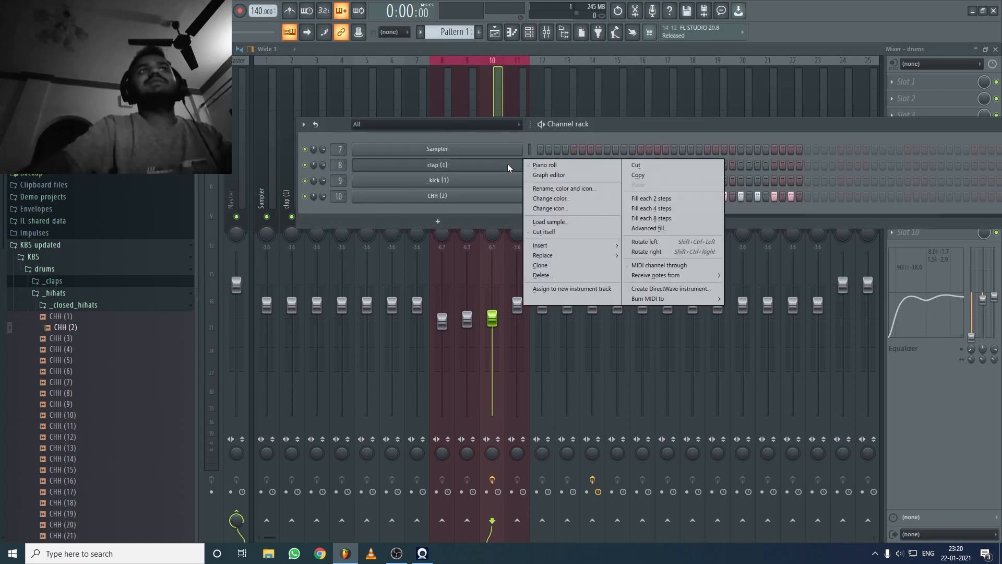
pyautogui.click(545, 165)
pyautogui.click(529, 32)
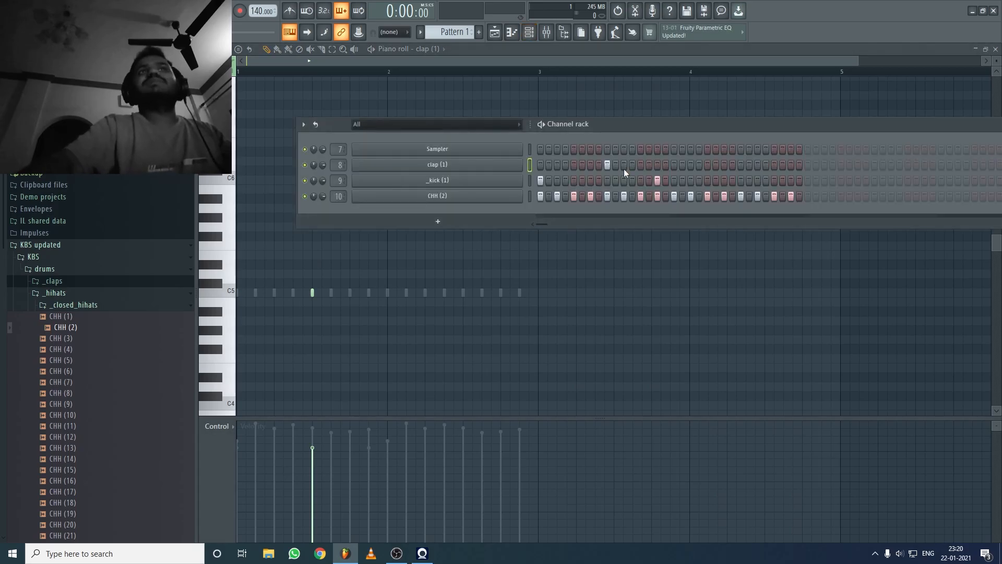
pyautogui.click(707, 165)
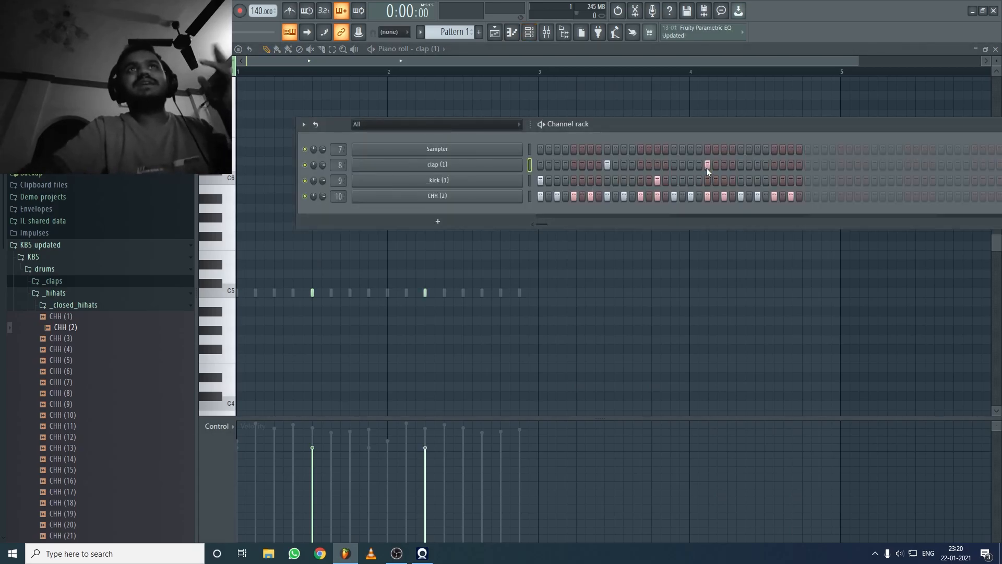
pyautogui.click(808, 165)
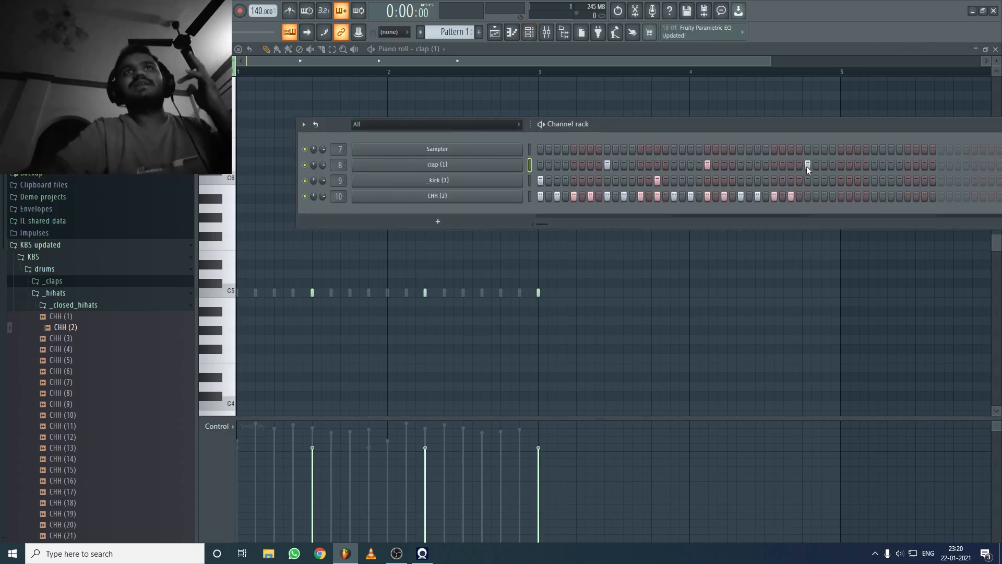
pyautogui.click(907, 165)
# - Reopen the clap (1) piano roll and delete every clap note after the first one
pyautogui.rightClick(512, 166)
pyautogui.click(542, 165)
pyautogui.rightClick(504, 163)
pyautogui.click(552, 164)
pyautogui.rightClick(425, 294)
pyautogui.rightClick(539, 294)
pyautogui.rightClick(652, 294)
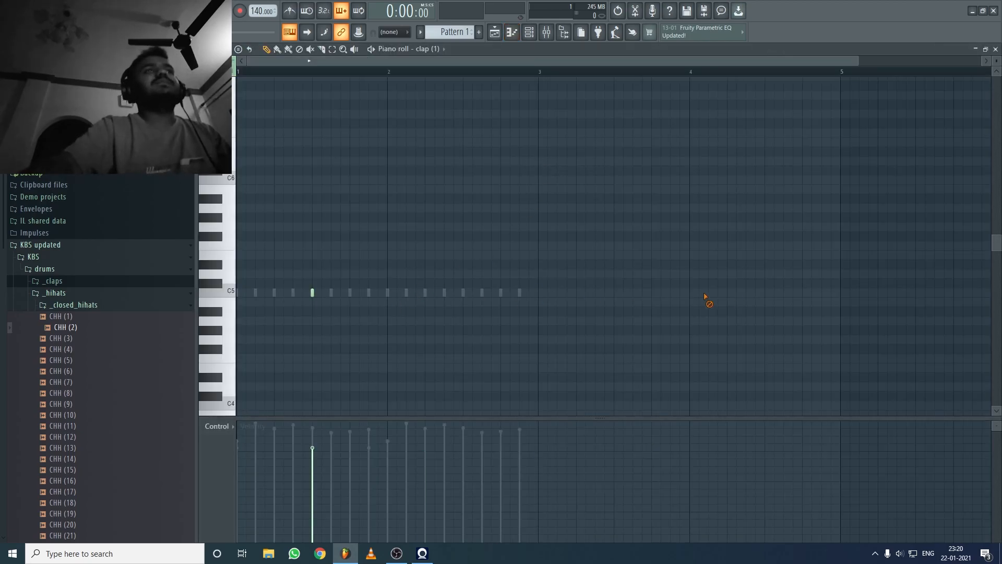
# - Select the first bar of the clap (1) piano roll and duplicate it eight times, through bar 9
pyautogui.doubleClick(387, 72)
pyautogui.hotkey('ctrl', 'b')
pyautogui.hotkey('ctrl', 'b')
pyautogui.hotkey('ctrl', 'b')
pyautogui.hotkey('ctrl', 'b')
pyautogui.hotkey('ctrl', 'b')
pyautogui.hotkey('ctrl', 'b')
pyautogui.hotkey('ctrl', 'b')
pyautogui.hotkey('ctrl', 'b')
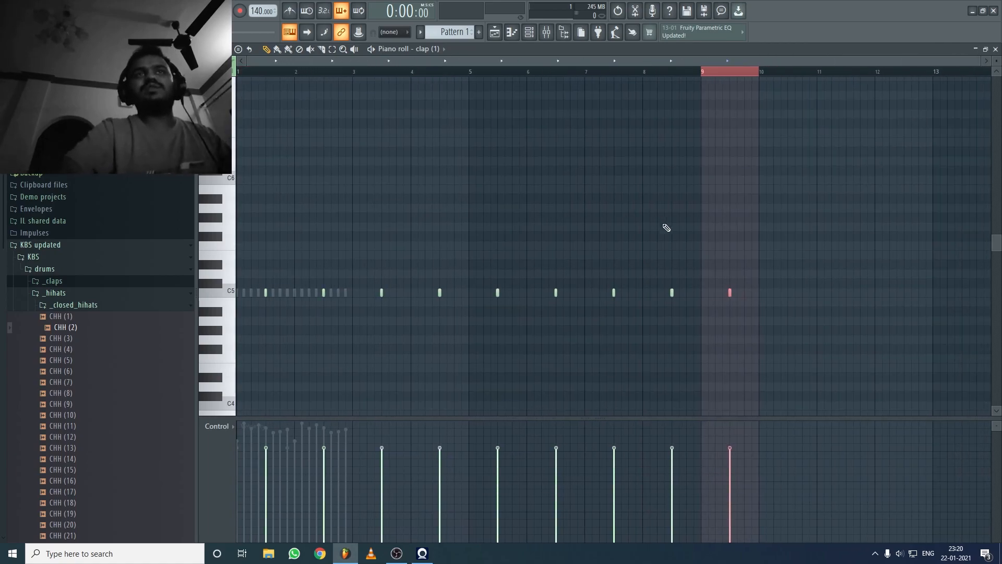
# - Delete the eight duplicated clap notes in bars 2 to 9 and clear the time selection
pyautogui.rightClick(730, 293)
pyautogui.rightClick(672, 293)
pyautogui.rightClick(614, 292)
pyautogui.rightClick(556, 292)
pyautogui.rightClick(497, 293)
pyautogui.rightClick(440, 293)
pyautogui.rightClick(381, 293)
pyautogui.rightClick(324, 293)
pyautogui.doubleClick(625, 74)
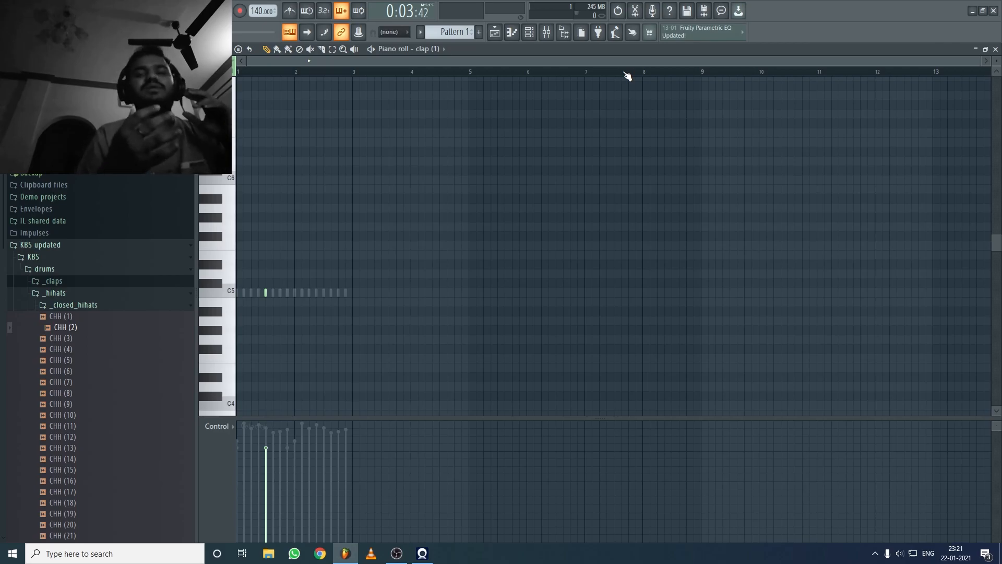
# - Open the _kick (1) piano roll, select its first bar and duplicate it four times, through bar 5
pyautogui.click(529, 32)
pyautogui.click(493, 179)
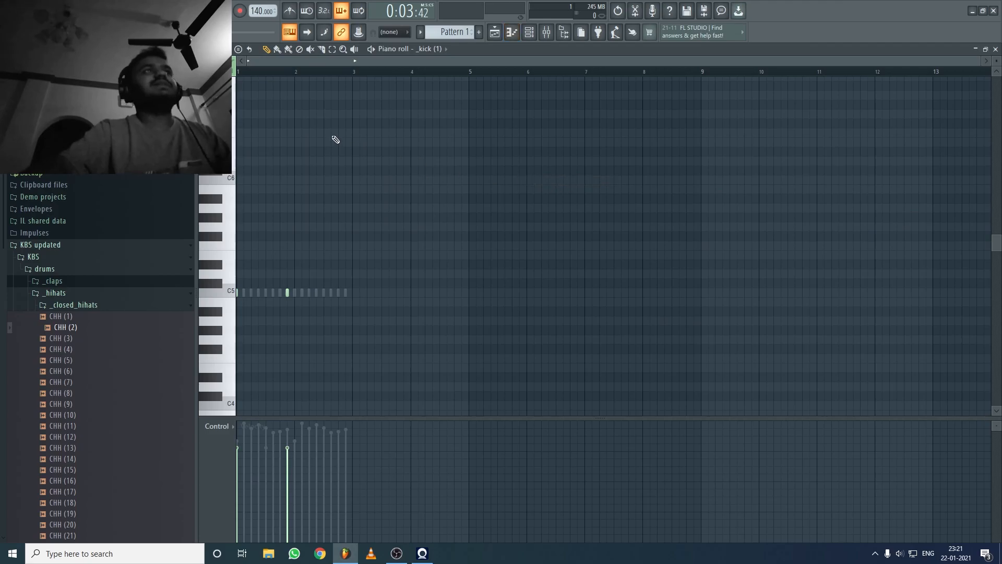
pyautogui.scroll(3, 355, 77)
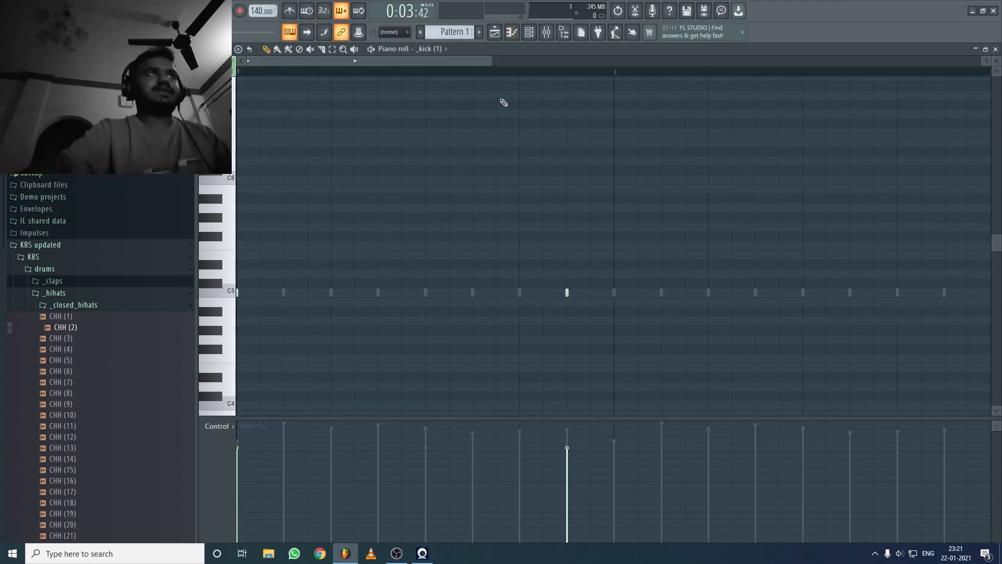
pyautogui.scroll(-1, 619, 79)
pyautogui.moveTo(481, 74); pyautogui.dragTo(238, 72)
pyautogui.hotkey('ctrl', 'b')
pyautogui.hotkey('ctrl', 'b')
pyautogui.hotkey('ctrl', 'b')
pyautogui.hotkey('ctrl', 'b')
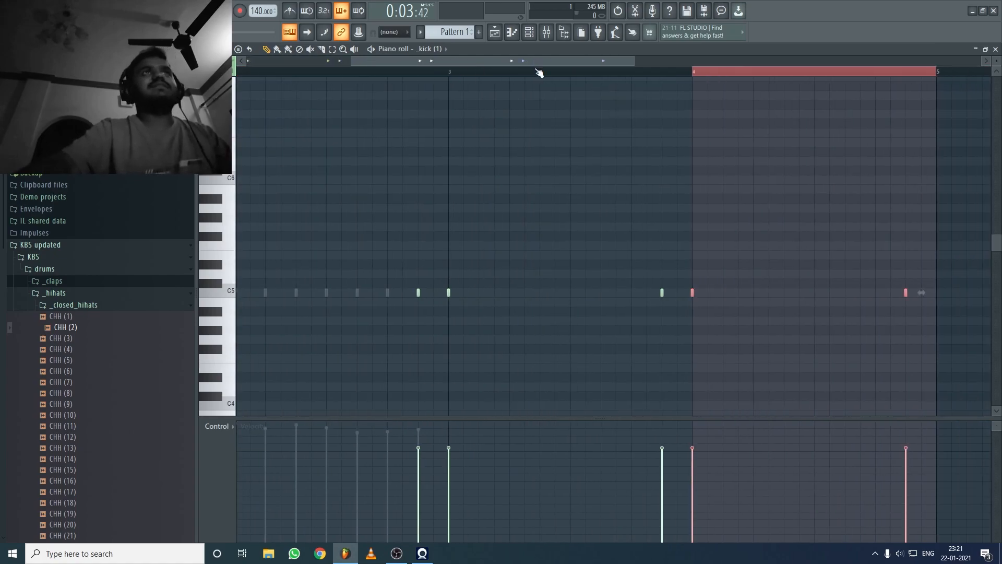
# - Delete the two duplicated kick notes in bar 5
pyautogui.scroll(-2, 539, 73)
pyautogui.rightClick(724, 293)
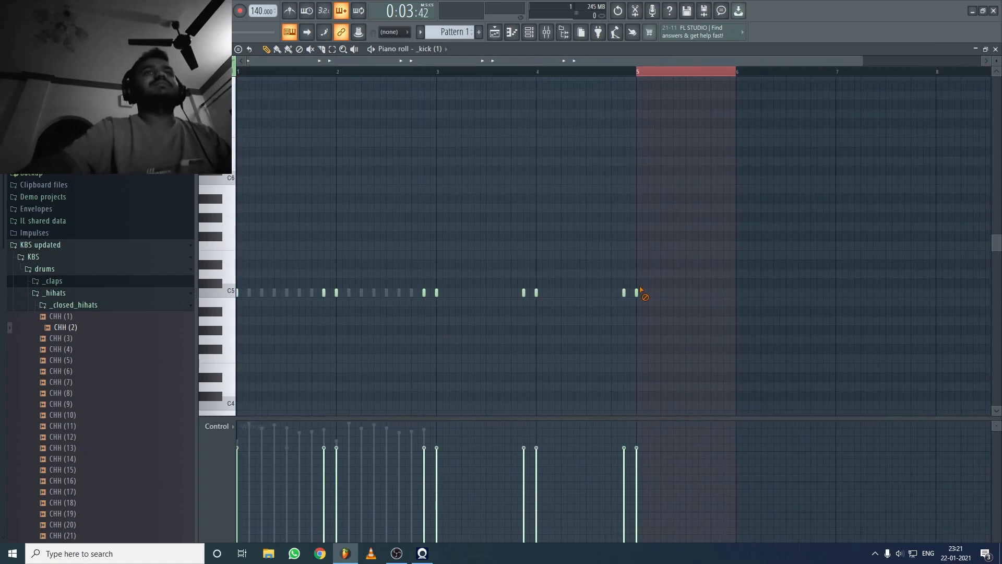
pyautogui.rightClick(636, 292)
# - Open the CHH (2) piano roll, duplicate its first two bars once into bars 3 and 4, and clear the selection and any stray note
pyautogui.click(527, 32)
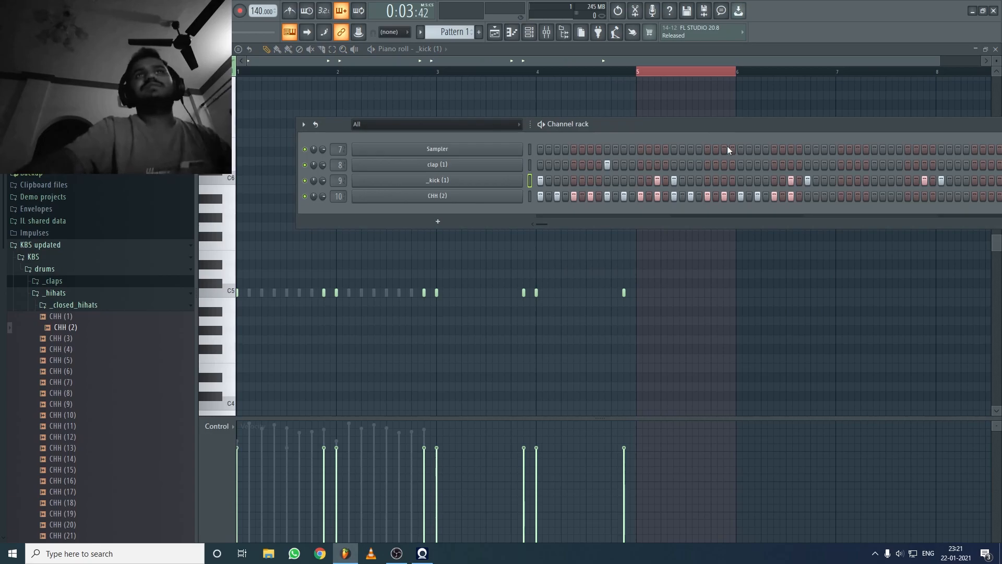
pyautogui.rightClick(378, 200)
pyautogui.click(437, 196)
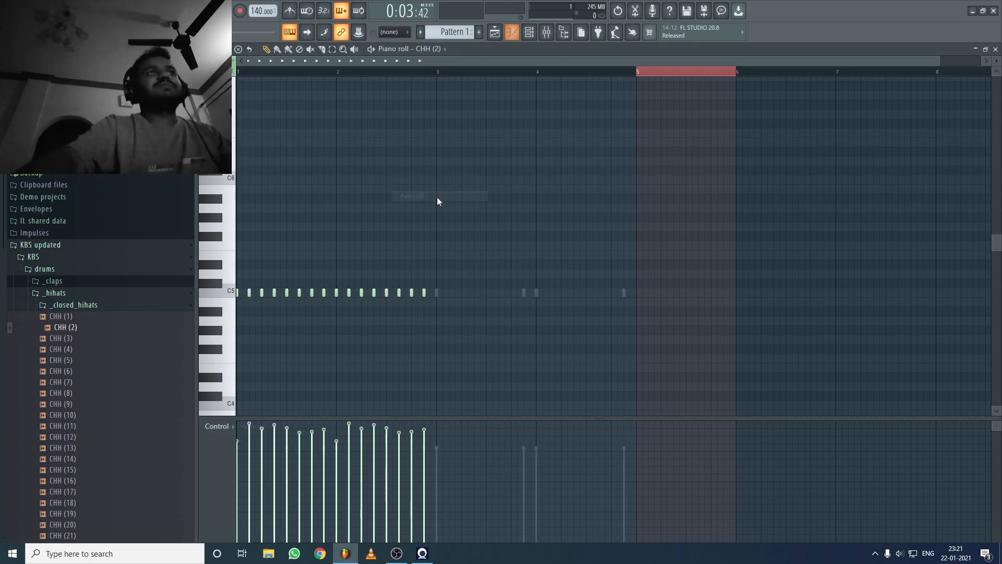
pyautogui.click(444, 73)
pyautogui.moveTo(442, 73); pyautogui.dragTo(237, 73)
pyautogui.hotkey('ctrl', 'b')
pyautogui.doubleClick(430, 79)
pyautogui.press('Escape')
pyautogui.click(434, 76)
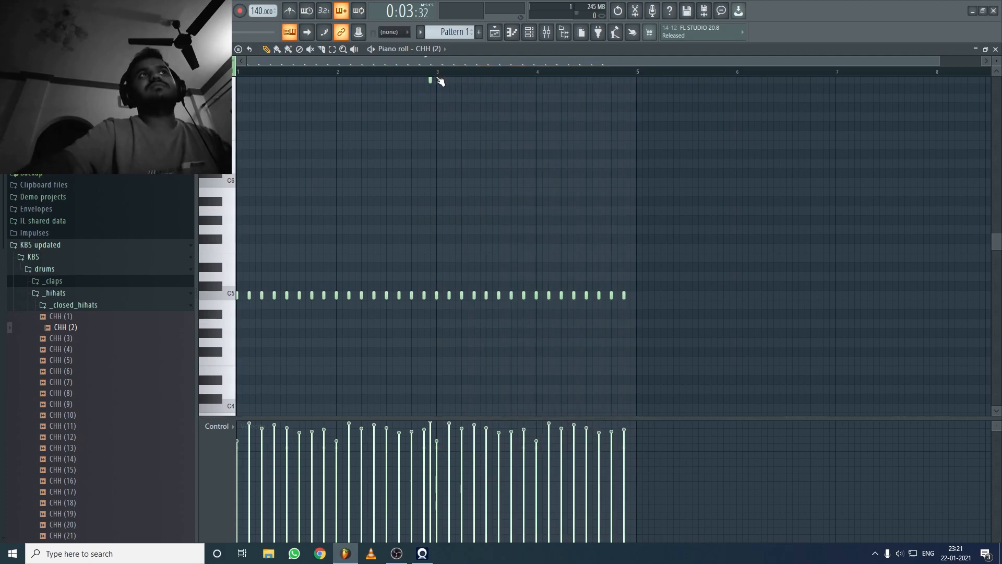
pyautogui.rightClick(429, 80)
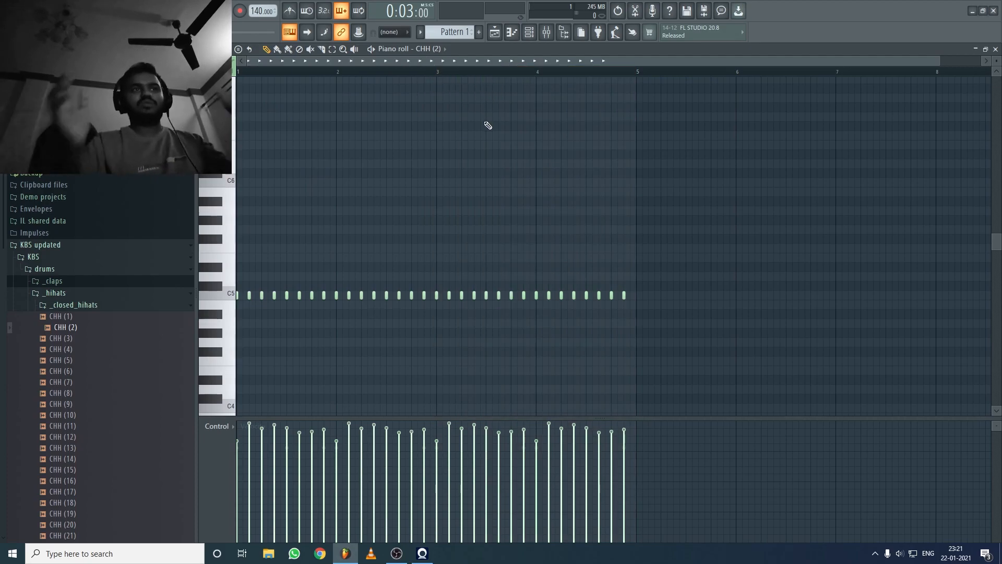